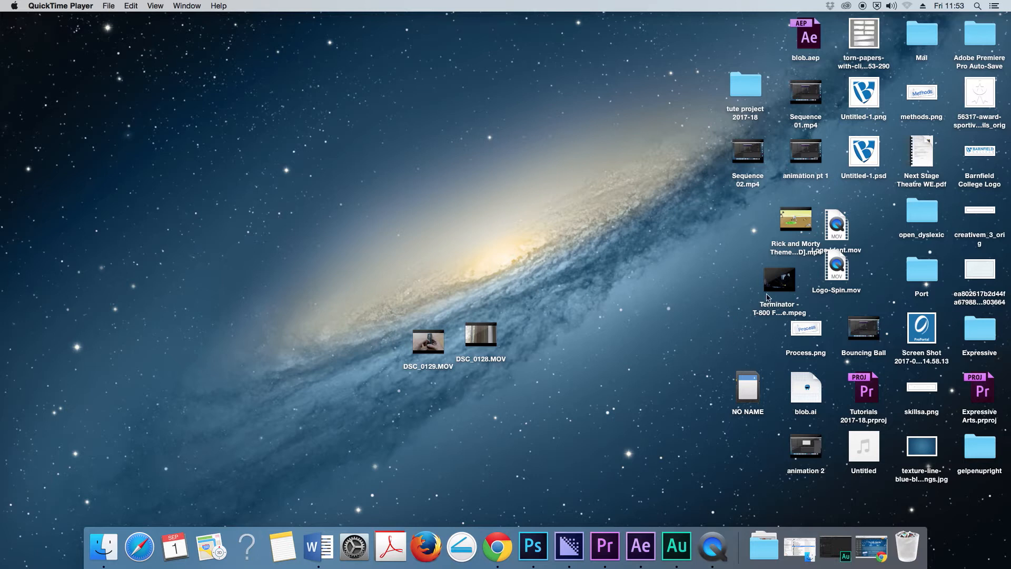
# - Preview the Terminator T-800 .mpeg clip on the desktop and pause its playback after about 30 seconds
pyautogui.click(790, 289)
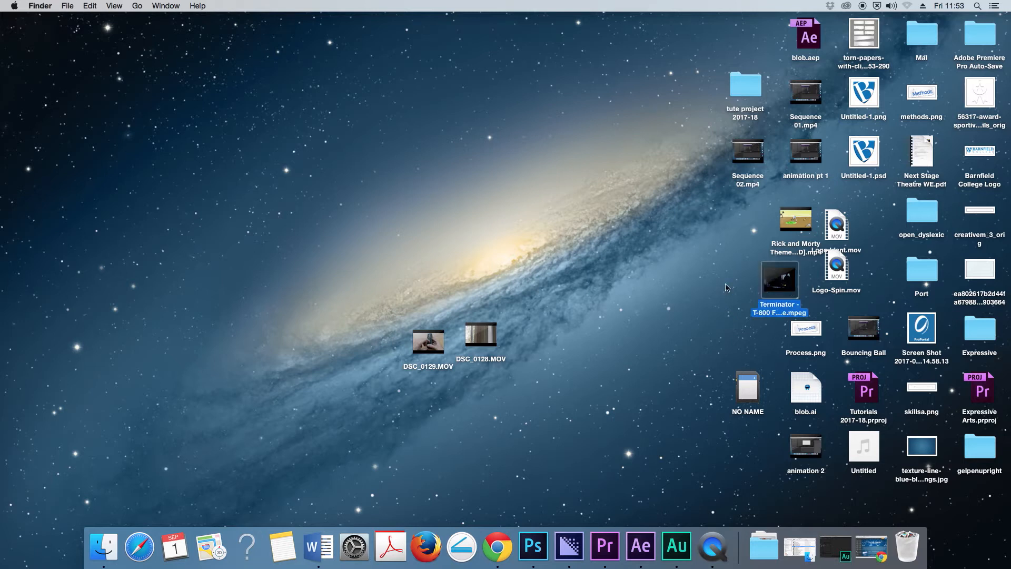
pyautogui.press('space')
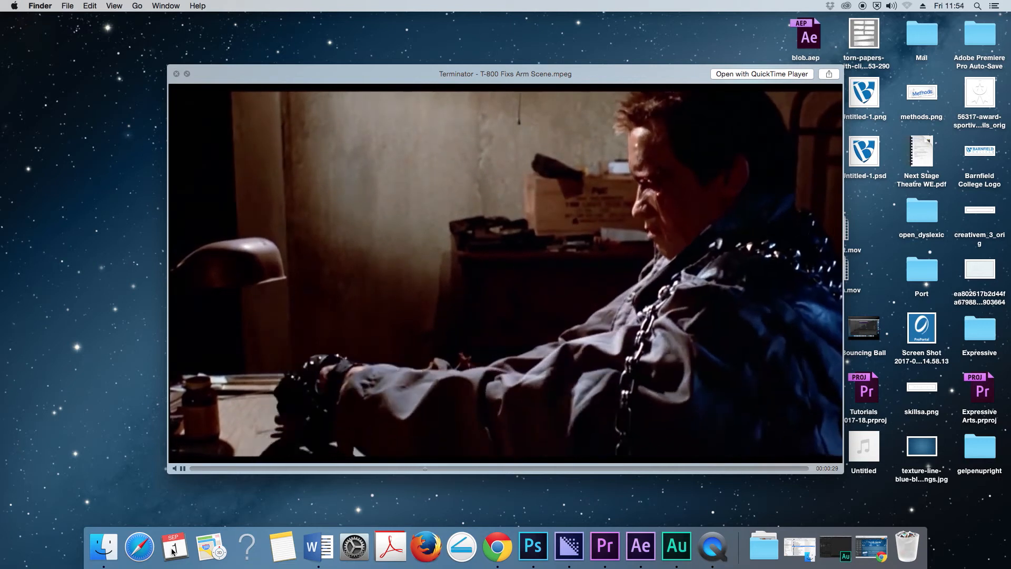
pyautogui.click(183, 468)
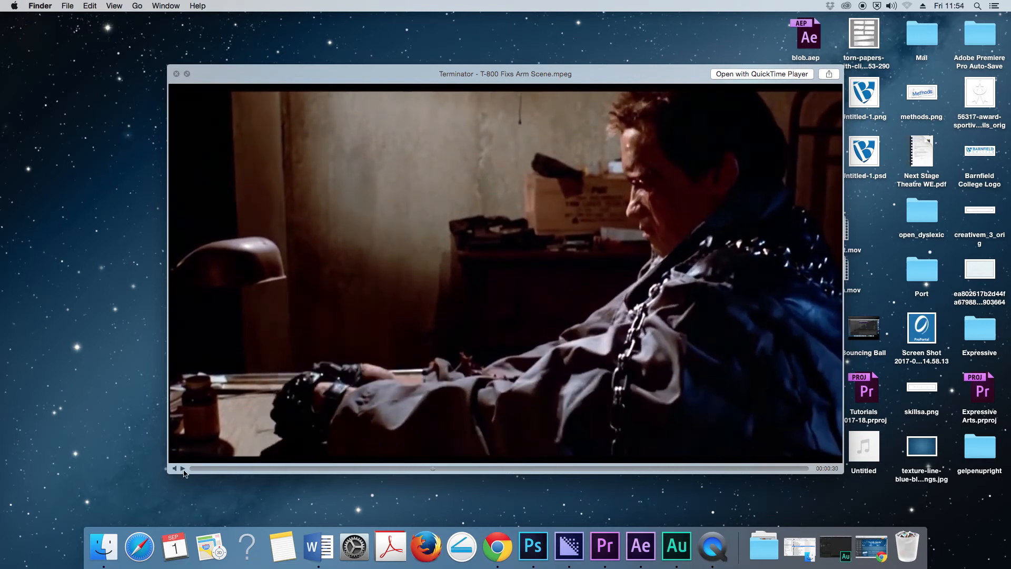
# - Switch to Adobe Audition CC 2015 and start a new multitrack session named Terminator
pyautogui.click(834, 550)
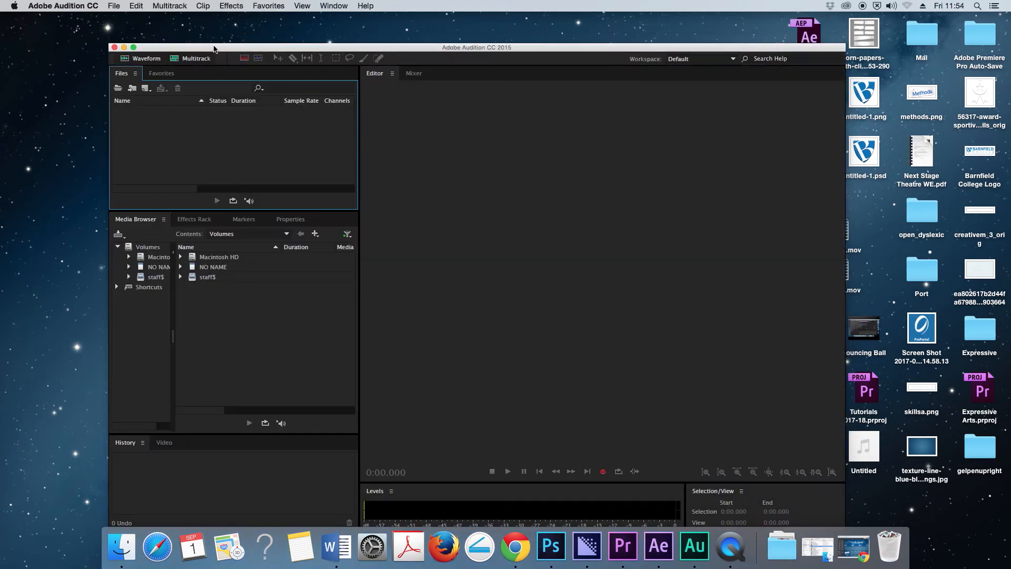
pyautogui.moveTo(213, 47); pyautogui.dragTo(159, 25)
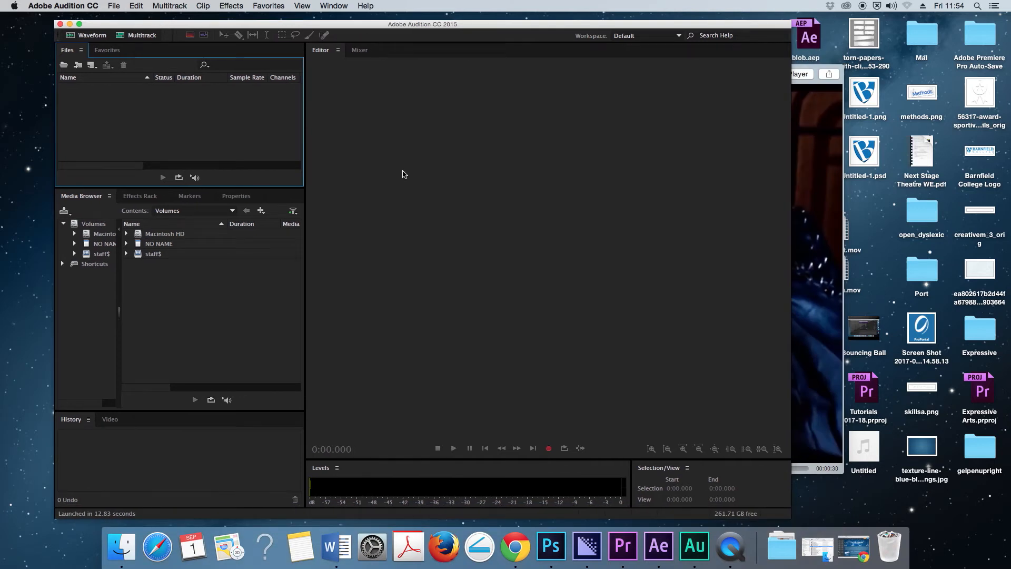
pyautogui.click(139, 36)
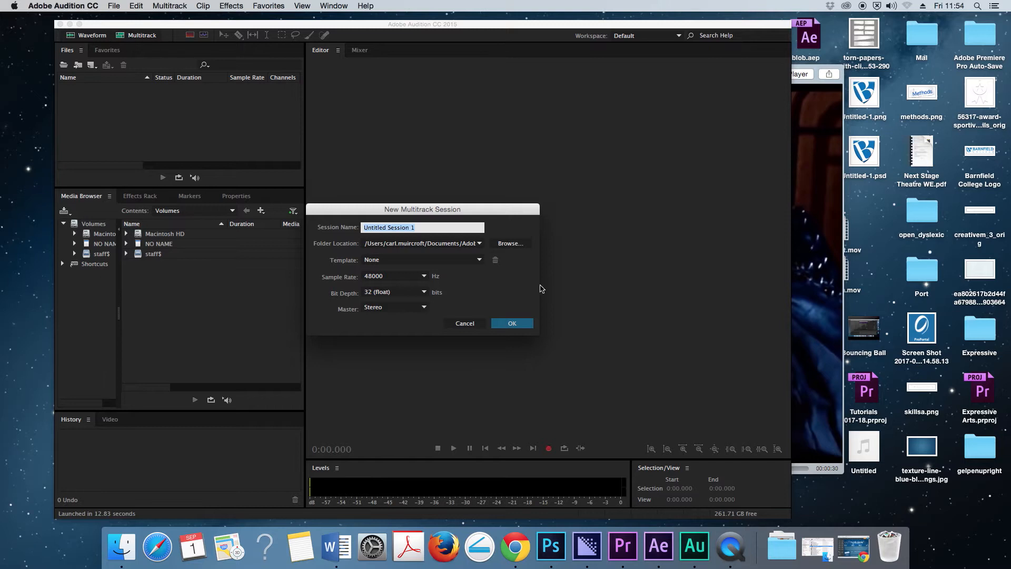
pyautogui.press('BackSpace')
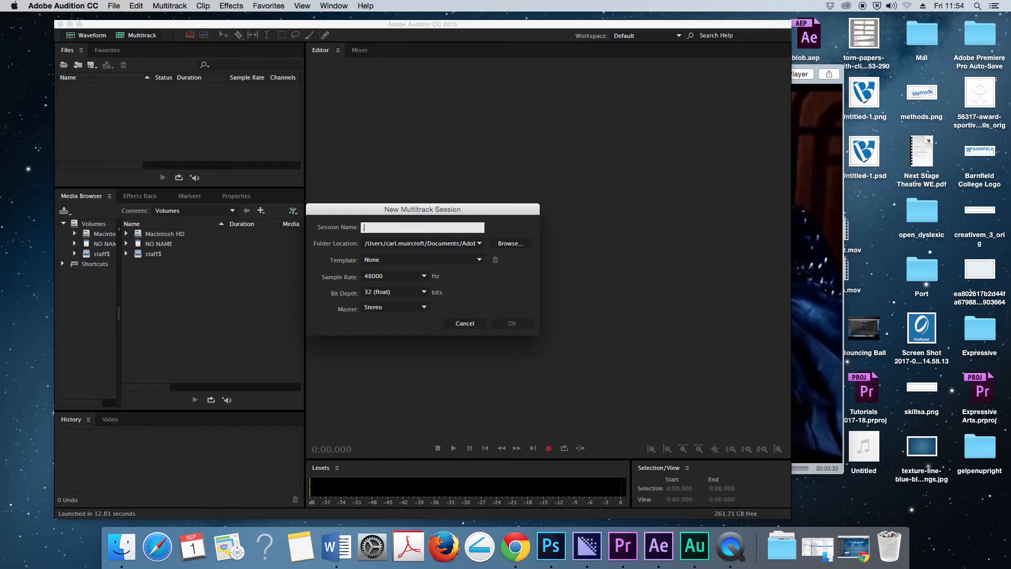
pyautogui.write('Terminator')
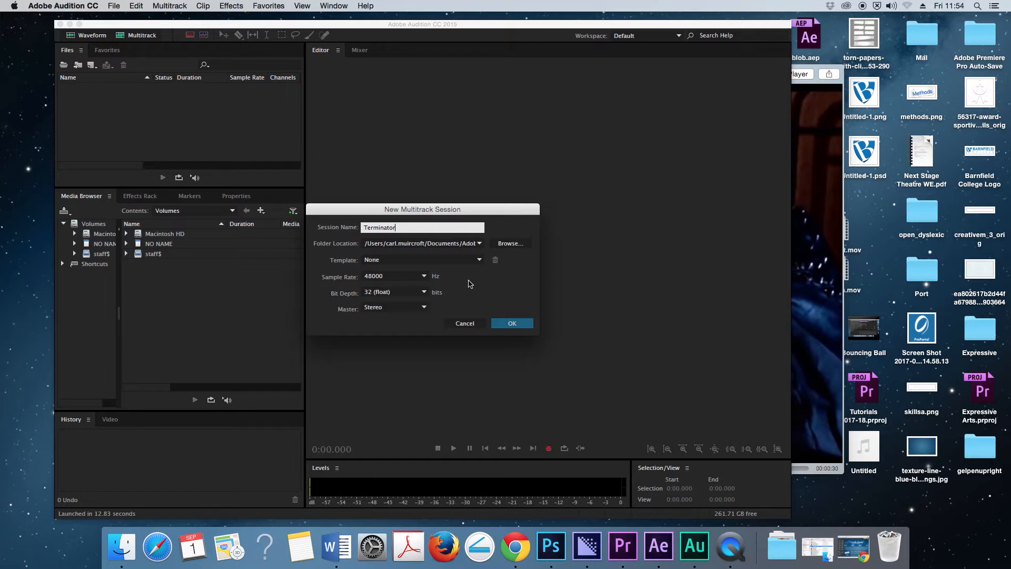
# - Check the available sample rates, keep 48000 Hz, and create the Terminator session with 32-bit float depth and a Stereo master
pyautogui.click(423, 278)
pyautogui.click(473, 284)
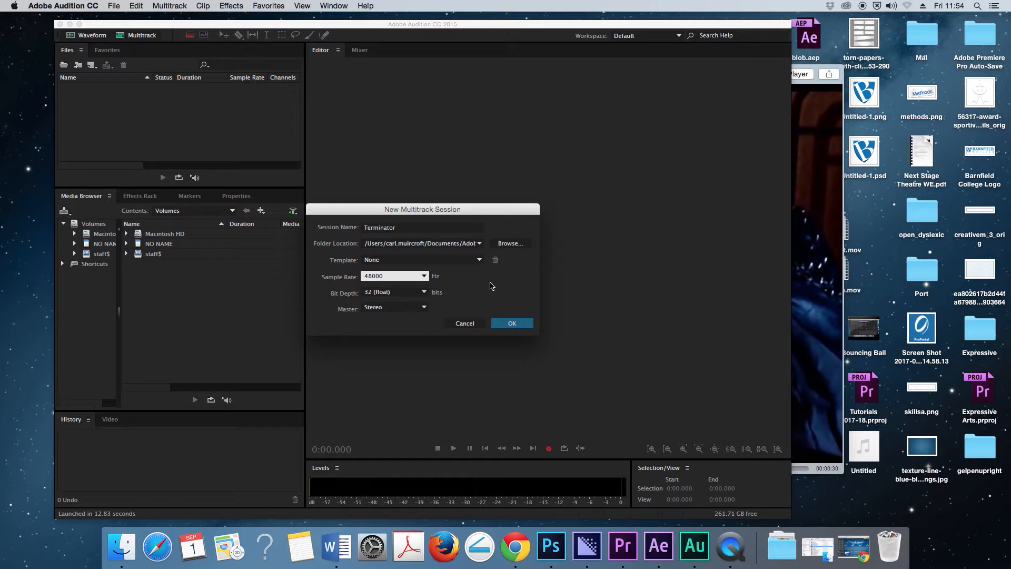
pyautogui.click(425, 278)
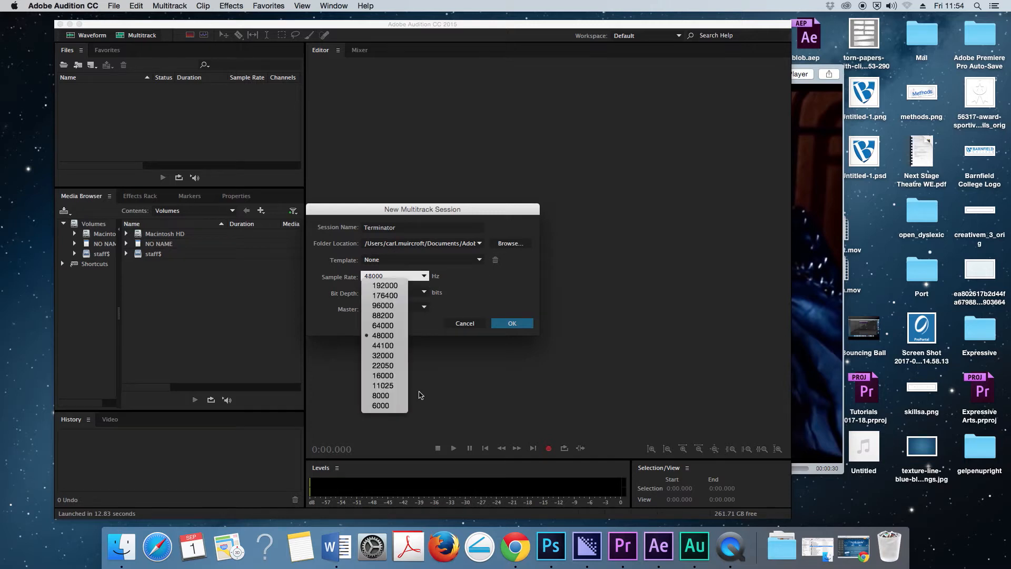
pyautogui.click(480, 278)
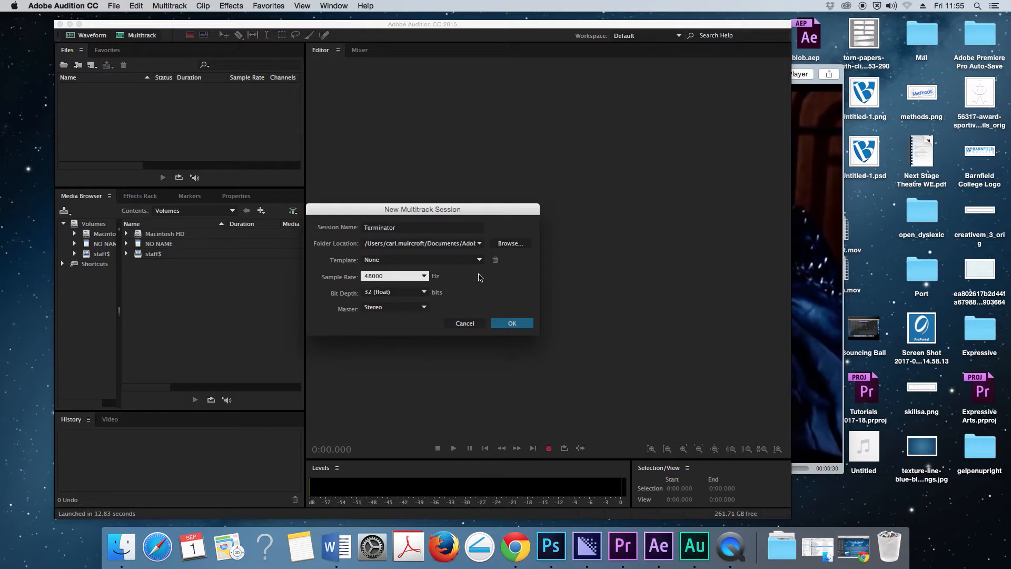
pyautogui.click(513, 323)
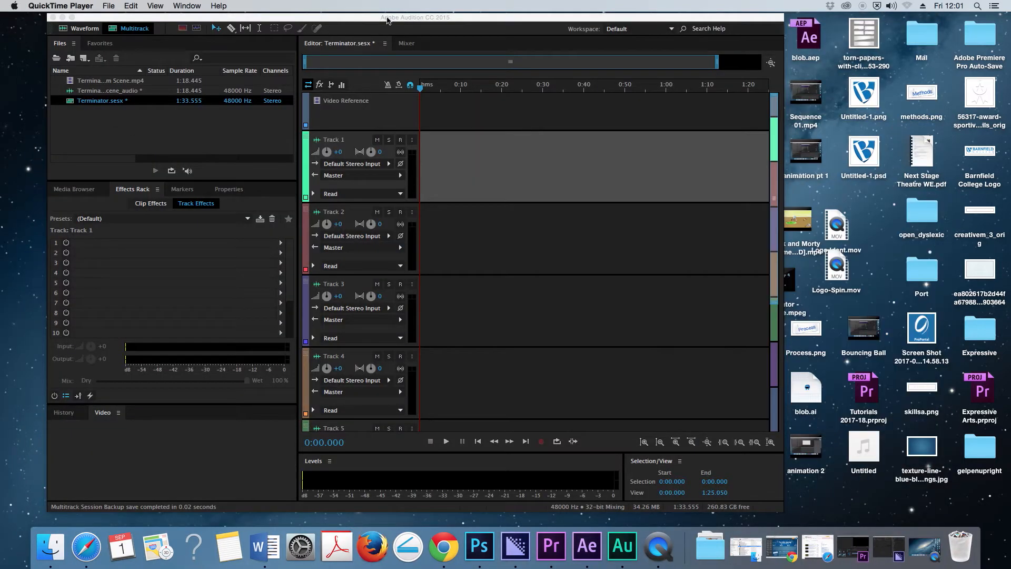
# - Place the Terminator T-800 .mp4 from the desktop at the start of the session, without its audio clip on Track 1
pyautogui.click(388, 21)
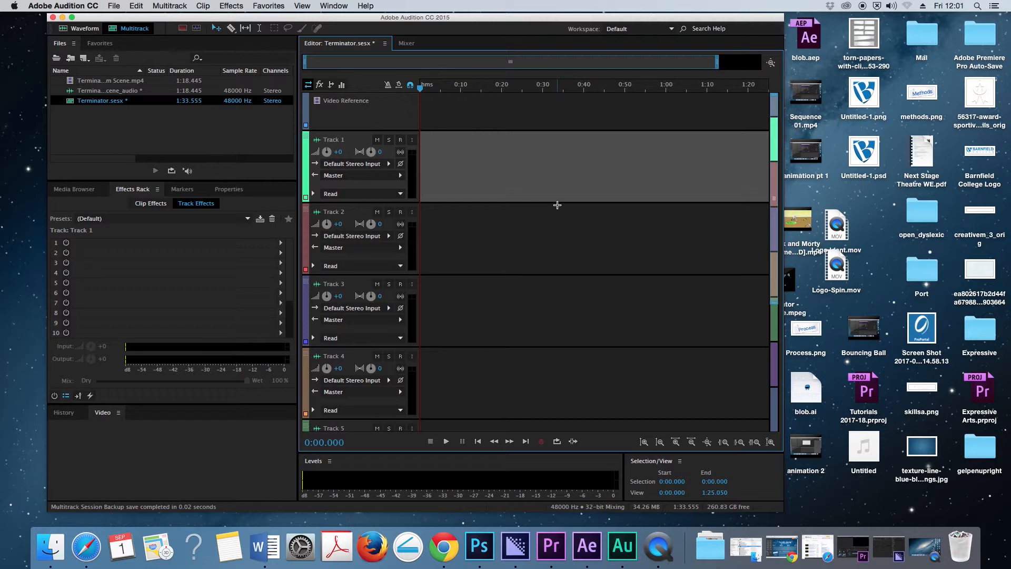
pyautogui.moveTo(458, 21); pyautogui.dragTo(369, 24)
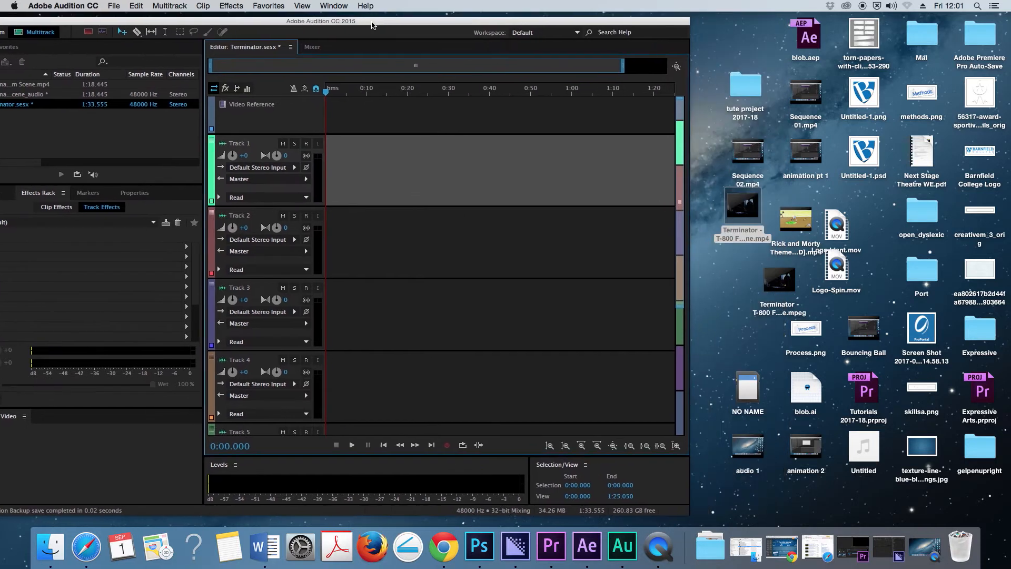
pyautogui.click(742, 276)
pyautogui.moveTo(757, 210); pyautogui.dragTo(324, 148)
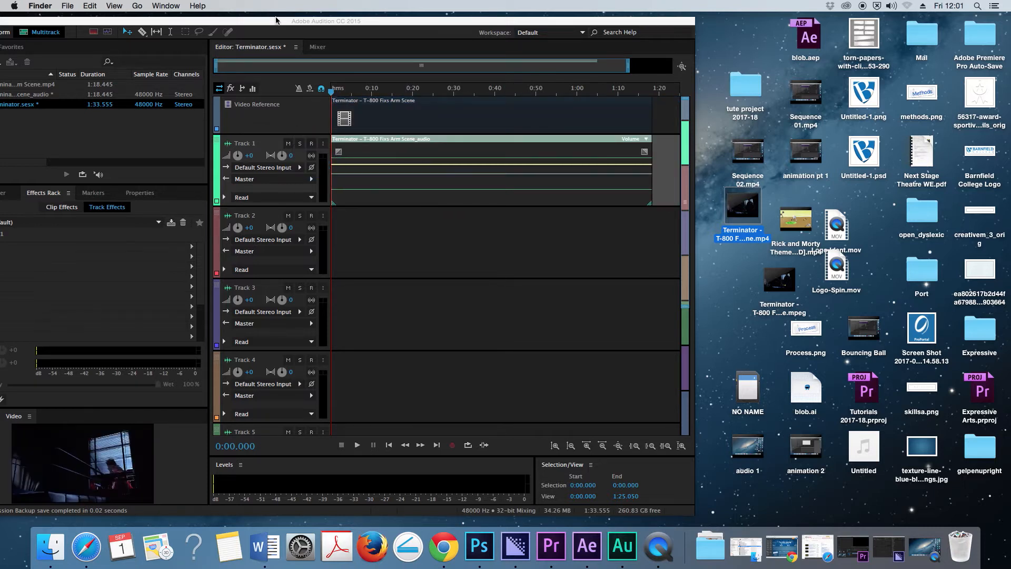
pyautogui.moveTo(279, 24); pyautogui.dragTo(350, 24)
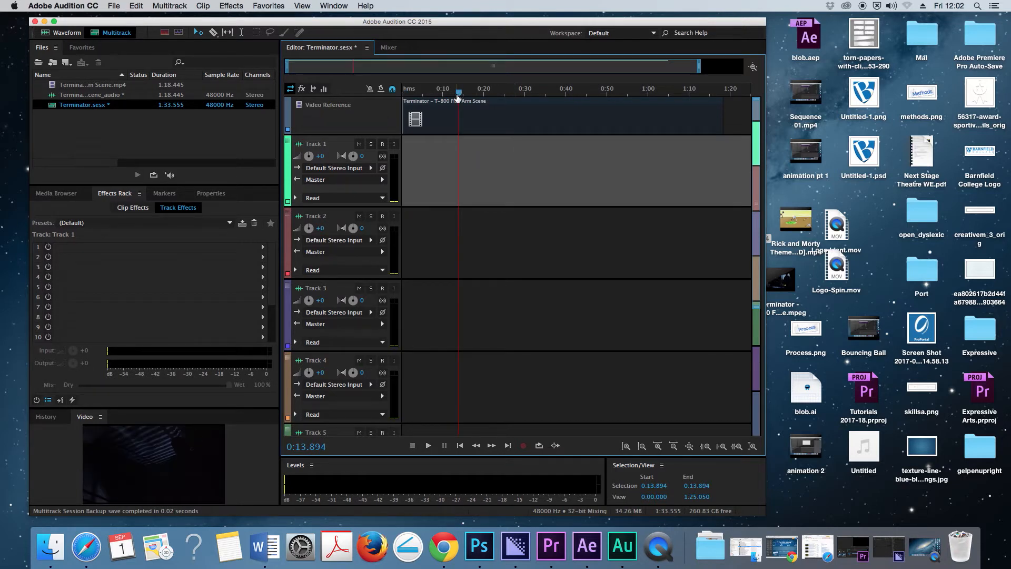
# - Enlarge the video preview to fill most of the panel column and return the playhead to 0:00.000
pyautogui.moveTo(459, 94); pyautogui.dragTo(418, 93)
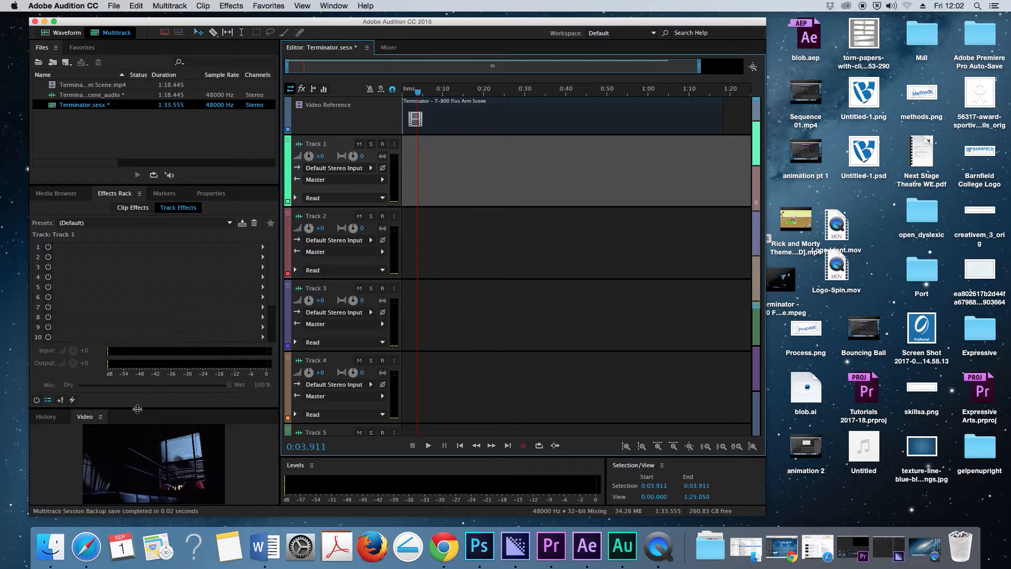
pyautogui.moveTo(137, 409); pyautogui.dragTo(132, 210)
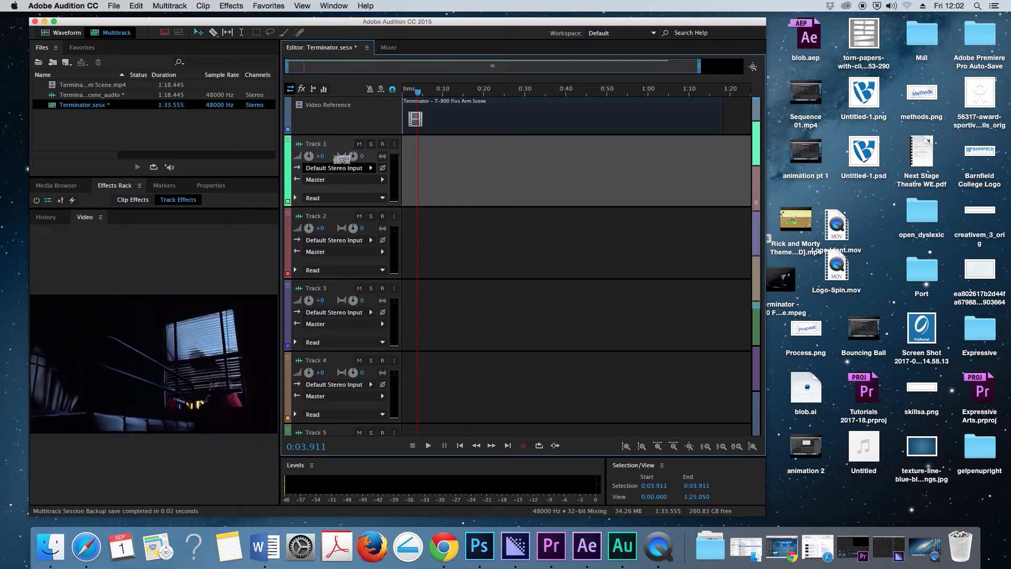
pyautogui.moveTo(421, 94); pyautogui.dragTo(392, 93)
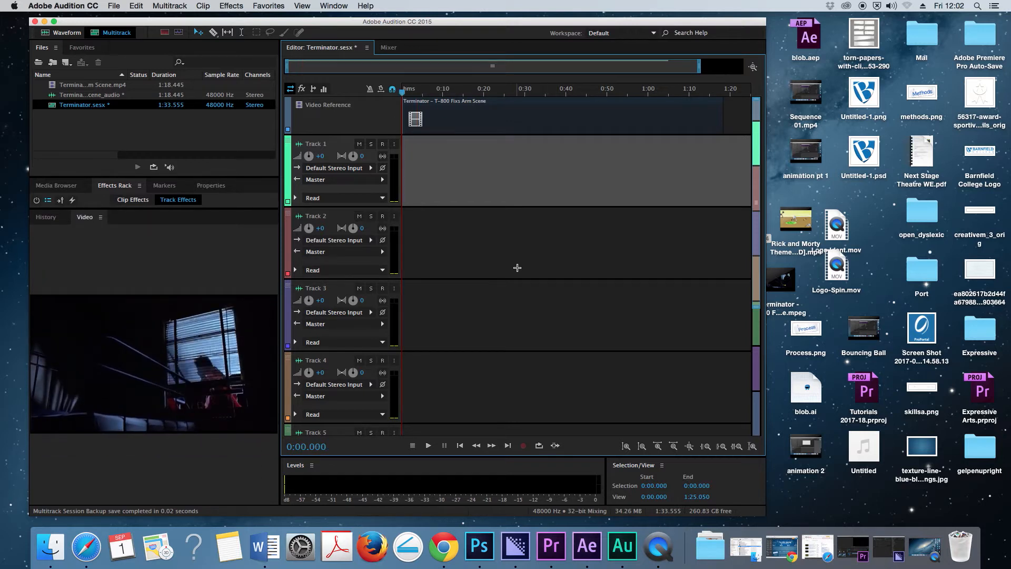
# - Play the silent video reference from the start for about five seconds and stop it
pyautogui.press('space')
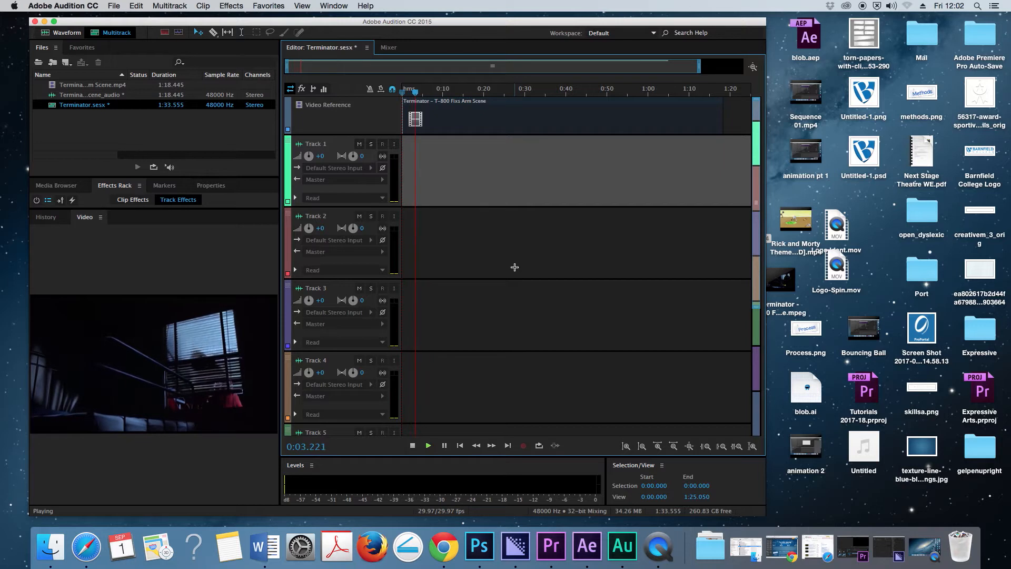
pyautogui.press('space')
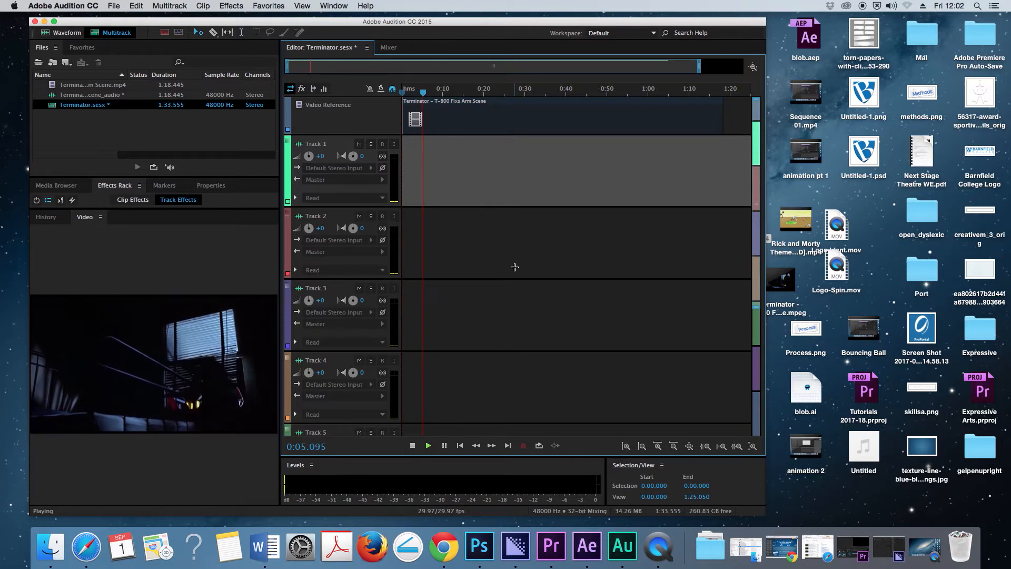
pyautogui.press('Home')
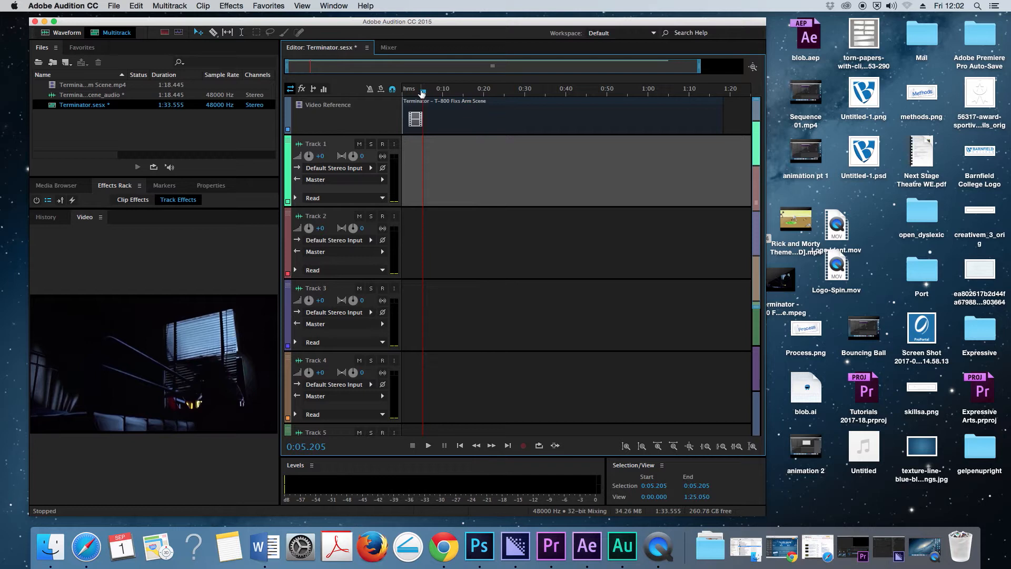
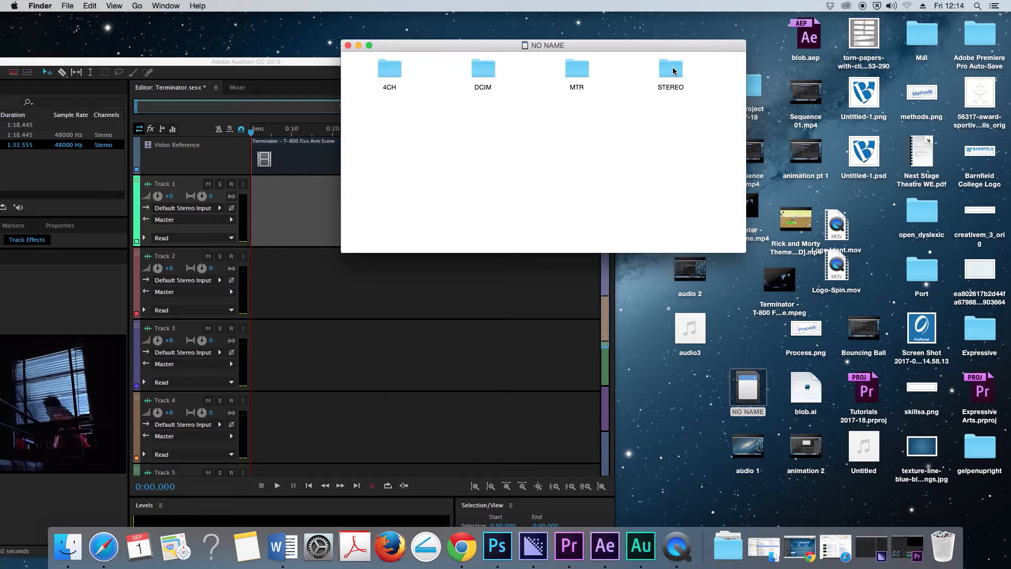
# - Open the recorder's STEREO folder and expand FOLDER01 to reach its most recent WAV recordings
pyautogui.doubleClick(672, 69)
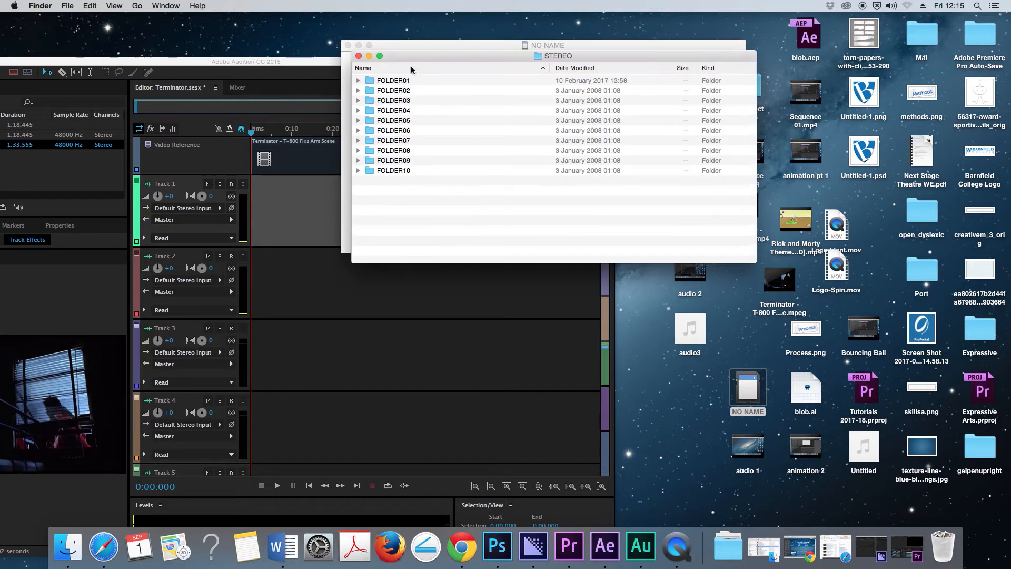
pyautogui.click(358, 80)
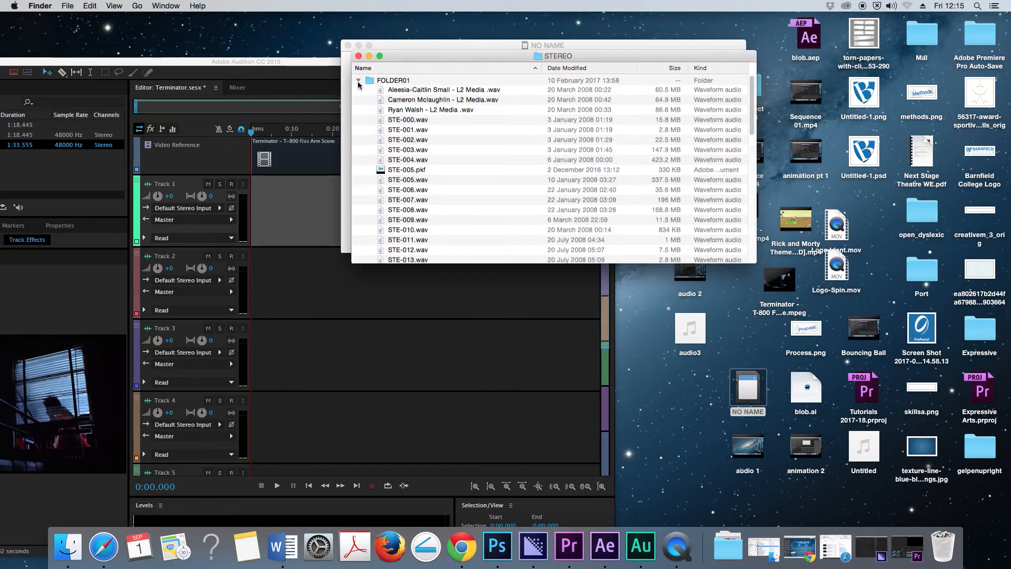
pyautogui.scroll(-5, 493, 157)
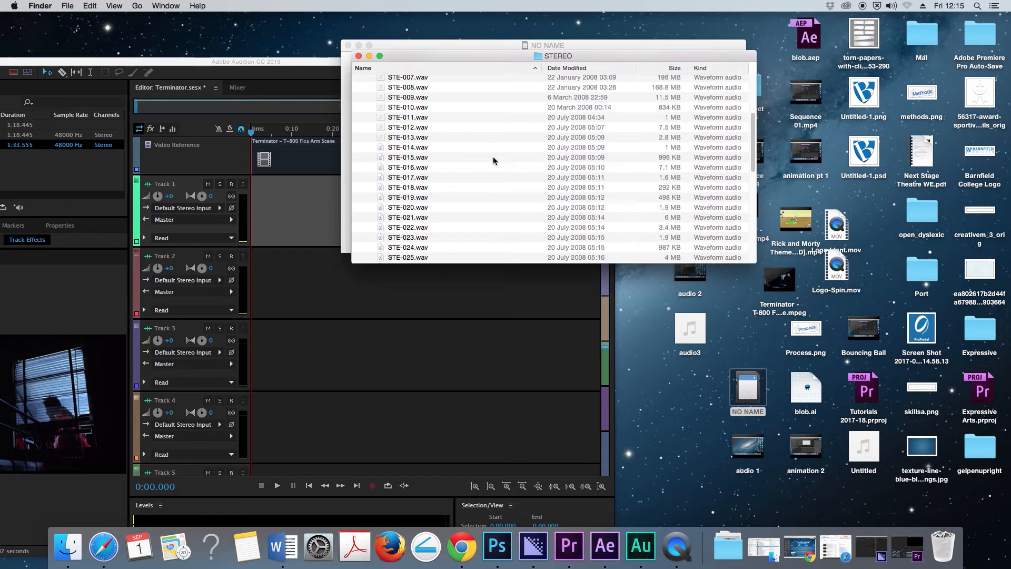
pyautogui.scroll(-8, 493, 156)
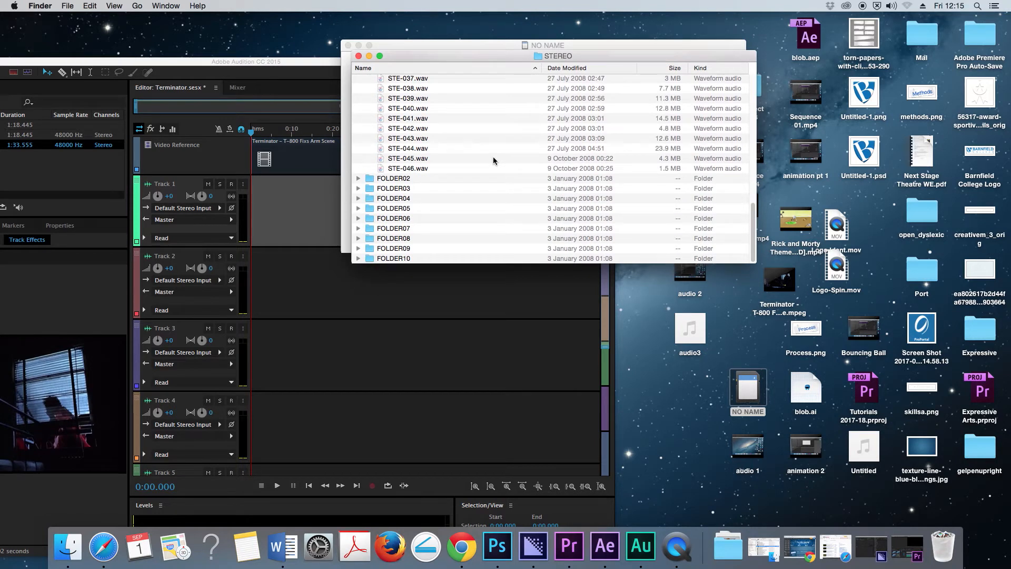
# - Preview the recordings STE-046.wav and STE-045.wav by listening to each, closing the preview after each one
pyautogui.click(382, 169)
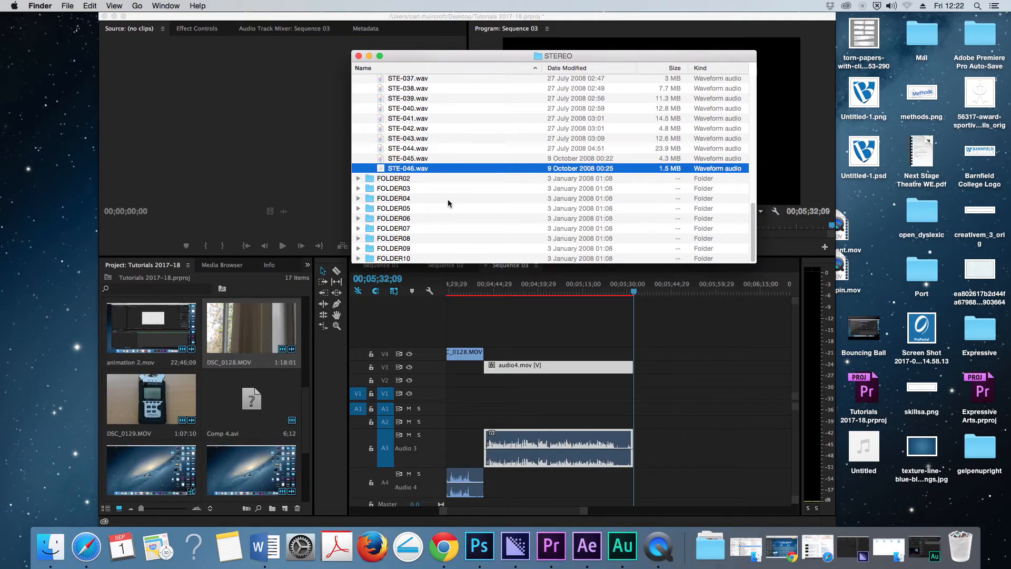
pyautogui.press('space')
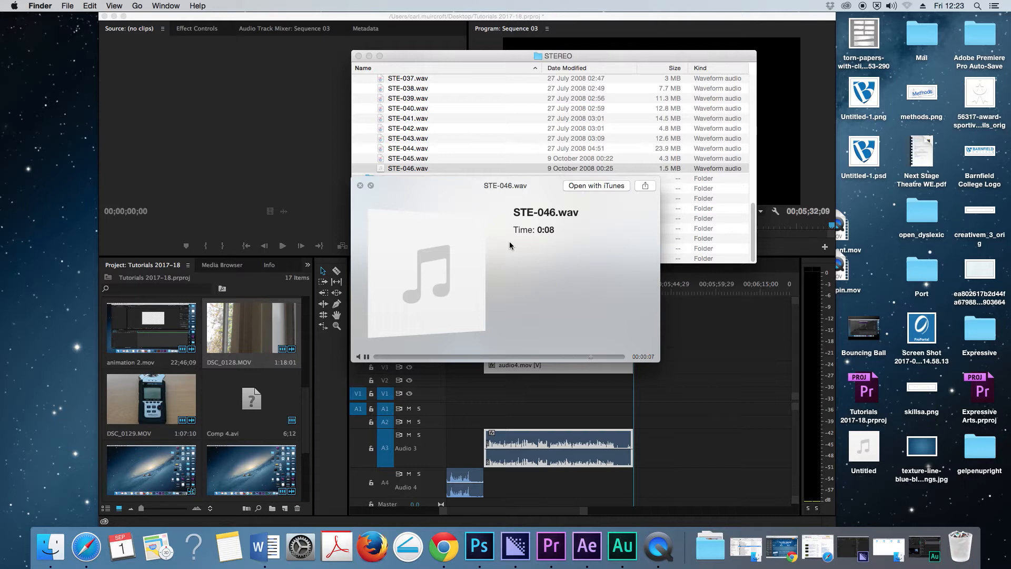
pyautogui.click(360, 185)
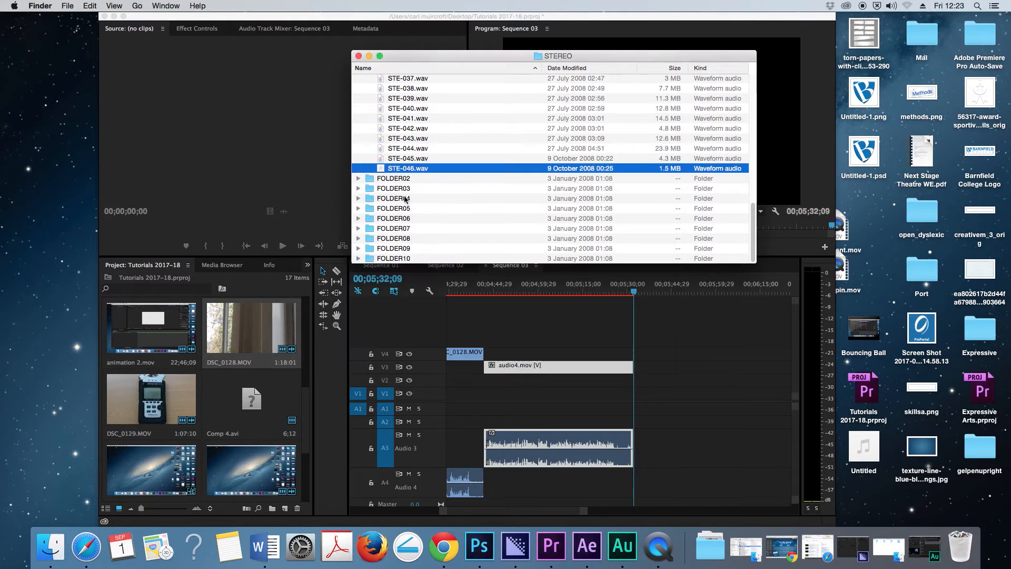
pyautogui.click(397, 160)
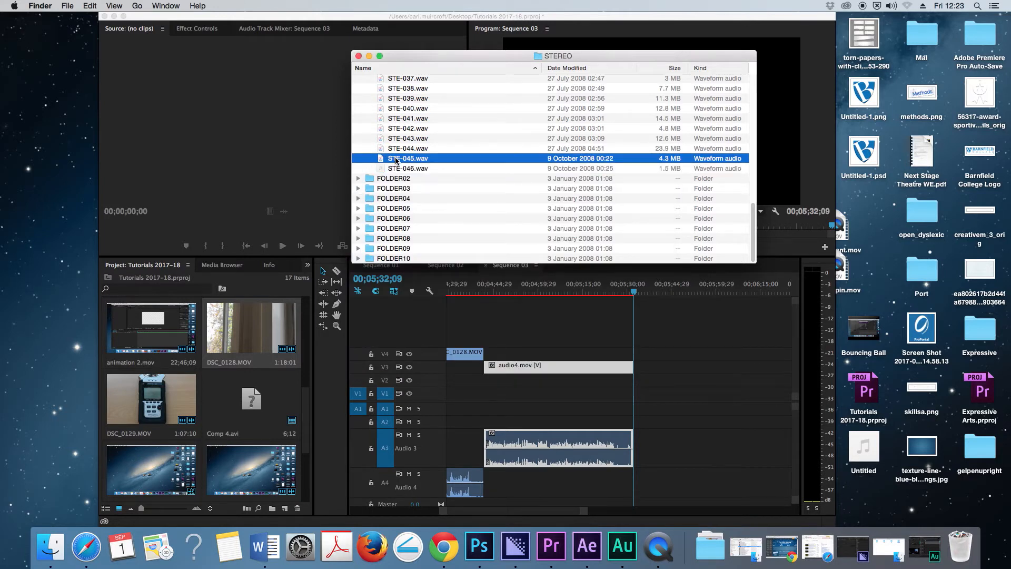
pyautogui.press('space')
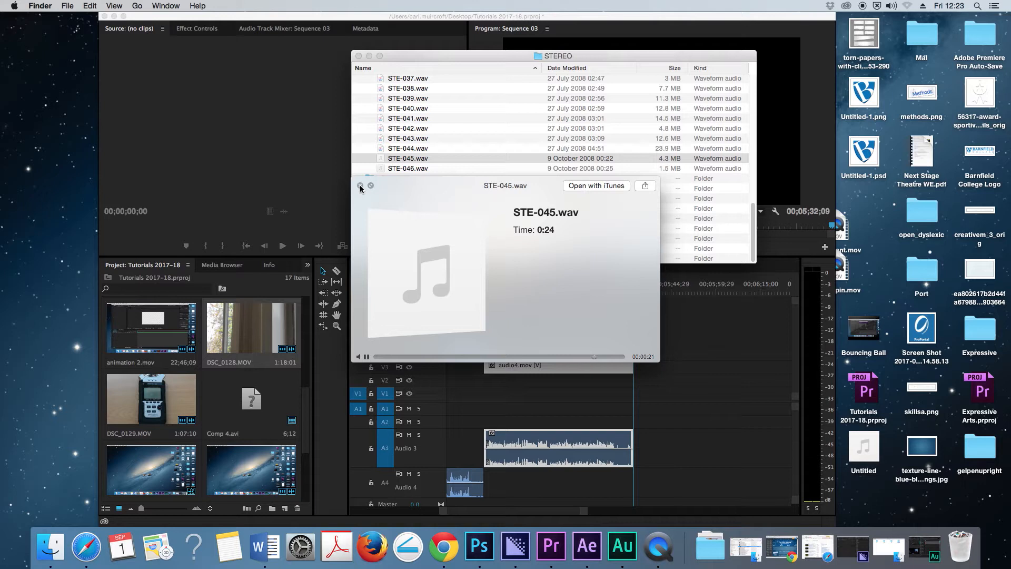
pyautogui.moveTo(446, 181); pyautogui.dragTo(464, 167)
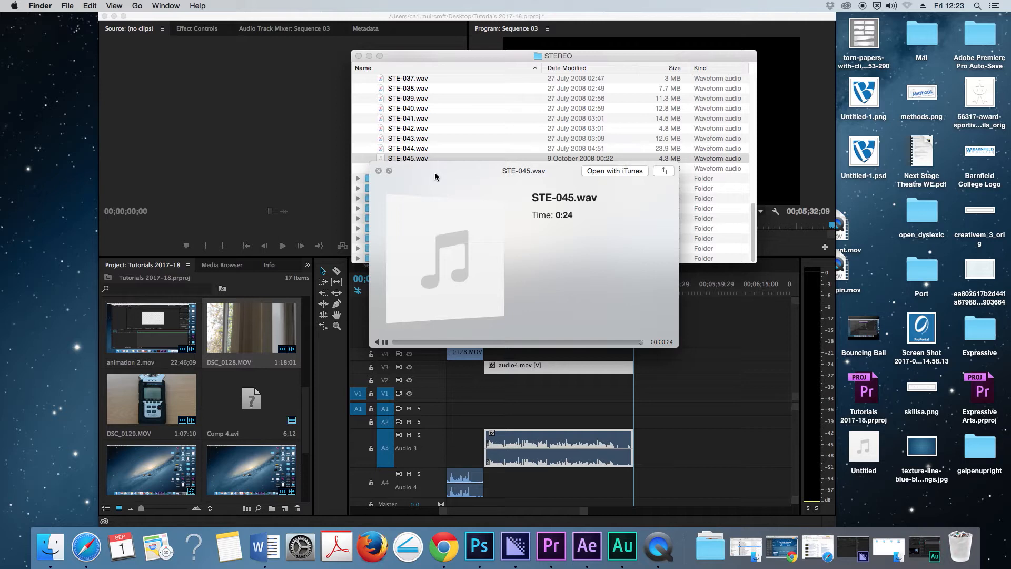
pyautogui.click(378, 171)
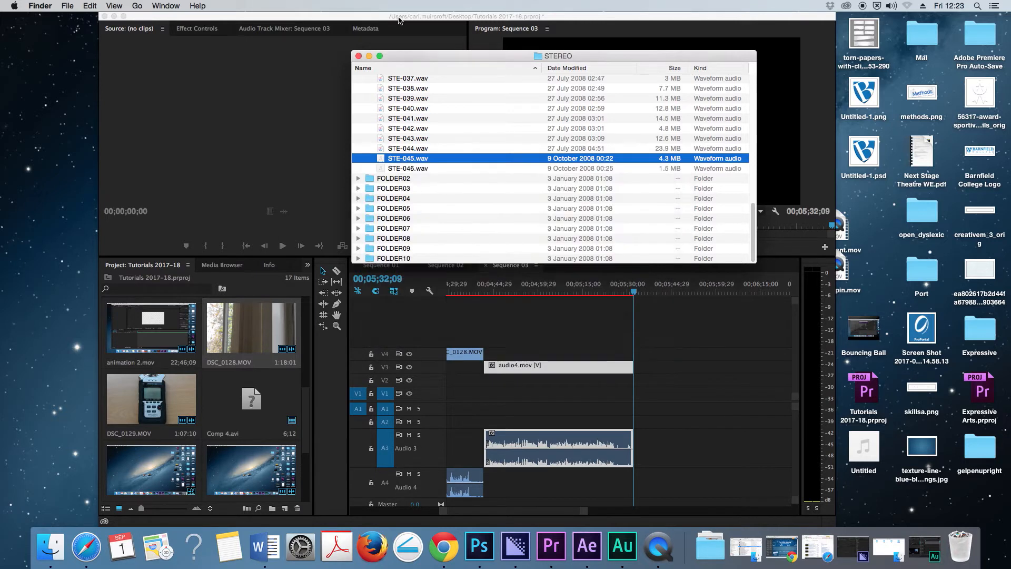
# - Copy STE-045.wav from the STEREO folder to the desktop and minimise the folder window
pyautogui.moveTo(383, 159); pyautogui.dragTo(863, 237)
pyautogui.click(370, 56)
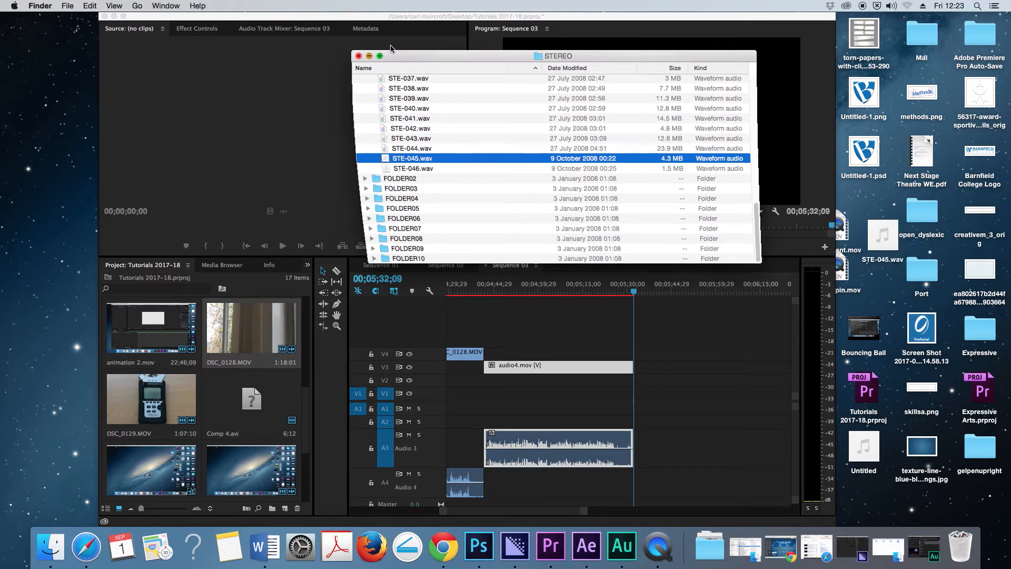
pyautogui.moveTo(423, 17); pyautogui.dragTo(400, 19)
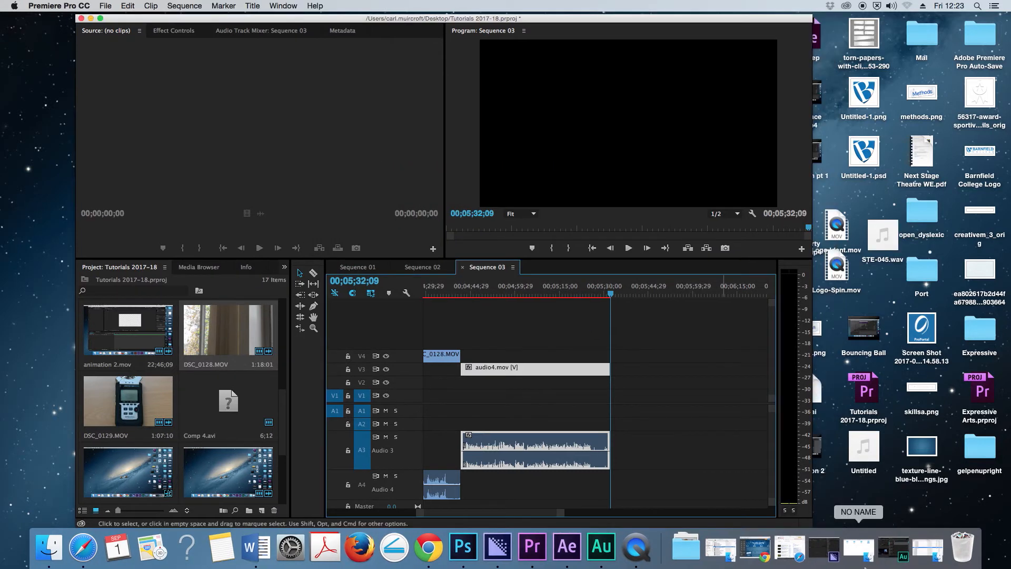
# - Switch to Adobe Audition and import STE-045.wav from the desktop into the session's files
pyautogui.click(898, 553)
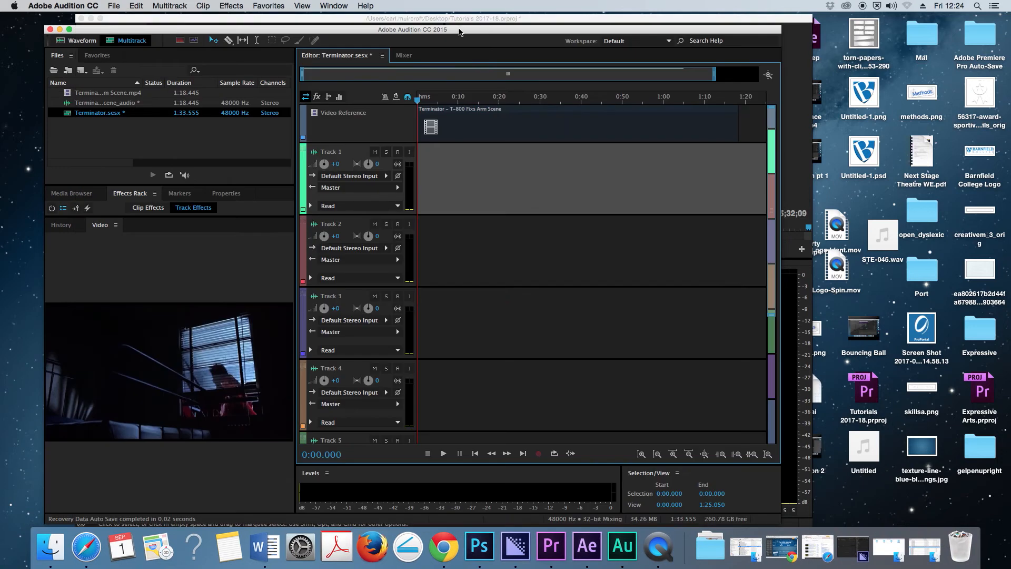
pyautogui.moveTo(461, 32); pyautogui.dragTo(444, 23)
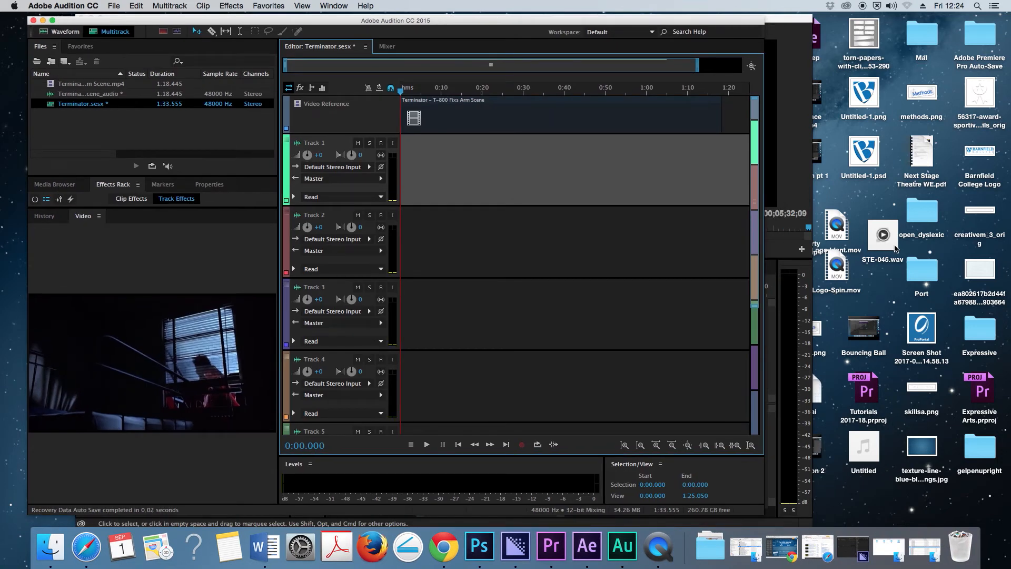
pyautogui.click(895, 248)
pyautogui.moveTo(895, 249); pyautogui.dragTo(147, 137)
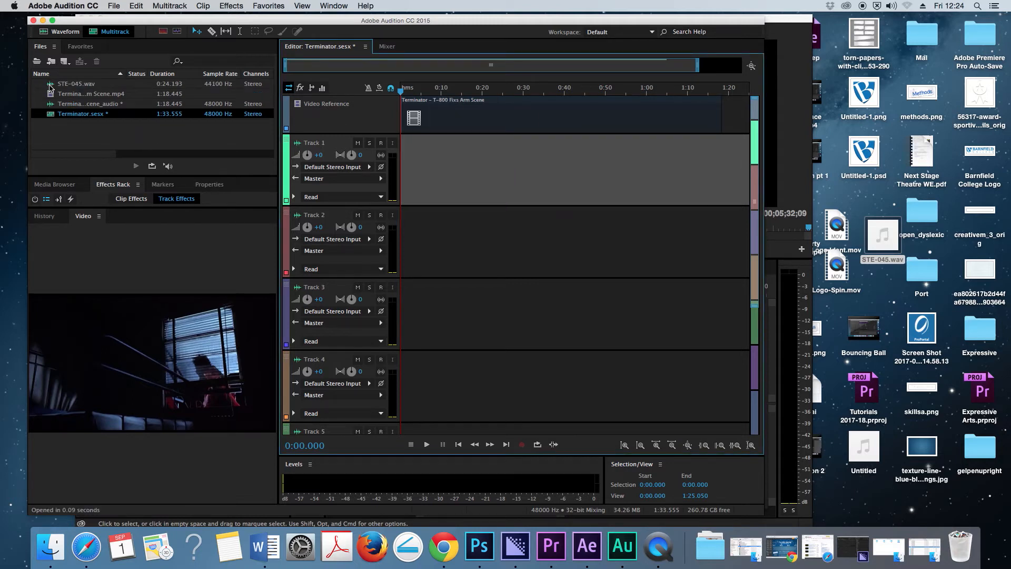
# - Place STE-045.wav on Track 1 at about 0:10, accepting a copy conformed to the 48000 Hz session rate
pyautogui.moveTo(51, 87); pyautogui.dragTo(489, 202)
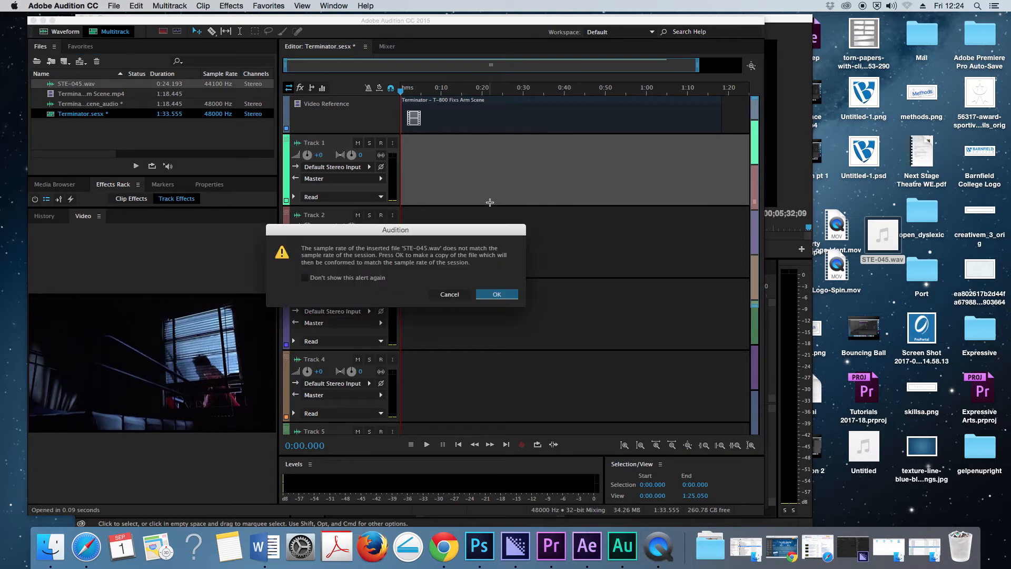
pyautogui.click(496, 295)
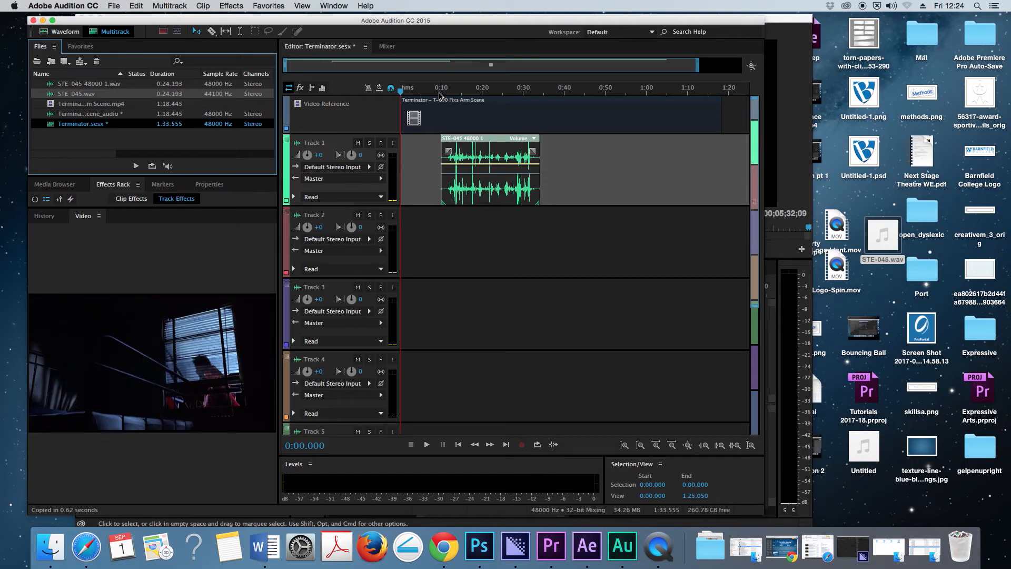
# - Play the session from 0:13.256 for about ten seconds to hear the new clip against the video
pyautogui.moveTo(439, 93); pyautogui.dragTo(454, 95)
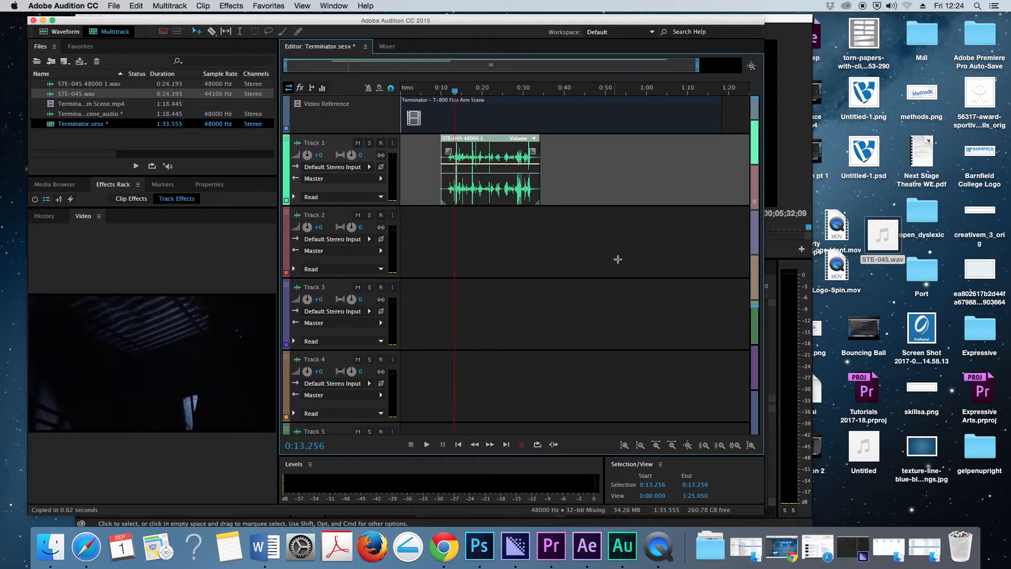
pyautogui.press('space')
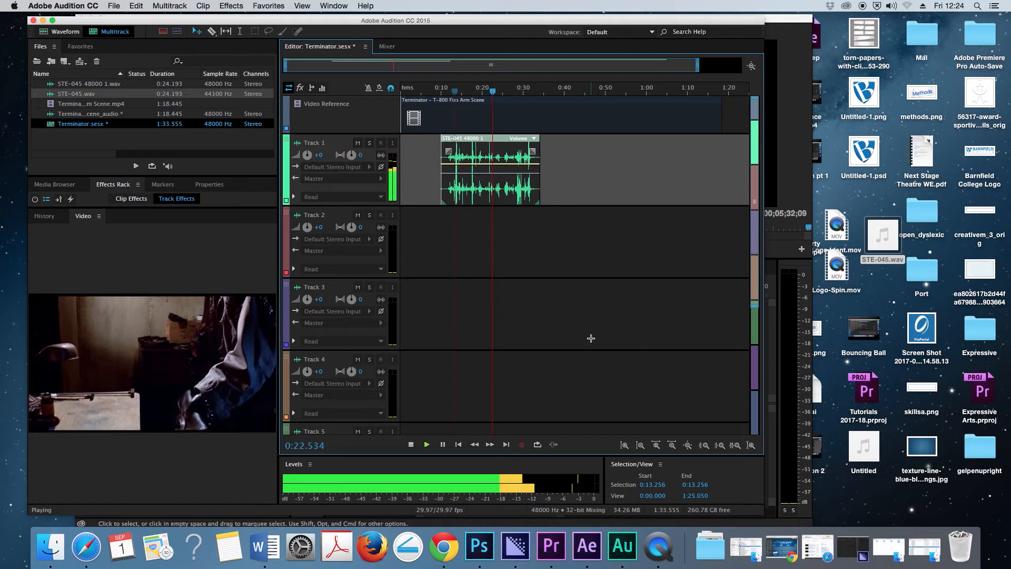
pyautogui.press('space')
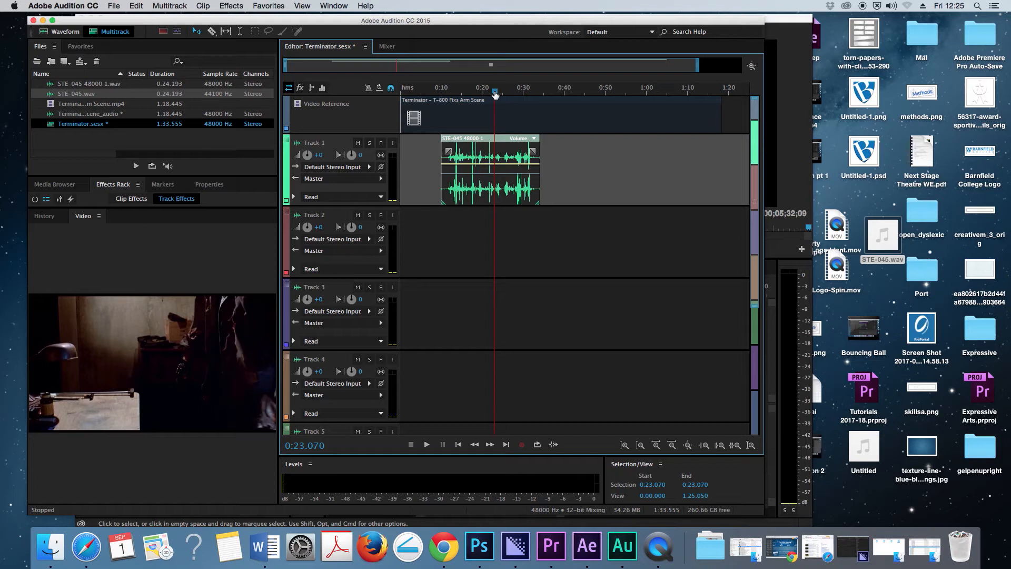
# - Trim the Track 1 clip to its closing section of about 9 seconds and move its start to the playhead at 0:01.396
pyautogui.moveTo(495, 90); pyautogui.dragTo(462, 90)
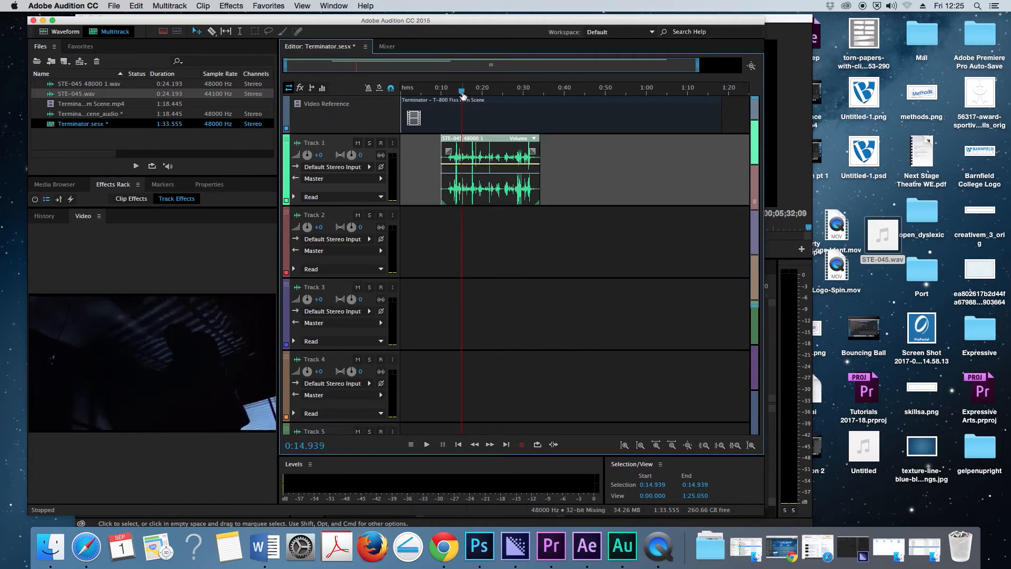
pyautogui.moveTo(462, 90); pyautogui.dragTo(410, 90)
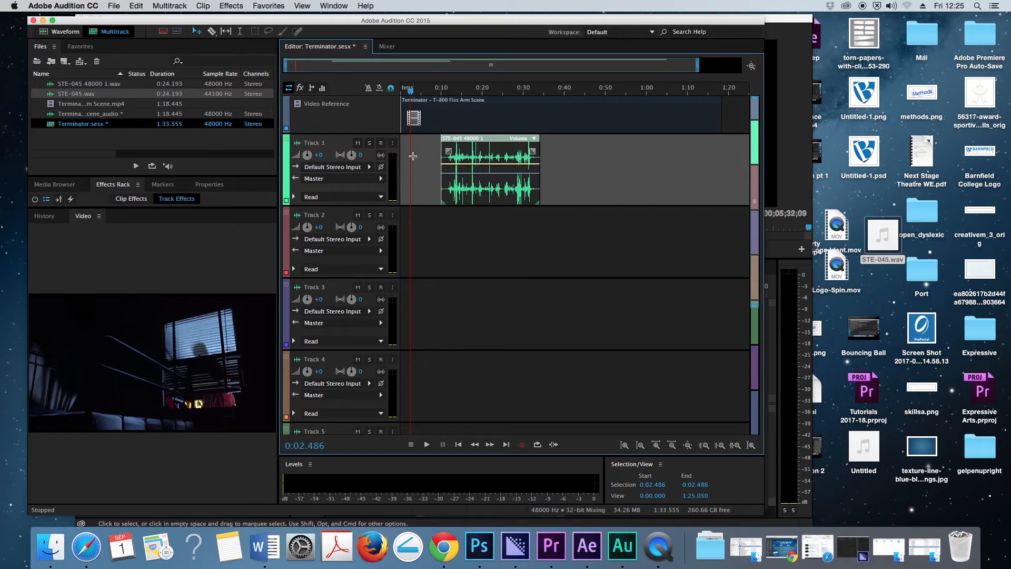
pyautogui.moveTo(441, 158)
pyautogui.mouseDown()
pyautogui.moveTo(501, 162)
pyautogui.moveTo(477, 144)
pyautogui.moveTo(440, 146)
pyautogui.mouseUp()
pyautogui.click(406, 92)
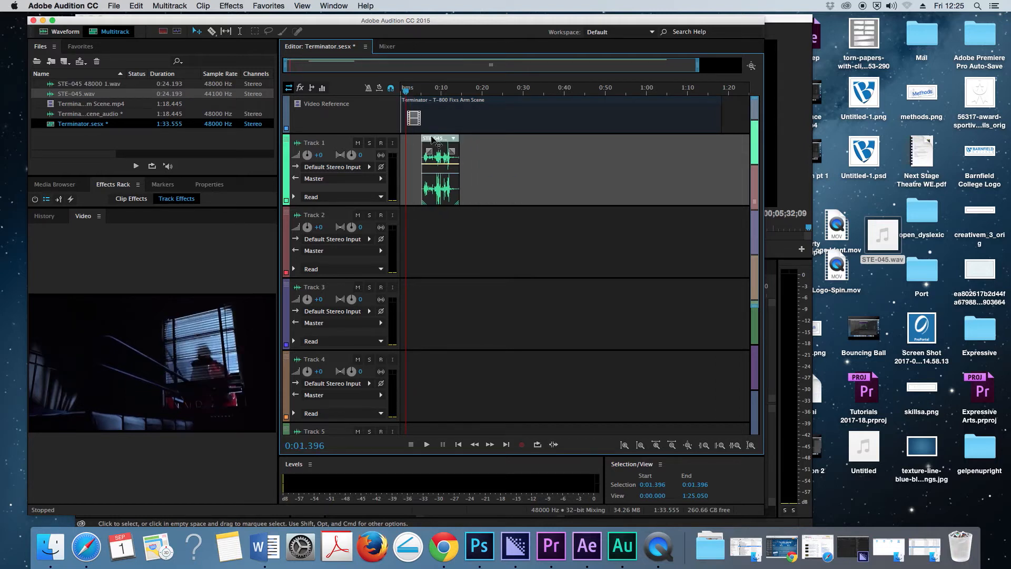
pyautogui.moveTo(432, 139); pyautogui.dragTo(418, 140)
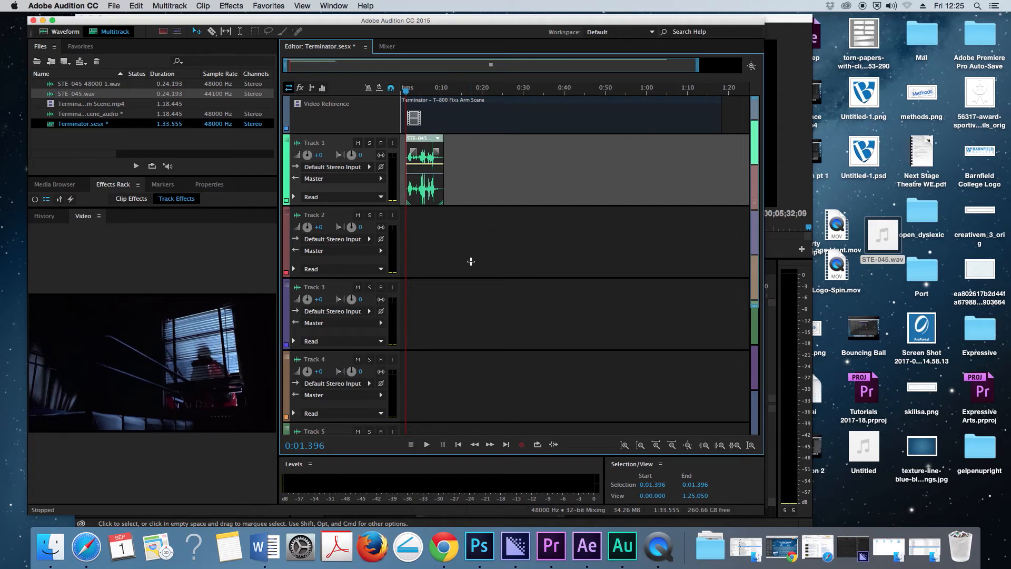
# - Play the trimmed clip from 0:01.396 to about 0:09.5, and check its last sounds up close from 0:07.608
pyautogui.press('space')
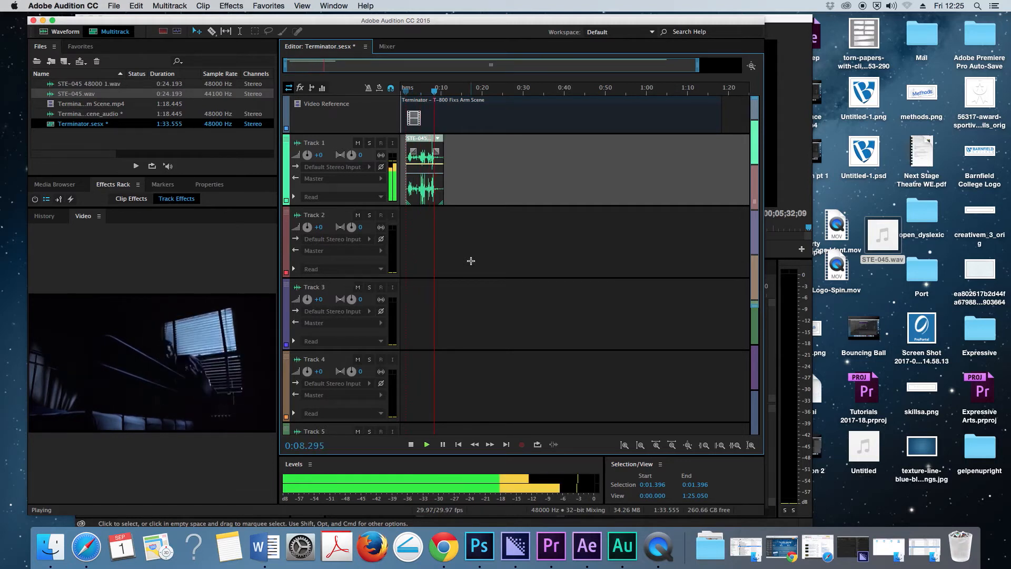
pyautogui.press('space')
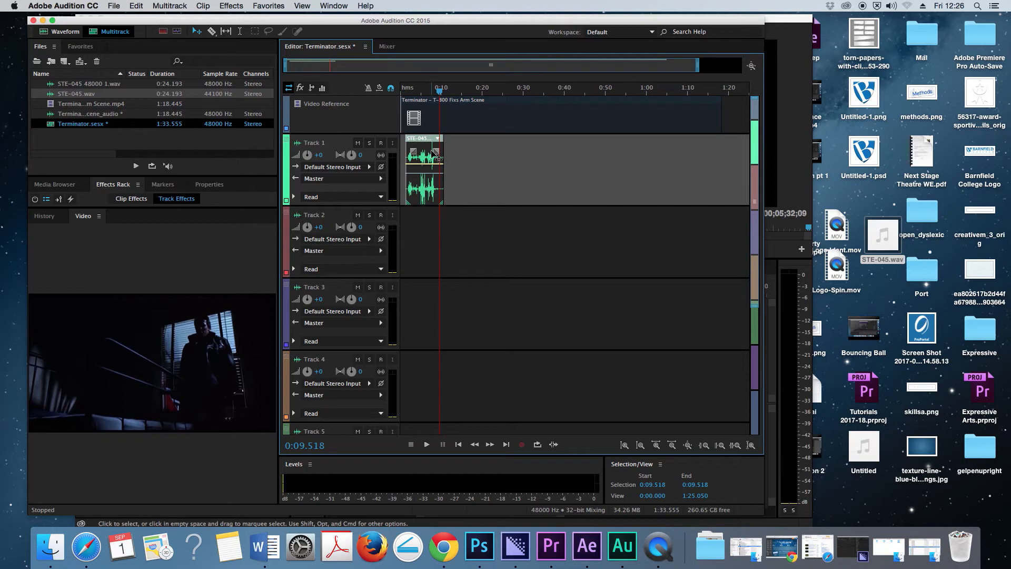
pyautogui.click(656, 445)
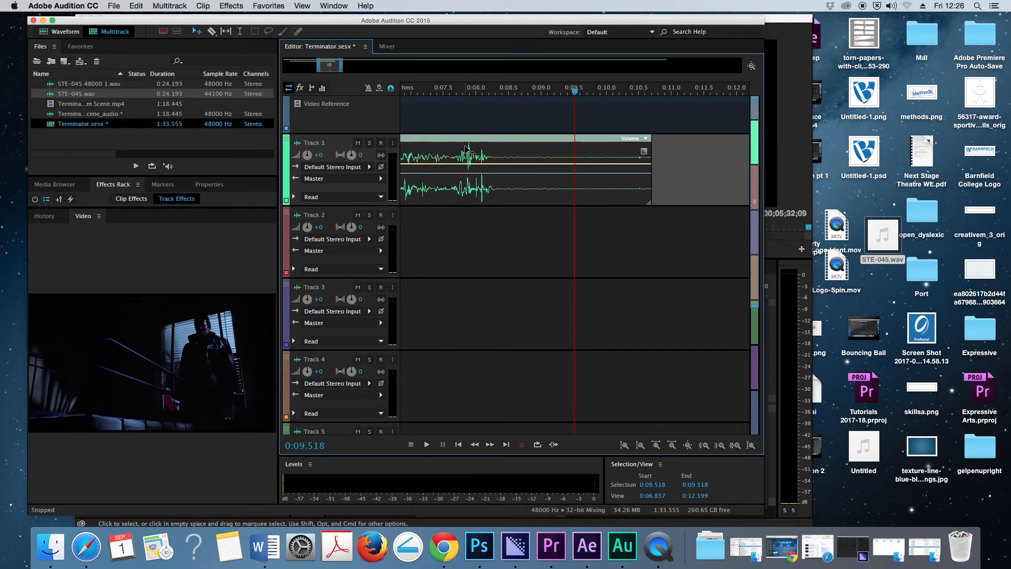
pyautogui.click(450, 92)
pyautogui.press('space')
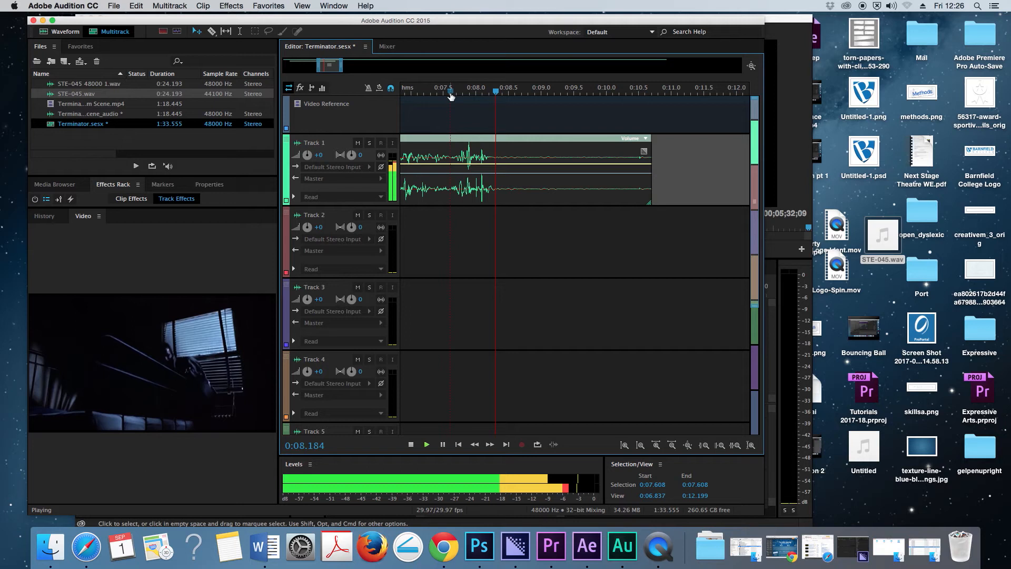
pyautogui.press('space')
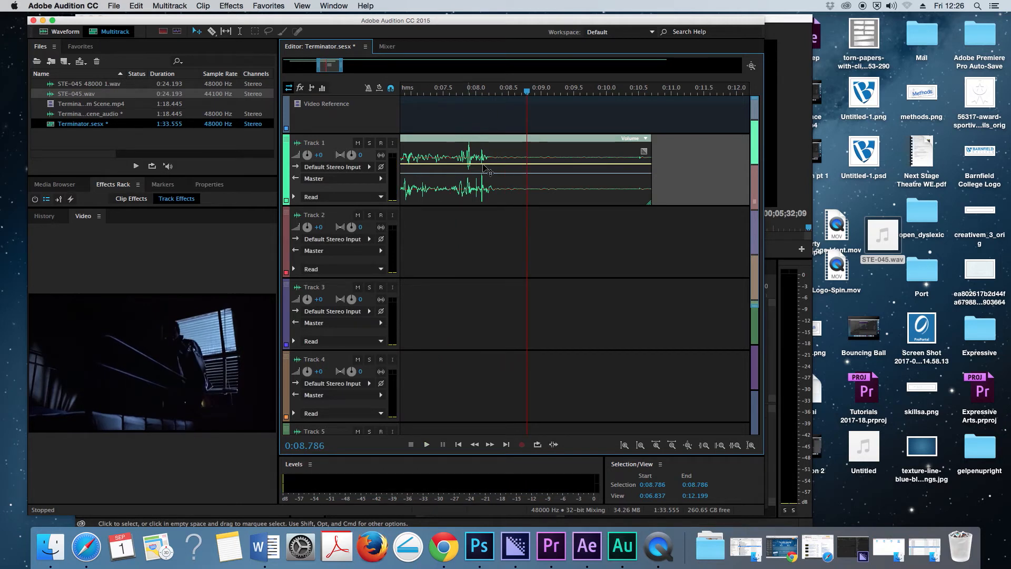
# - Split the Track 1 clip with the Razor tool at about 0:06.1, 0:05.4 and 0:05.1
pyautogui.click(212, 31)
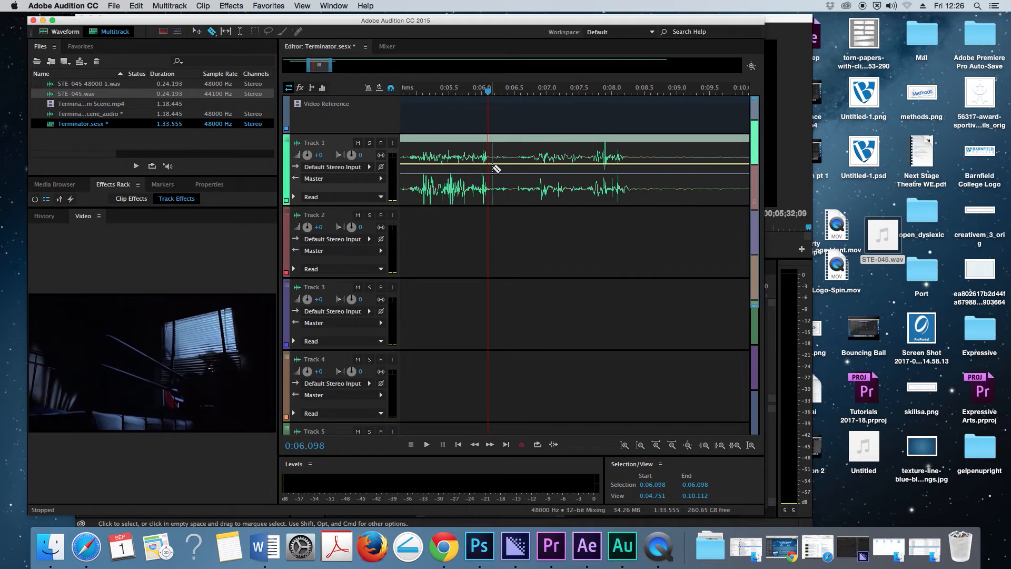
pyautogui.click(488, 166)
pyautogui.click(440, 167)
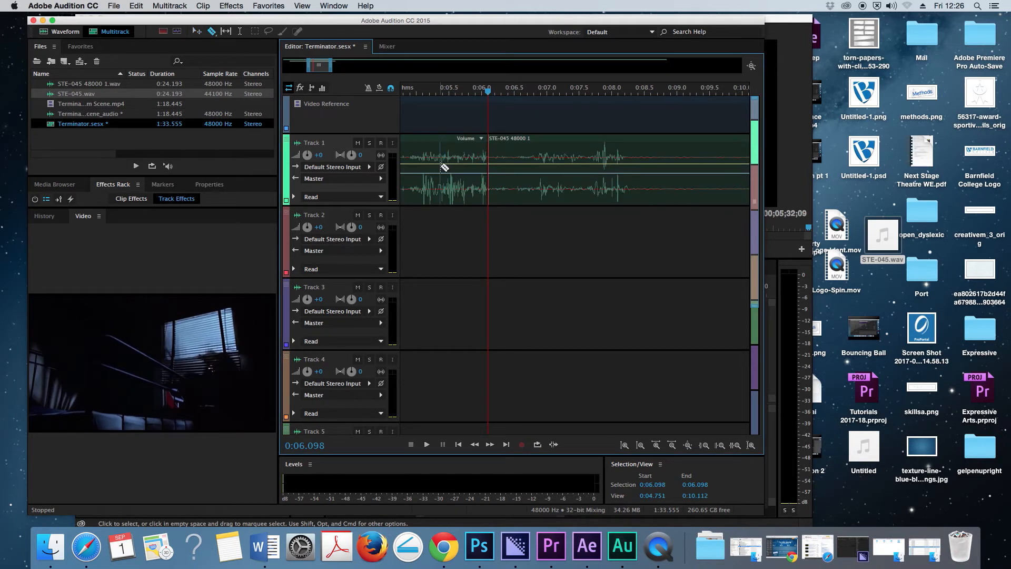
pyautogui.moveTo(412, 92); pyautogui.dragTo(430, 93)
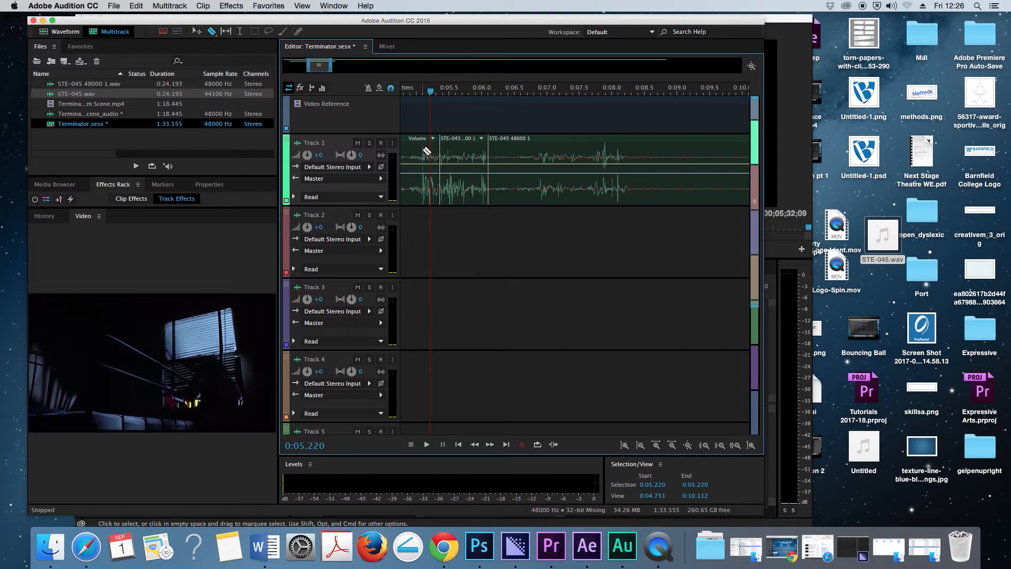
pyautogui.click(422, 148)
# - Delete the two short clip segments on Track 1 between about 0:05.1 and 0:06.1
pyautogui.click(196, 31)
pyautogui.click(430, 141)
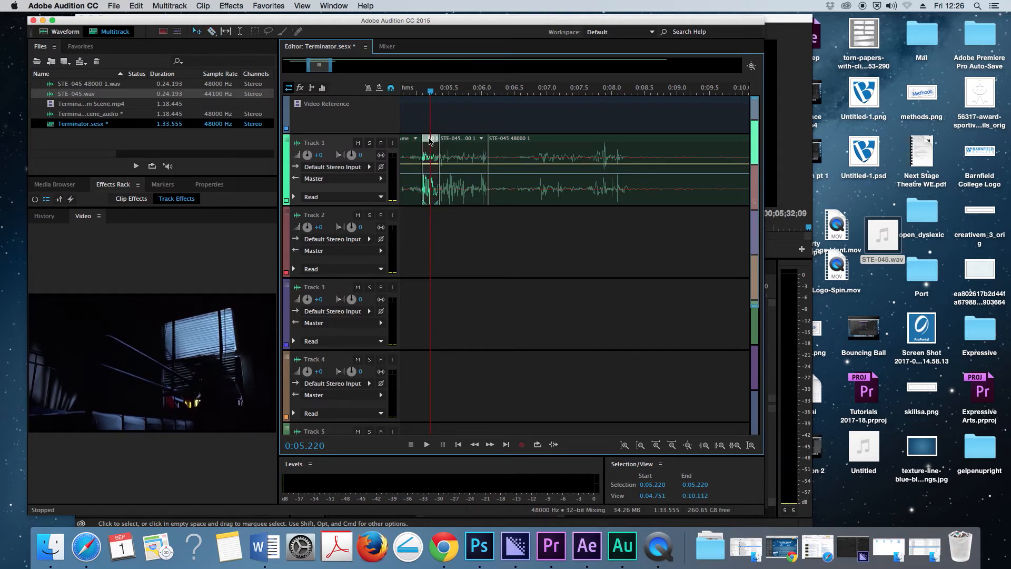
pyautogui.press('Delete')
pyautogui.click(464, 141)
pyautogui.press('Delete')
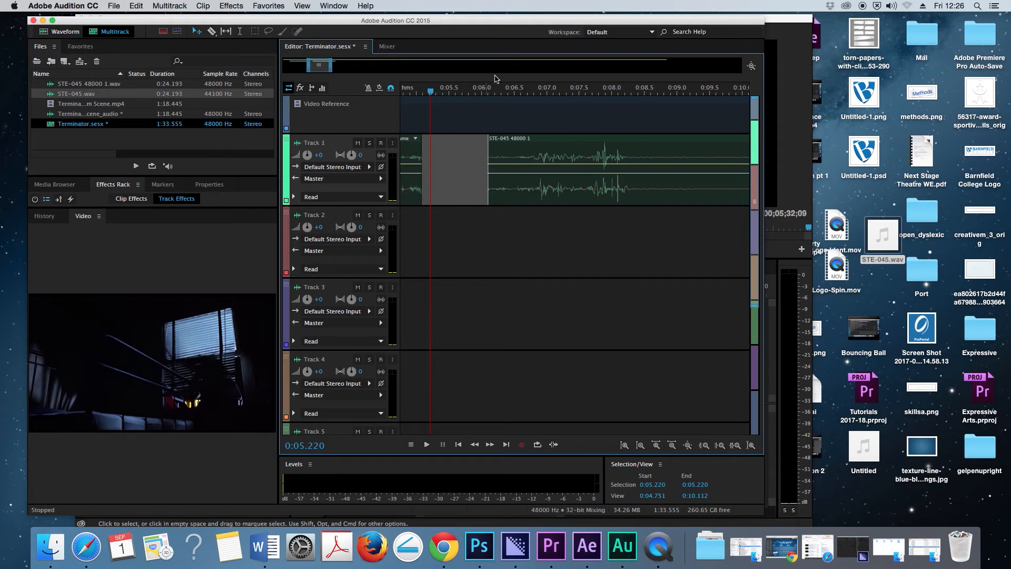
# - Fill the Track 1 gap between about 0:05.1 and 0:06.0 with a trimmed copy of the clip following it, using Track 2 for trimming
pyautogui.click(549, 145)
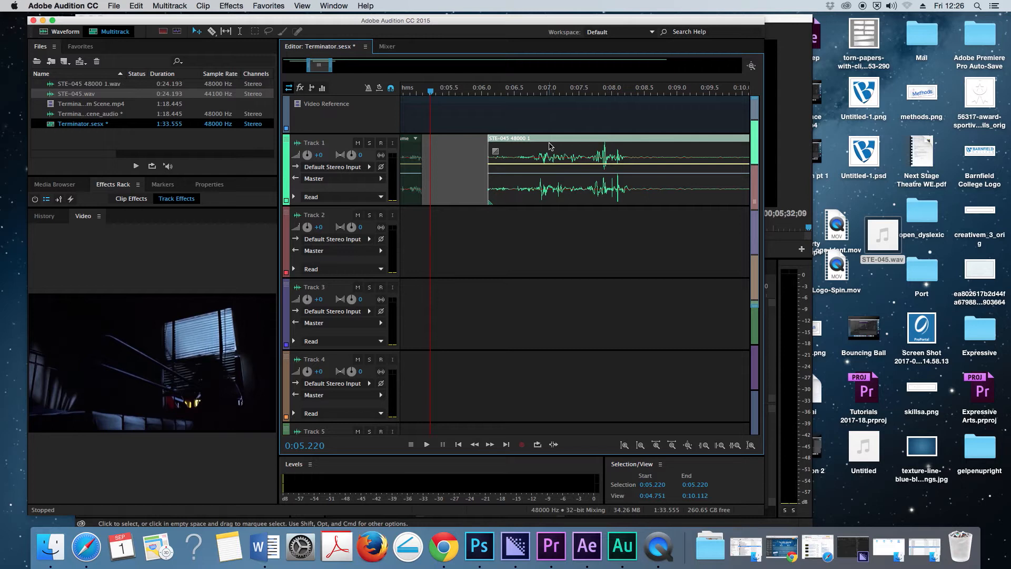
pyautogui.click(456, 240)
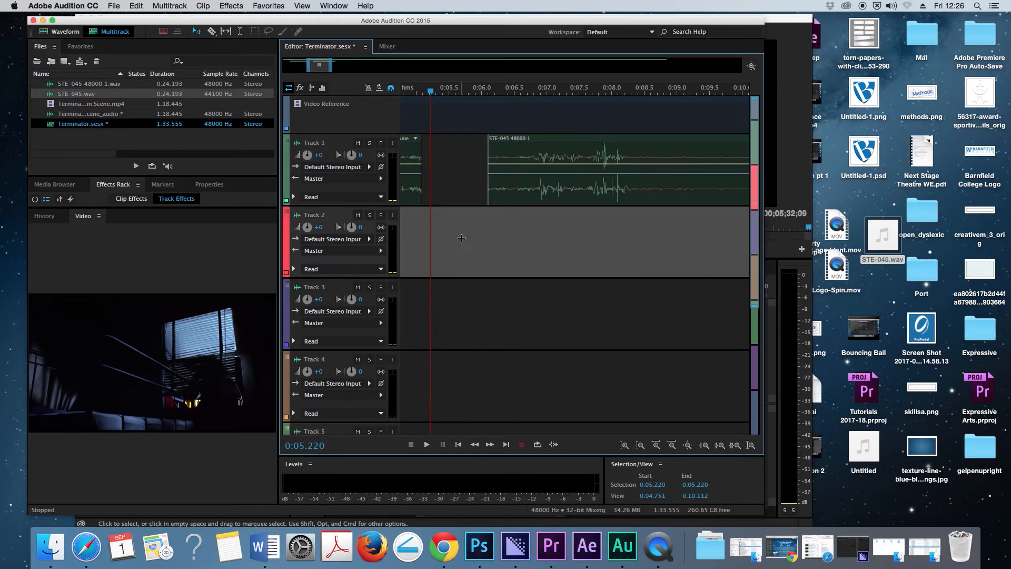
pyautogui.press('super+v')
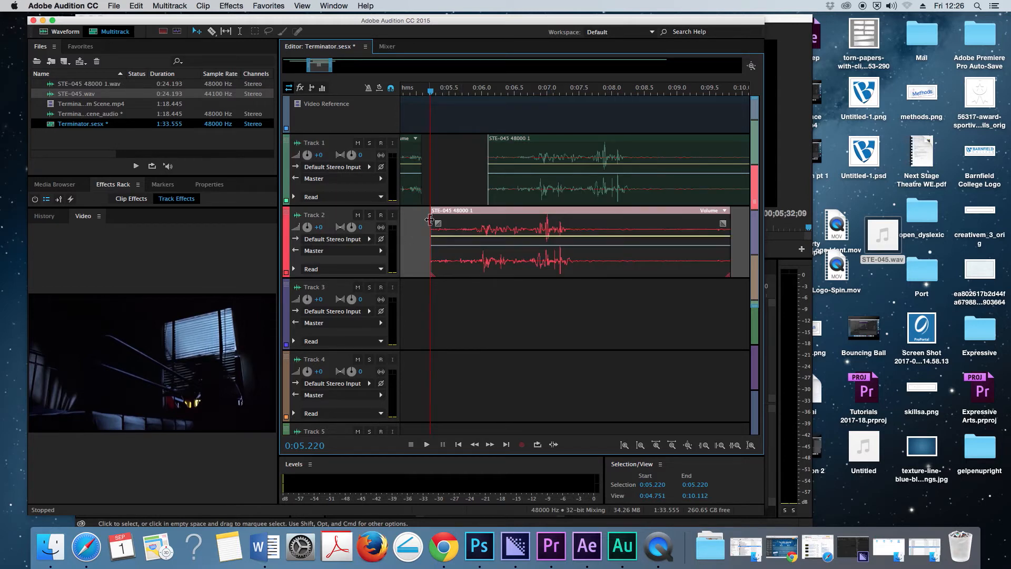
pyautogui.moveTo(429, 220); pyautogui.dragTo(471, 220)
pyautogui.moveTo(729, 234); pyautogui.dragTo(443, 206)
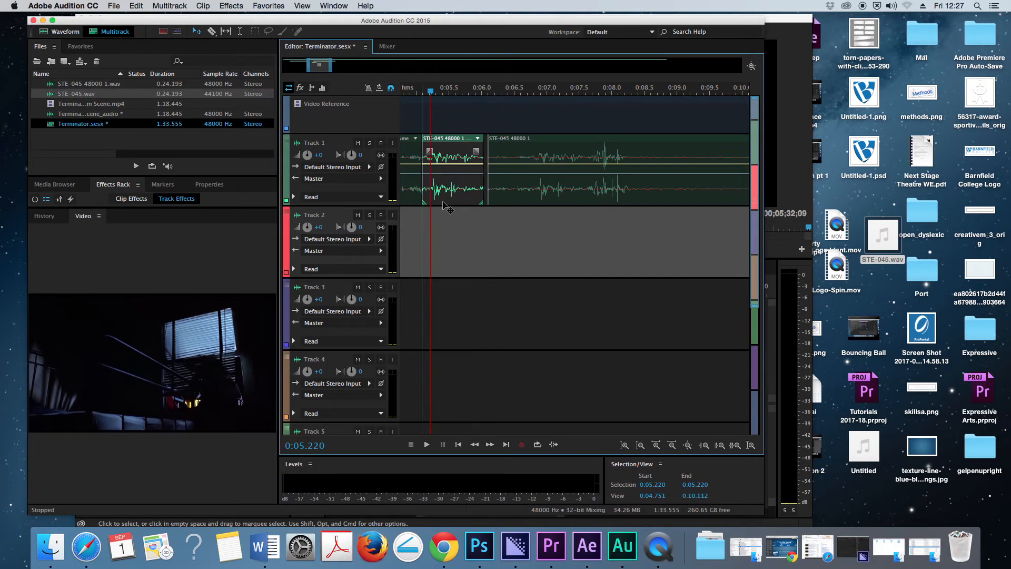
# - Extend and shift the inserted Track 1 clip to overlap both neighbouring clips, creating short crossfades at about 0:05.0 and 0:06.1
pyautogui.moveTo(483, 173); pyautogui.dragTo(492, 171)
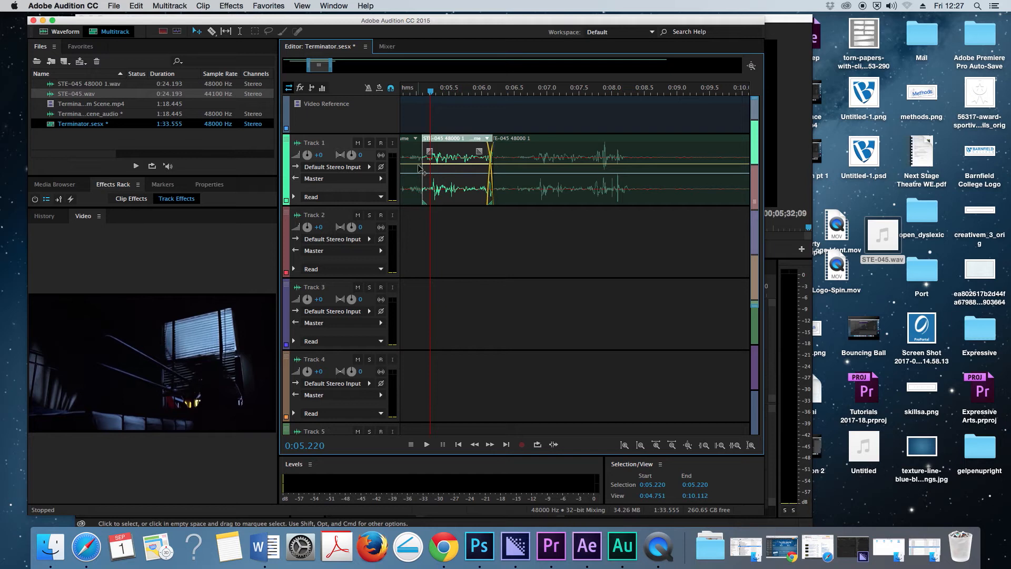
pyautogui.moveTo(448, 143); pyautogui.dragTo(441, 143)
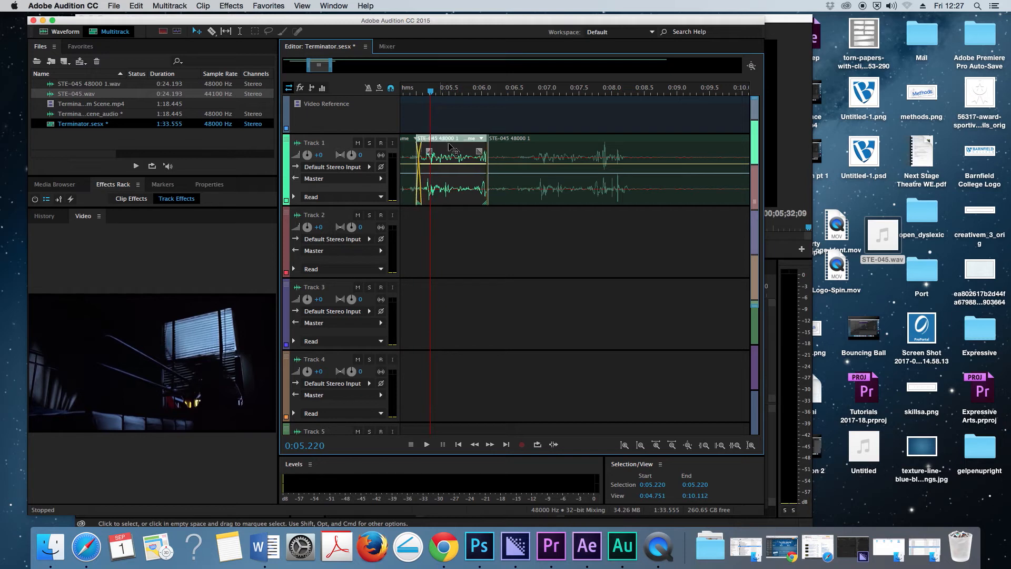
pyautogui.moveTo(487, 173); pyautogui.dragTo(493, 172)
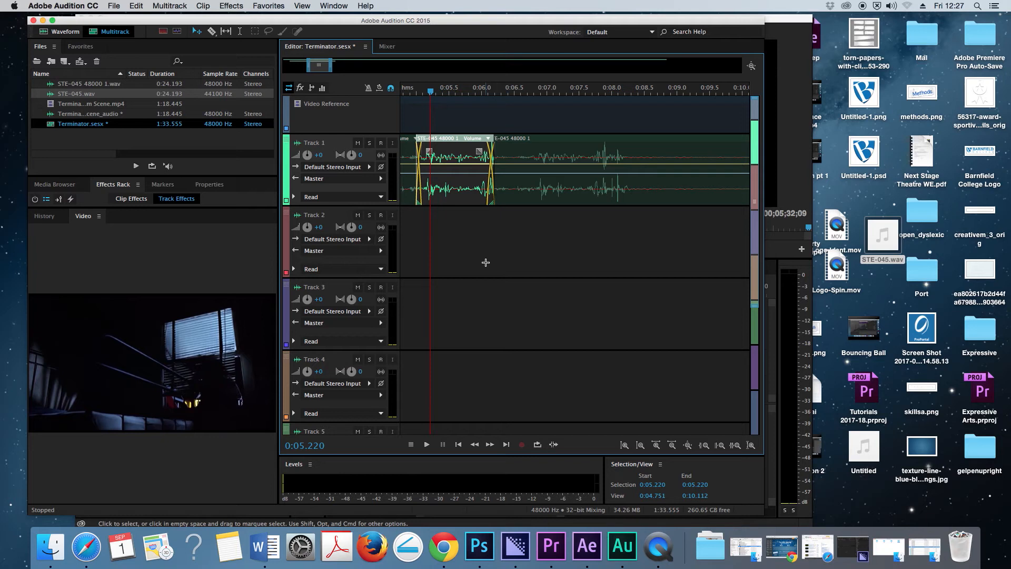
# - Play the edited Track 1 audio against the video from 0:04.842, and again from the session start to about 0:09.2
pyautogui.click(408, 93)
pyautogui.moveTo(409, 92); pyautogui.dragTo(406, 92)
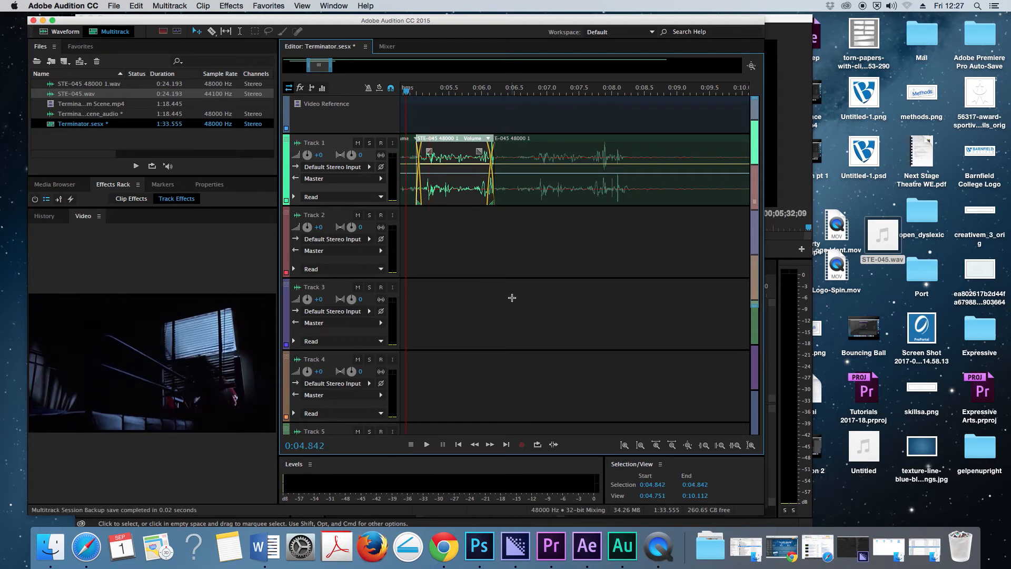
pyautogui.press('space')
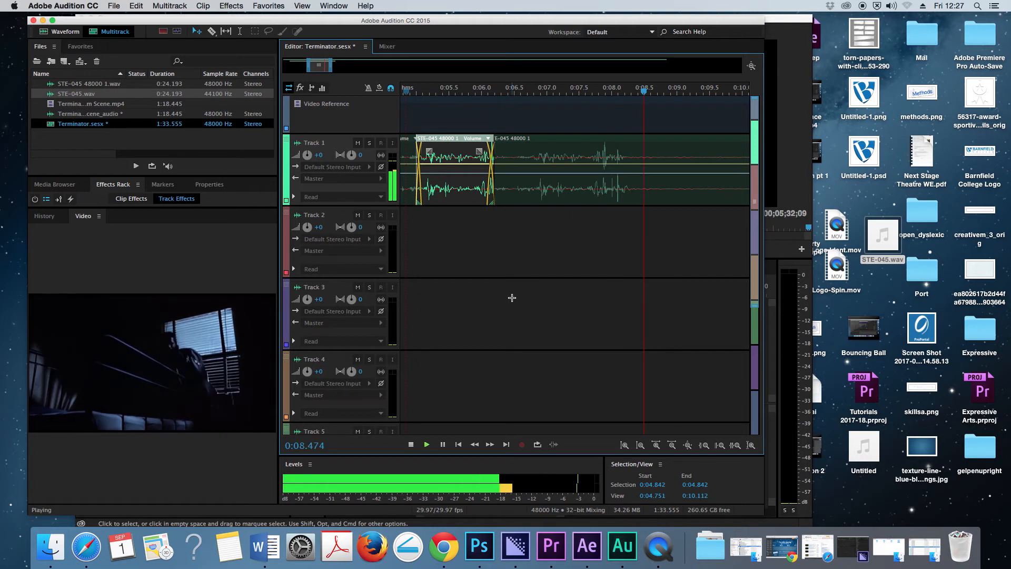
pyautogui.press('space')
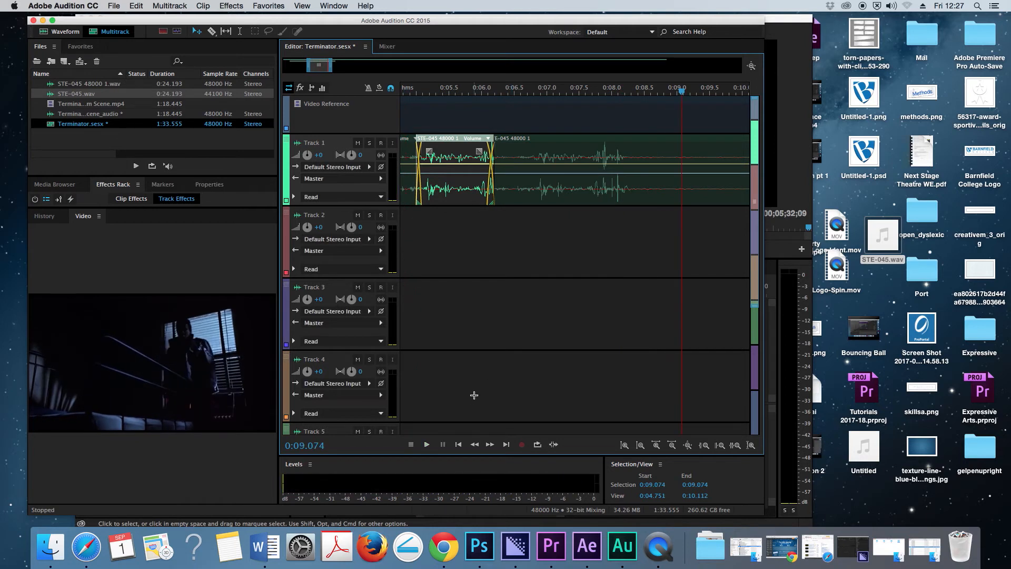
pyautogui.moveTo(511, 93); pyautogui.dragTo(354, 89)
pyautogui.press('space')
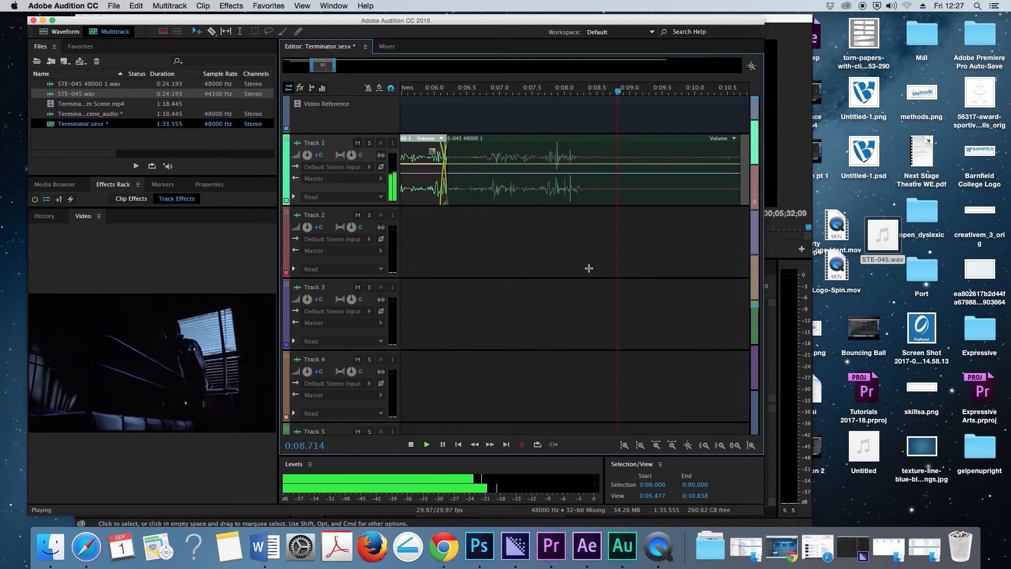
pyautogui.press('space')
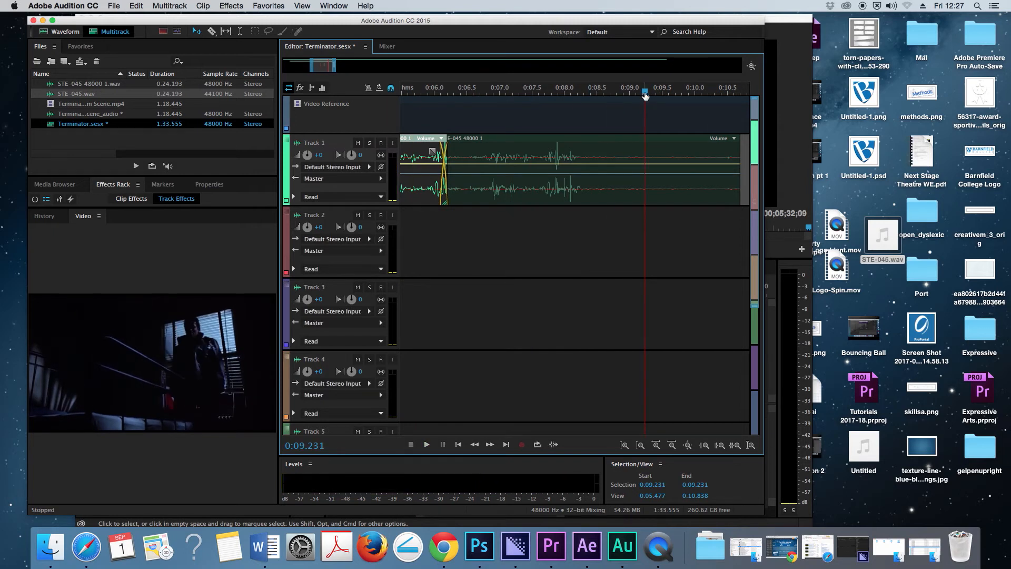
# - Add volume keyframes to the first Track 1 clip, lowered at about 0:01.8 and 0:03.0 and rising to +0.0 dB at about 0:04.5
pyautogui.moveTo(644, 95); pyautogui.dragTo(473, 90)
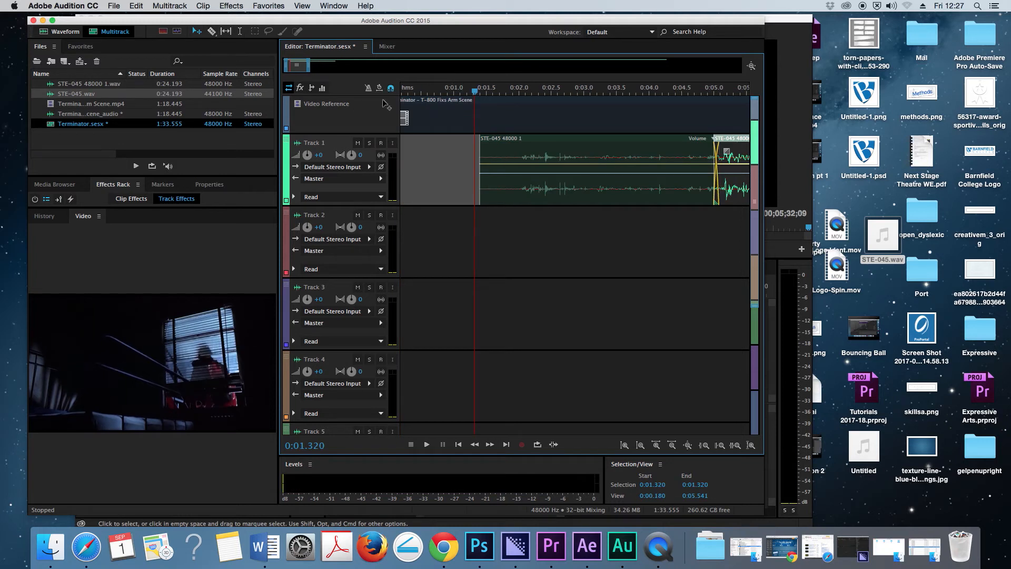
pyautogui.click(514, 165)
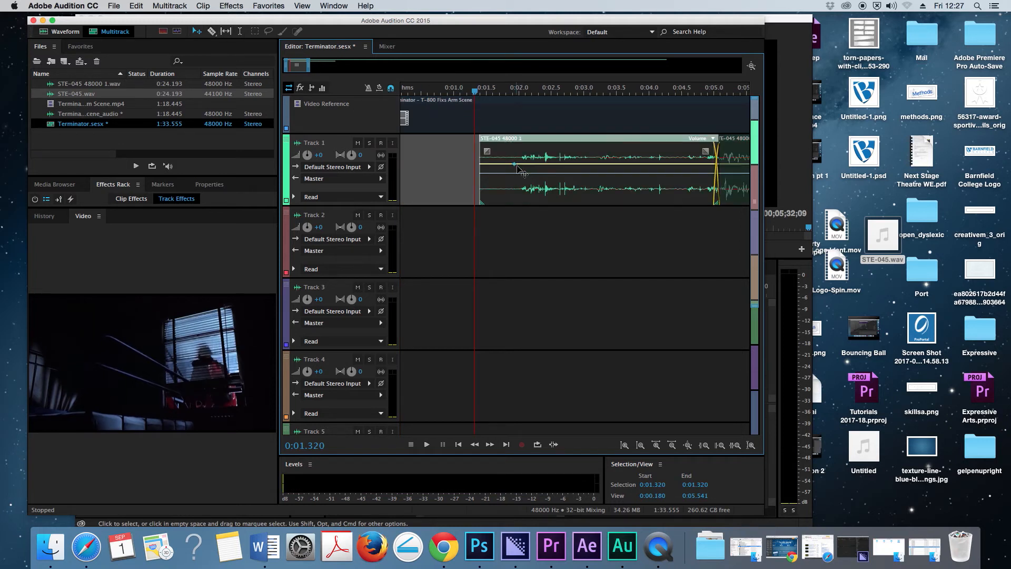
pyautogui.click(565, 165)
pyautogui.click(680, 165)
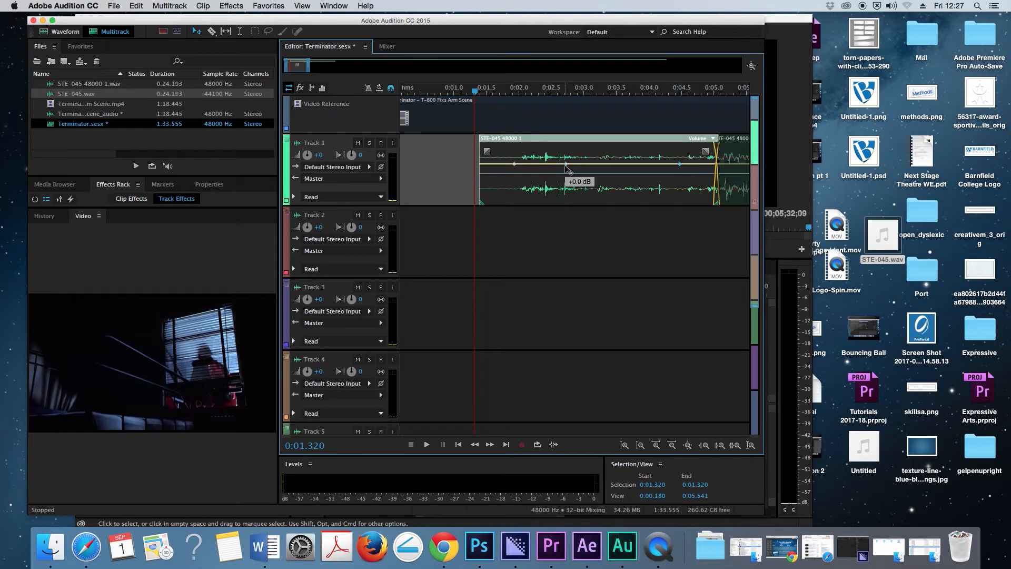
pyautogui.moveTo(515, 166); pyautogui.dragTo(510, 190)
pyautogui.moveTo(565, 164); pyautogui.dragTo(586, 189)
pyautogui.moveTo(681, 165); pyautogui.dragTo(684, 164)
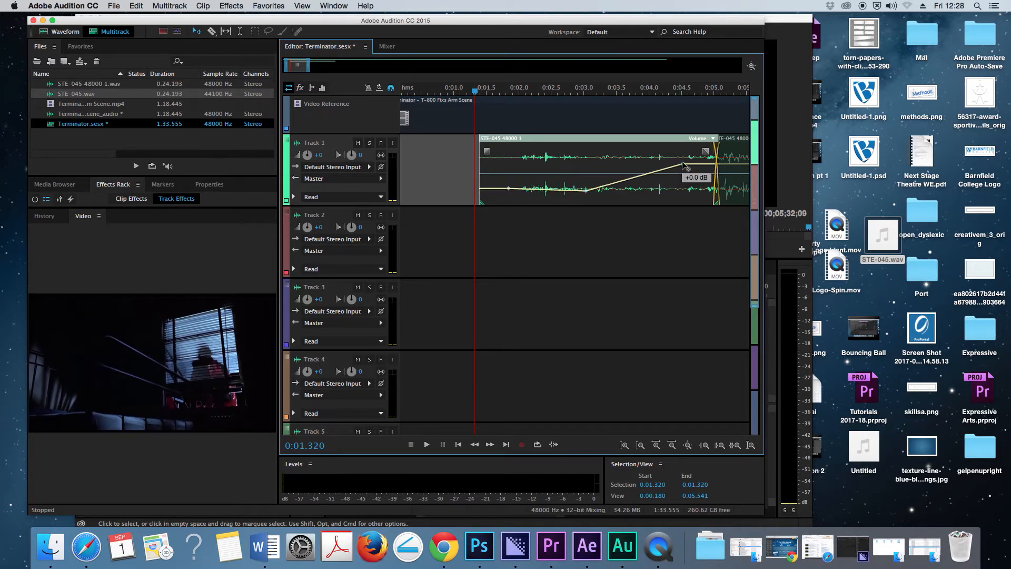
# - Play the volume fade-in from 0:01.012 to about 0:09.8, and show the first 20 seconds of the session
pyautogui.click(455, 93)
pyautogui.press('space')
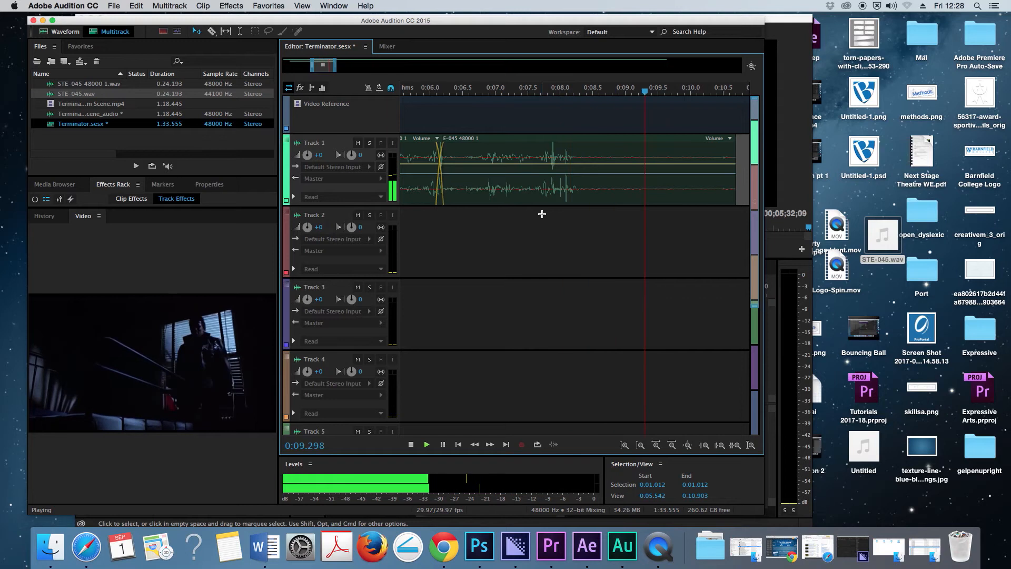
pyautogui.press('space')
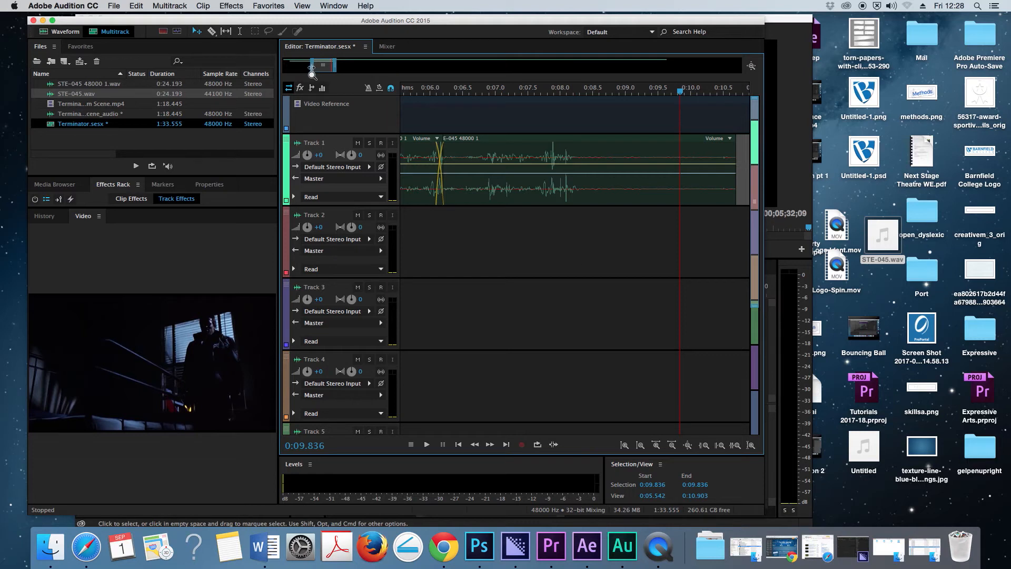
pyautogui.moveTo(312, 68); pyautogui.dragTo(378, 67)
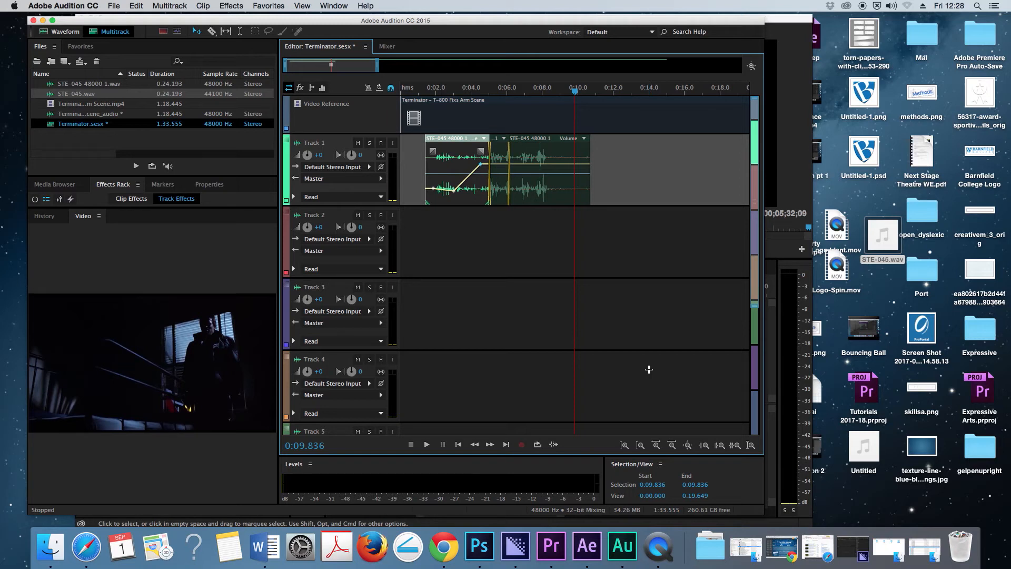
# - Switch to the Freesound page in Safari and search the sounds for "city ambience"
pyautogui.click(816, 545)
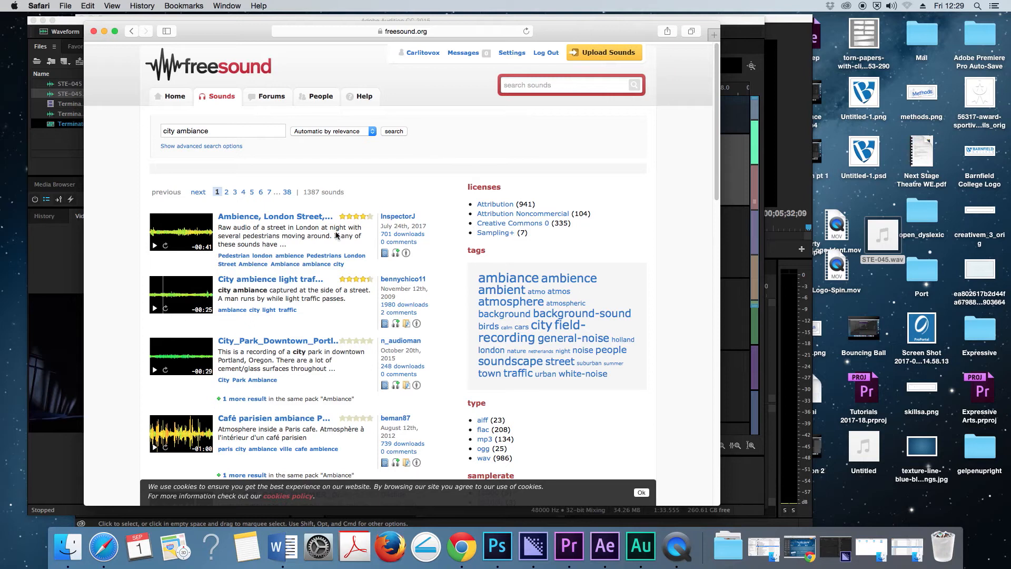
pyautogui.tripleClick(214, 132)
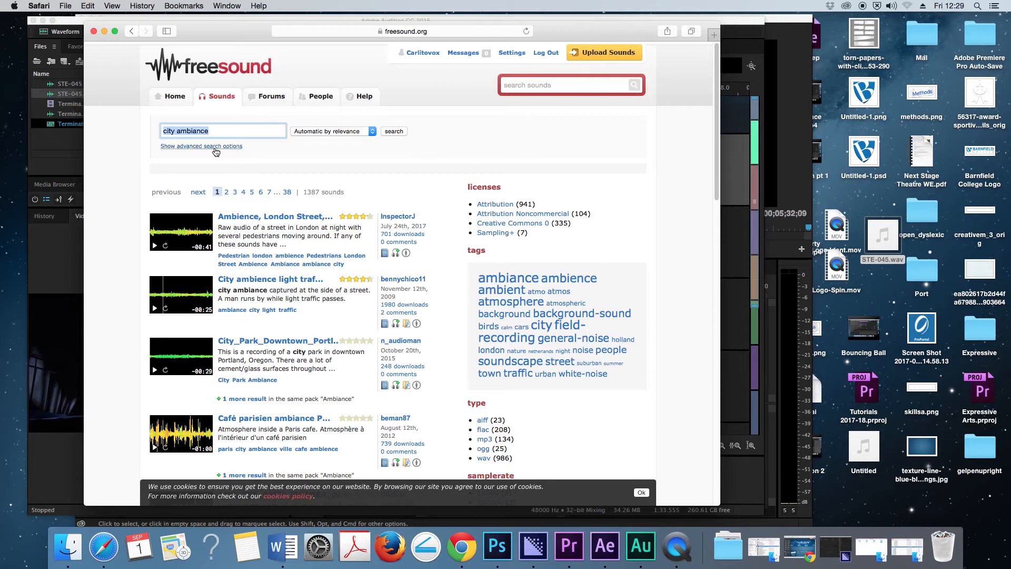
pyautogui.click(523, 86)
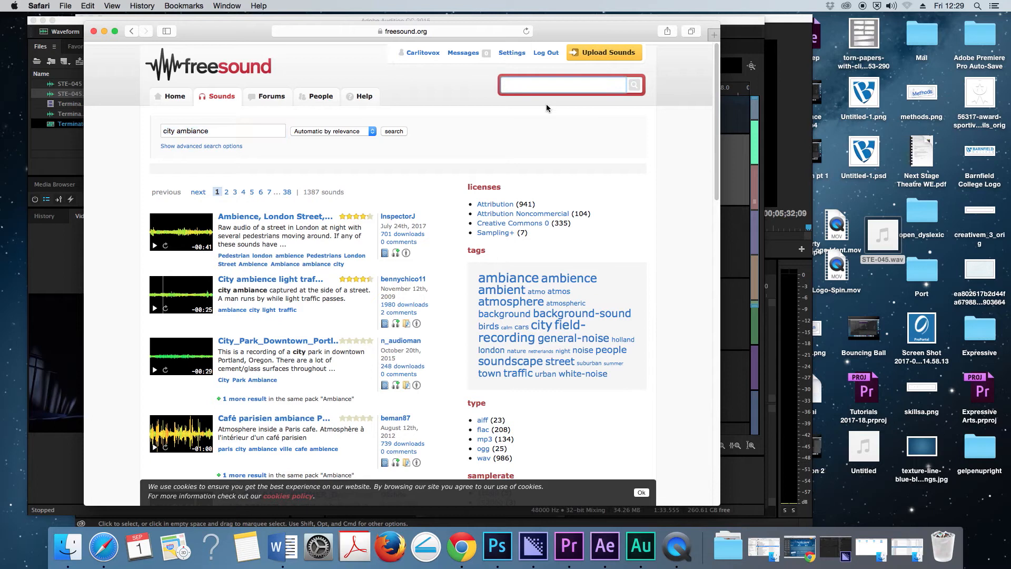
pyautogui.write('city ambience')
pyautogui.press('Return')
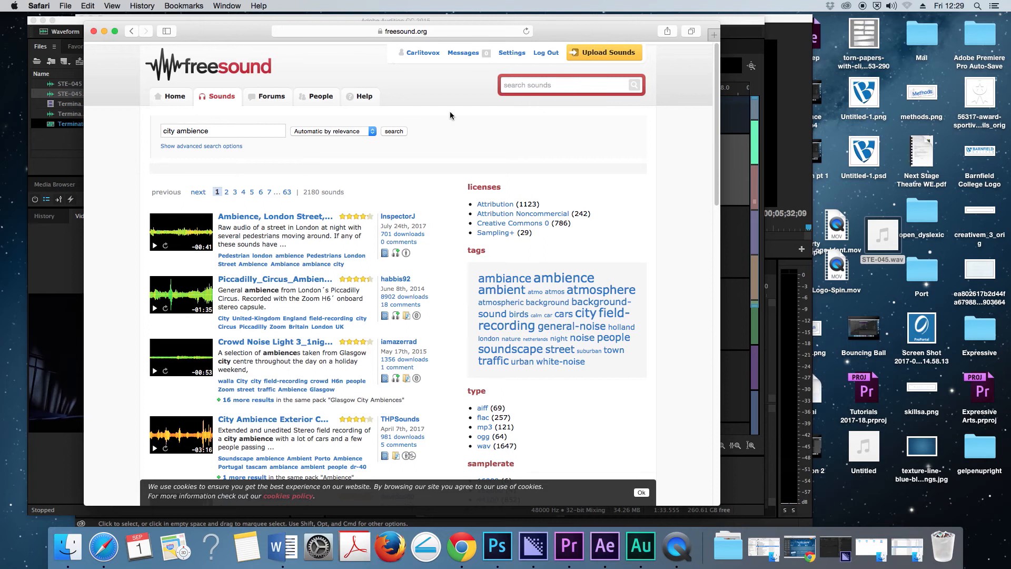
# - Preview several city ambience results, including the London street, Crowd Noise Light and City Ambience Exterior recordings
pyautogui.scroll(-4, 381, 167)
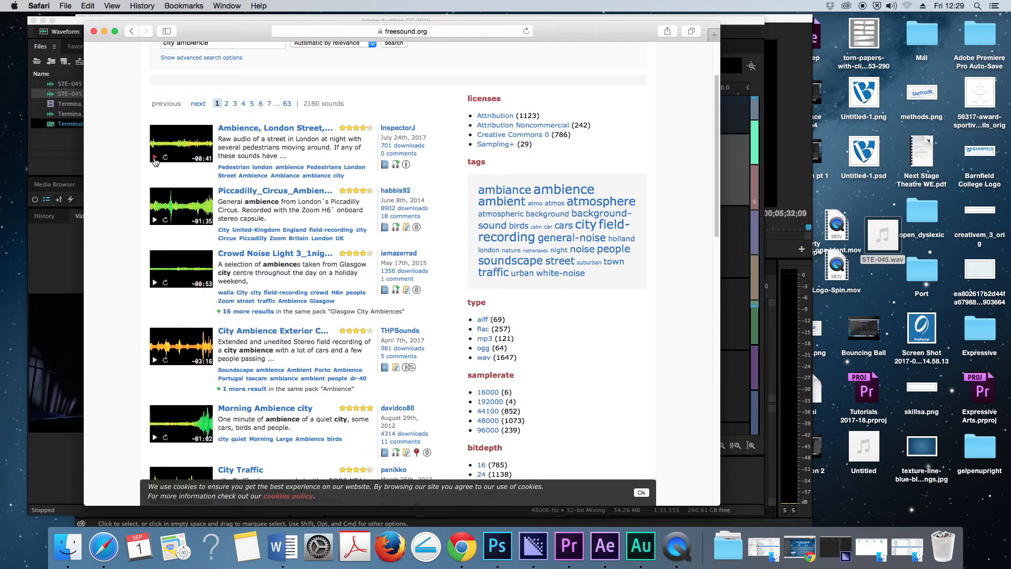
pyautogui.click(155, 158)
pyautogui.click(154, 157)
pyautogui.click(155, 285)
pyautogui.scroll(-5, 156, 285)
pyautogui.click(154, 231)
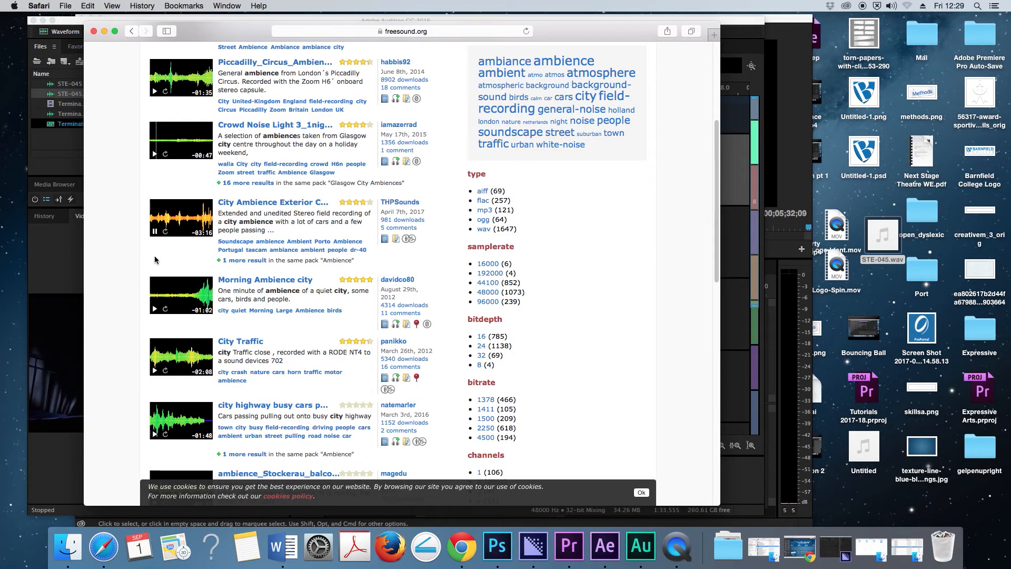
pyautogui.click(161, 221)
pyautogui.click(155, 233)
# - Download the "City Ambience Exterior Cars Passing By [unedited].wav" sound from its page and check the download's progress
pyautogui.click(250, 206)
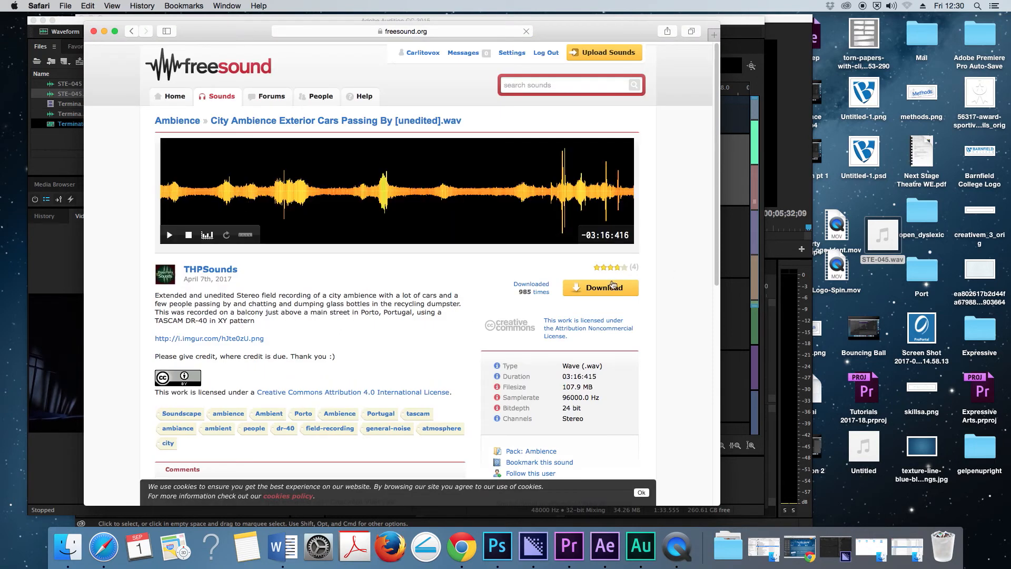
pyautogui.click(604, 290)
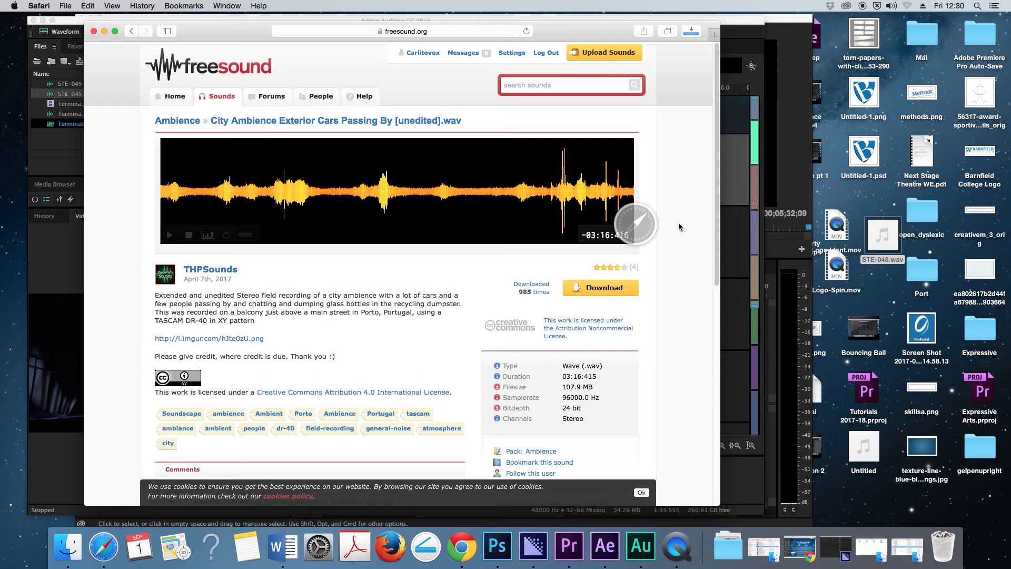
pyautogui.click(693, 32)
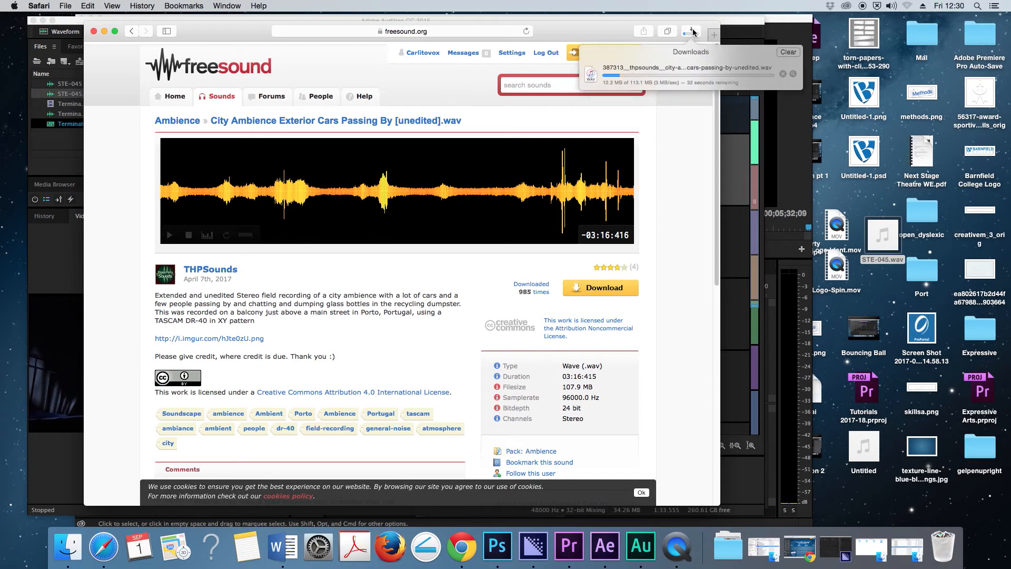
pyautogui.click(684, 156)
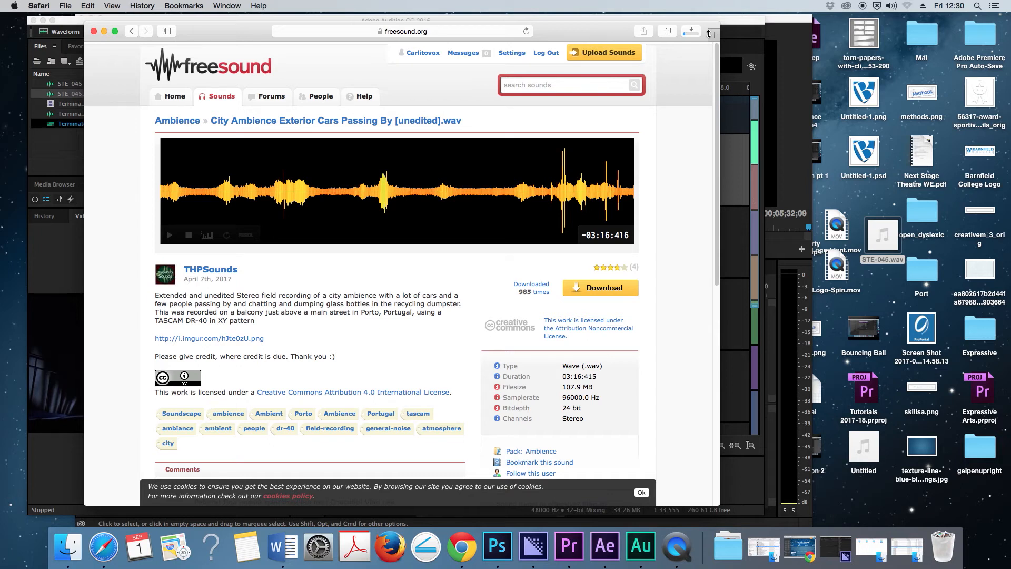
pyautogui.click(691, 32)
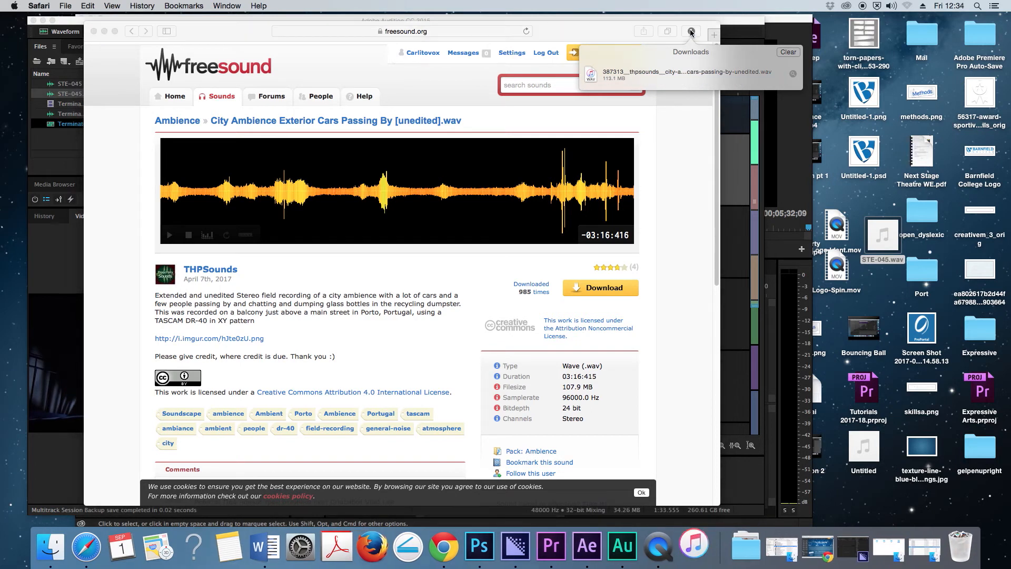
# - Quit iTunes and decline its offer to download version 12.6.2
pyautogui.rightClick(696, 553)
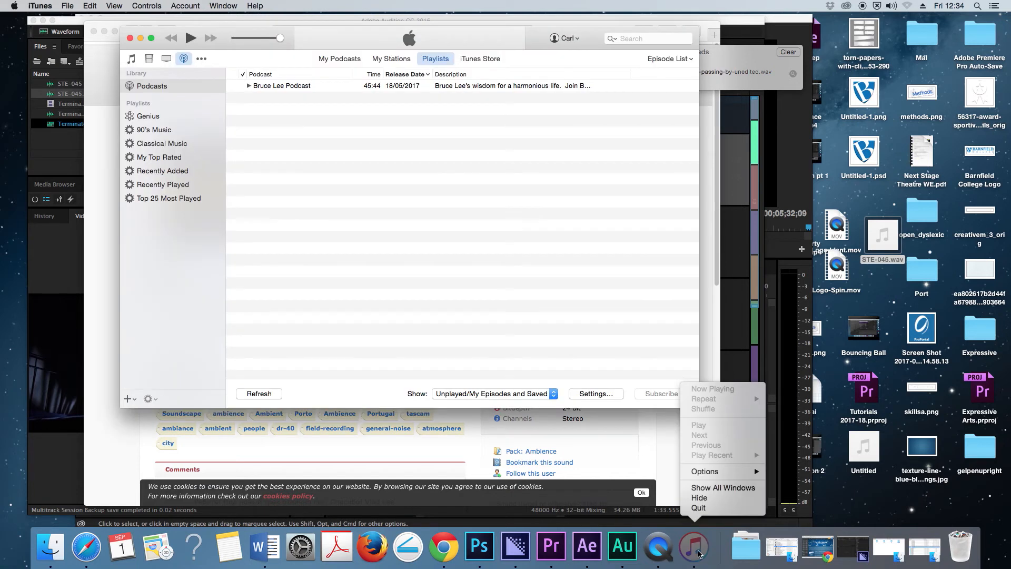
pyautogui.click(705, 509)
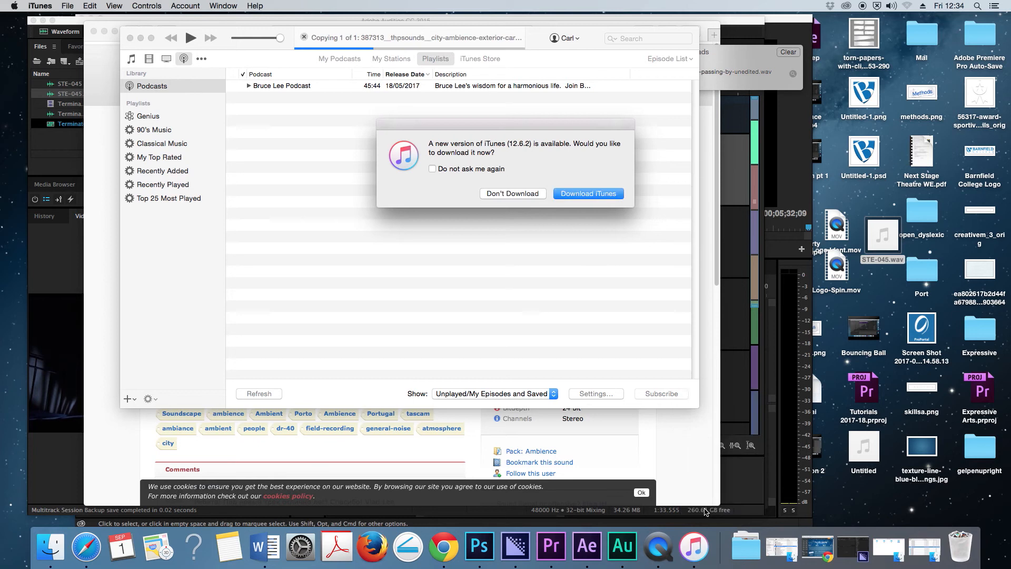
pyautogui.rightClick(697, 544)
pyautogui.click(701, 509)
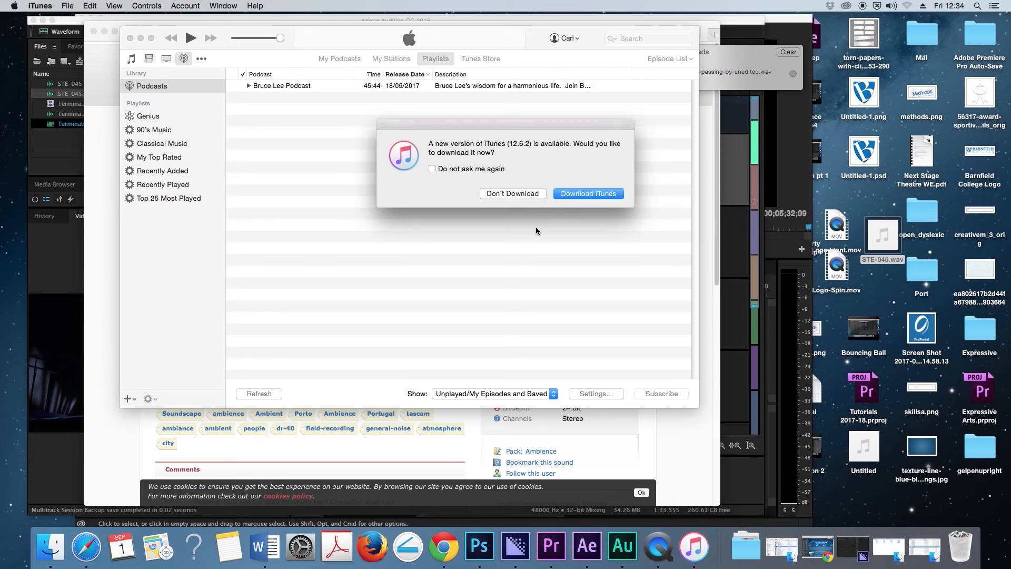
pyautogui.click(512, 193)
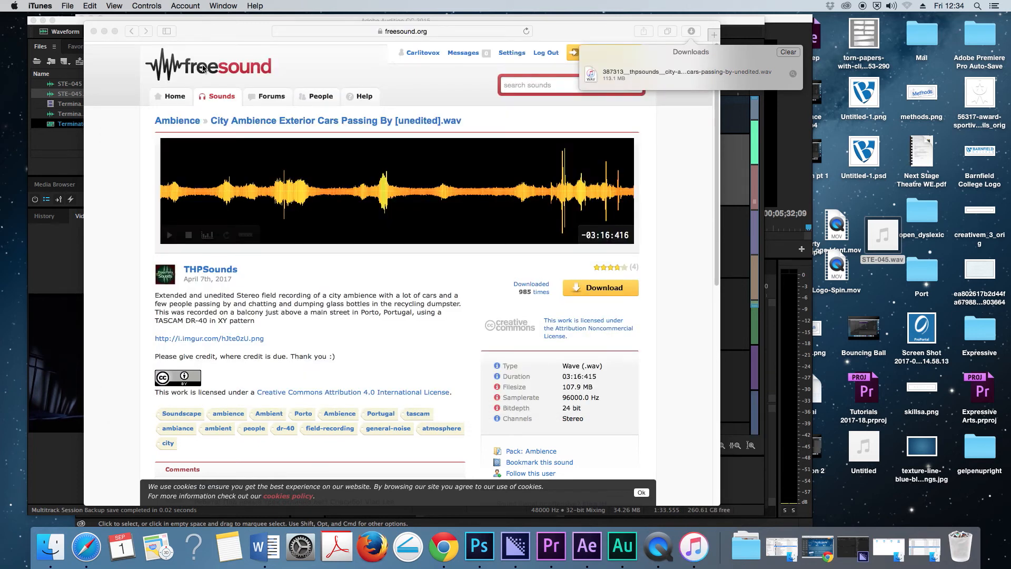
# - Put the downloaded city ambience WAV from Safari's downloads list onto the desktop and minimise the browser window
pyautogui.click(691, 31)
pyautogui.click(691, 32)
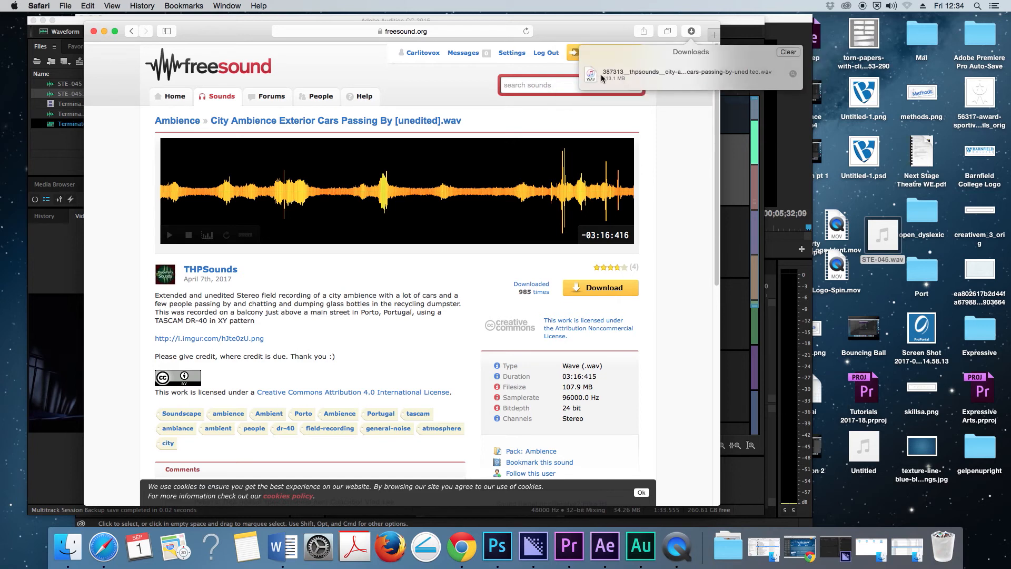
pyautogui.moveTo(591, 74); pyautogui.dragTo(856, 198)
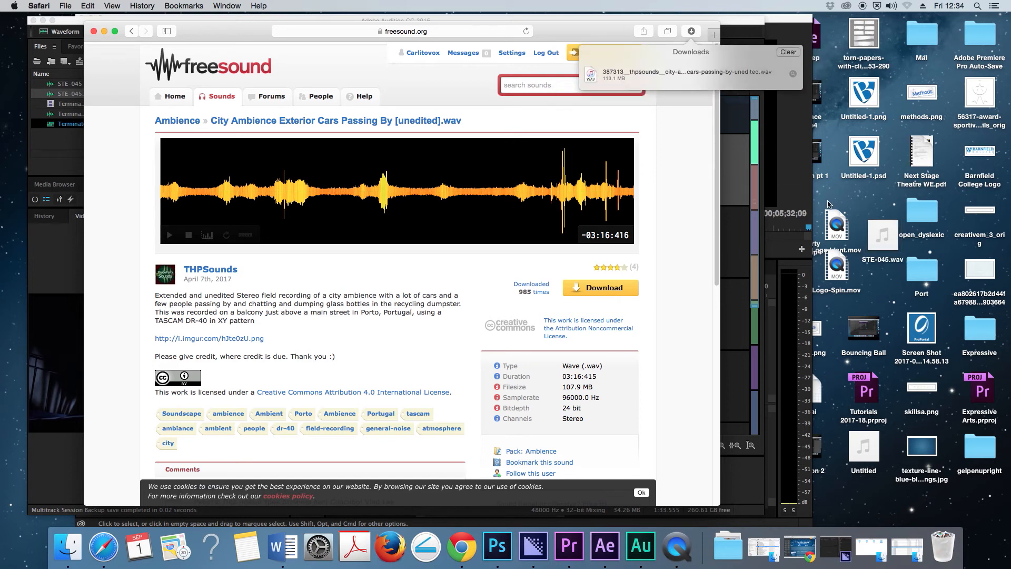
pyautogui.click(104, 31)
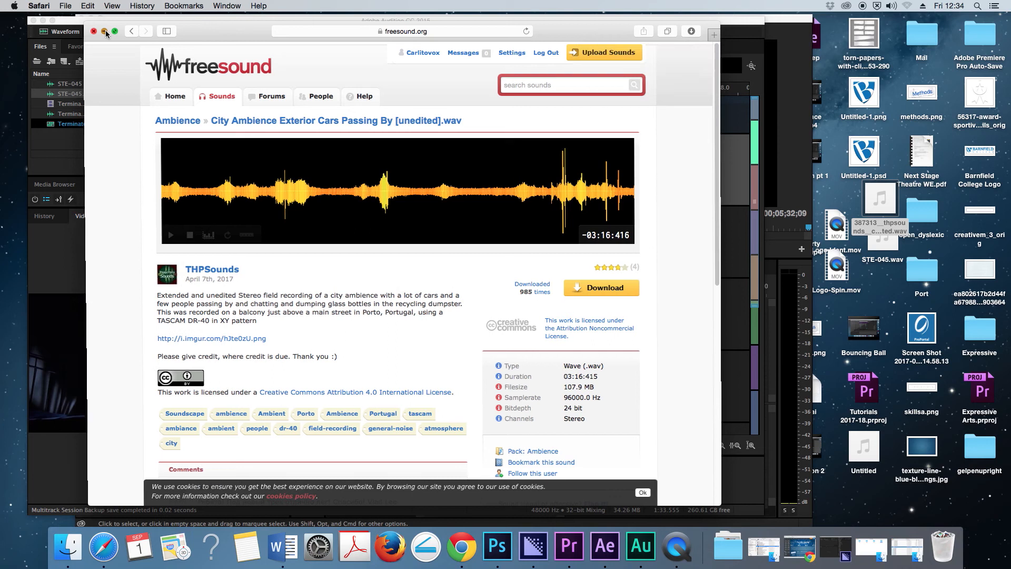
# - Import the city ambience WAV into Audition and place it at the start of Track 2, accepting a copy conformed to the session's sample rate
pyautogui.click(222, 22)
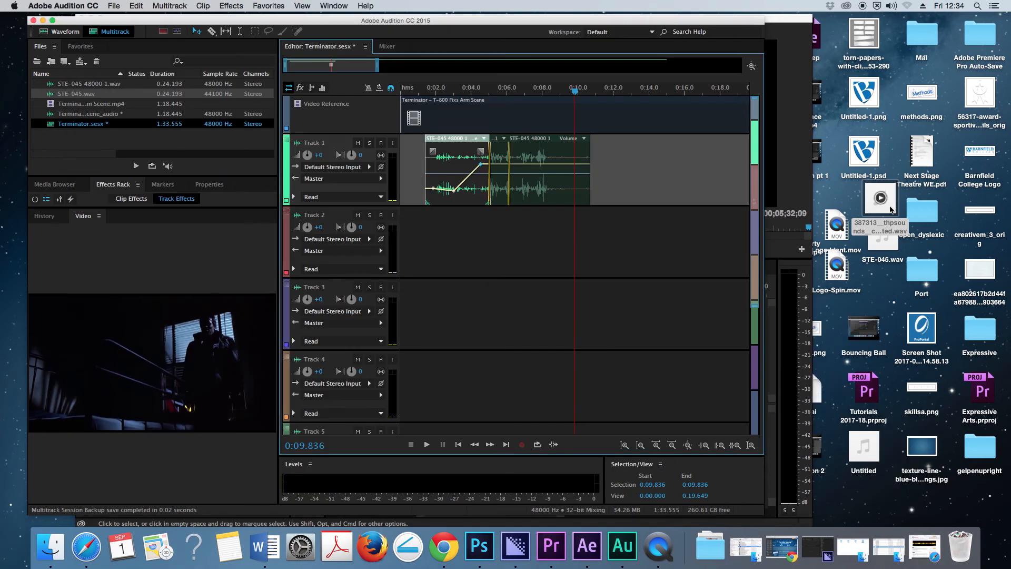
pyautogui.moveTo(890, 208); pyautogui.dragTo(150, 142)
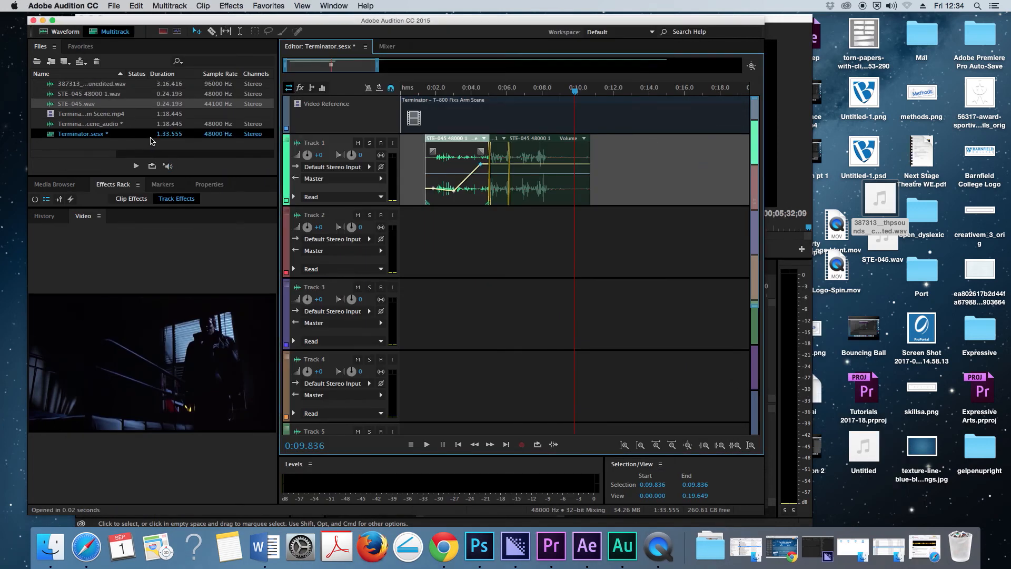
pyautogui.click(52, 87)
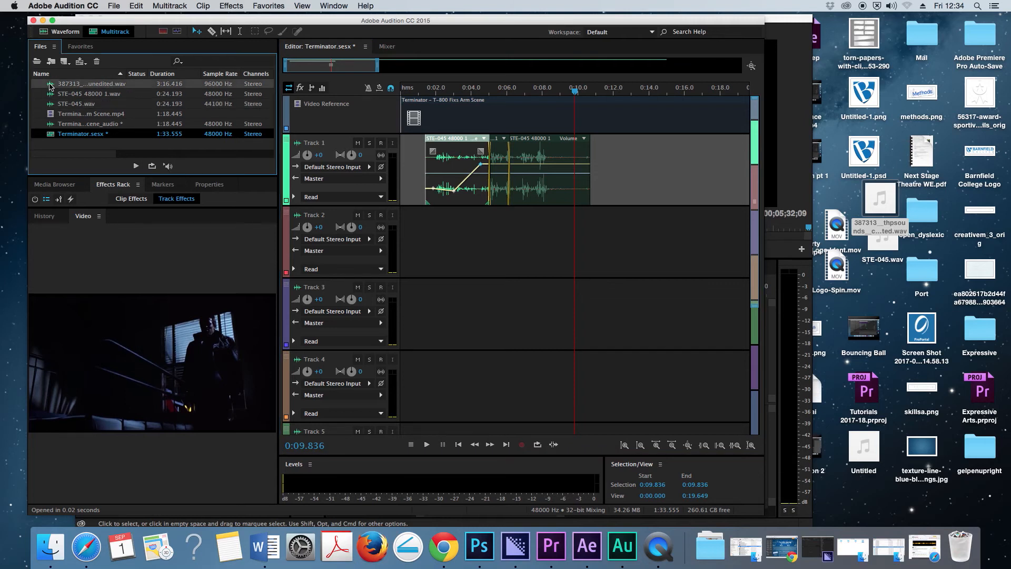
pyautogui.moveTo(50, 87); pyautogui.dragTo(411, 224)
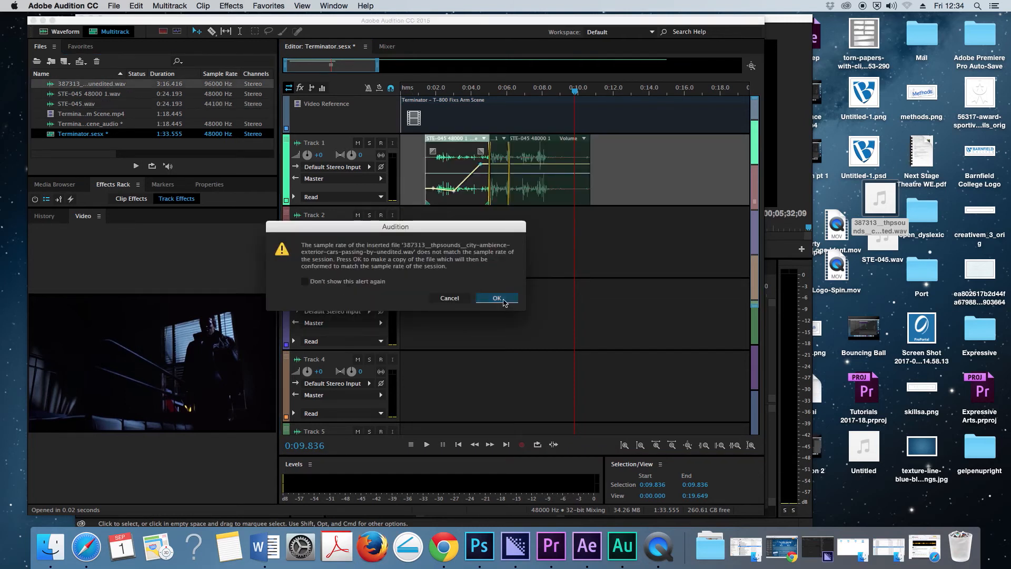
pyautogui.click(504, 299)
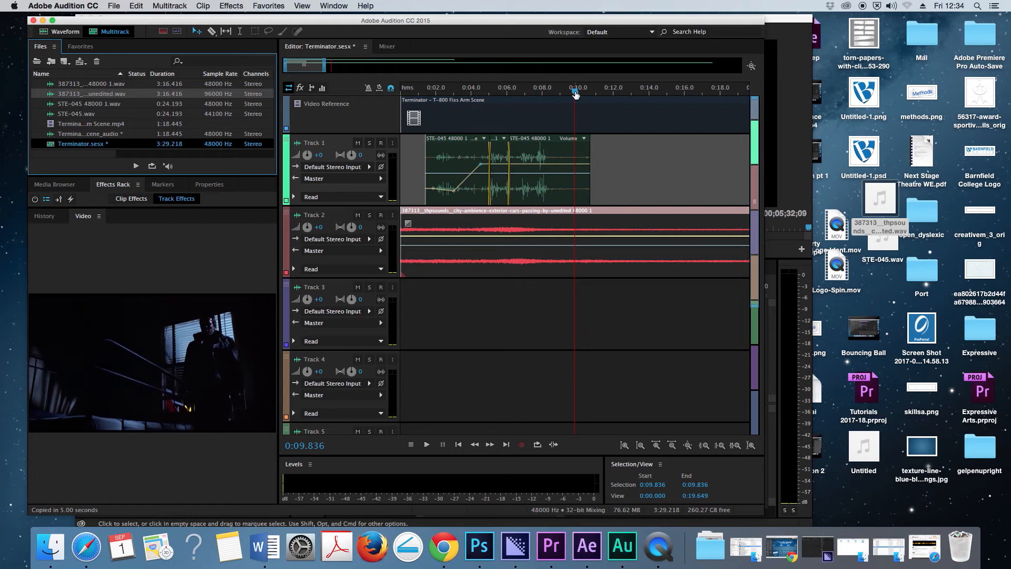
# - Lower the city ambience clip's volume on Track 2 to about -10.6 dB, playing the opening seconds to judge the balance
pyautogui.moveTo(575, 92); pyautogui.dragTo(401, 95)
pyautogui.press('space')
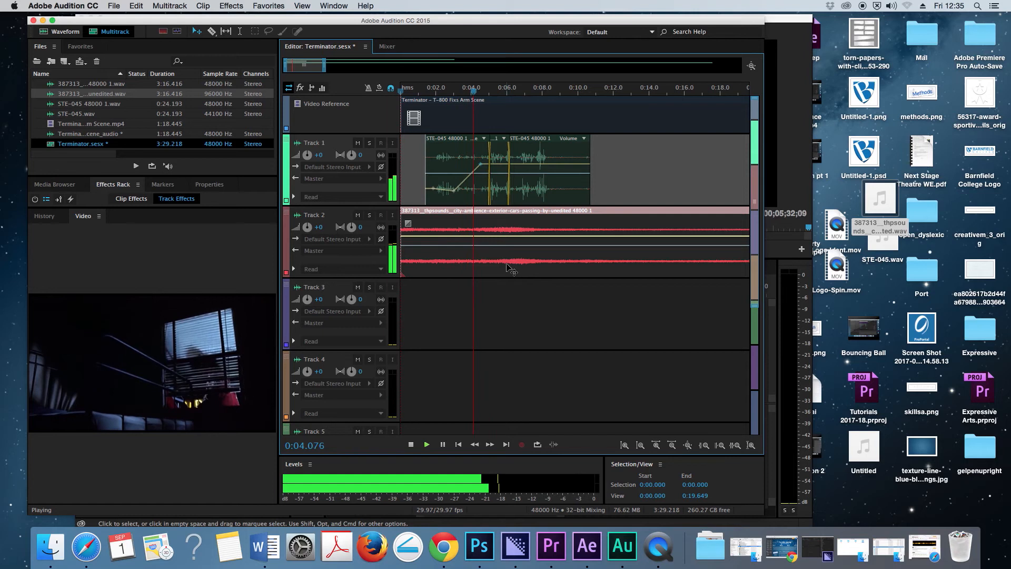
pyautogui.press('space')
pyautogui.moveTo(483, 238); pyautogui.dragTo(484, 249)
pyautogui.press('Home')
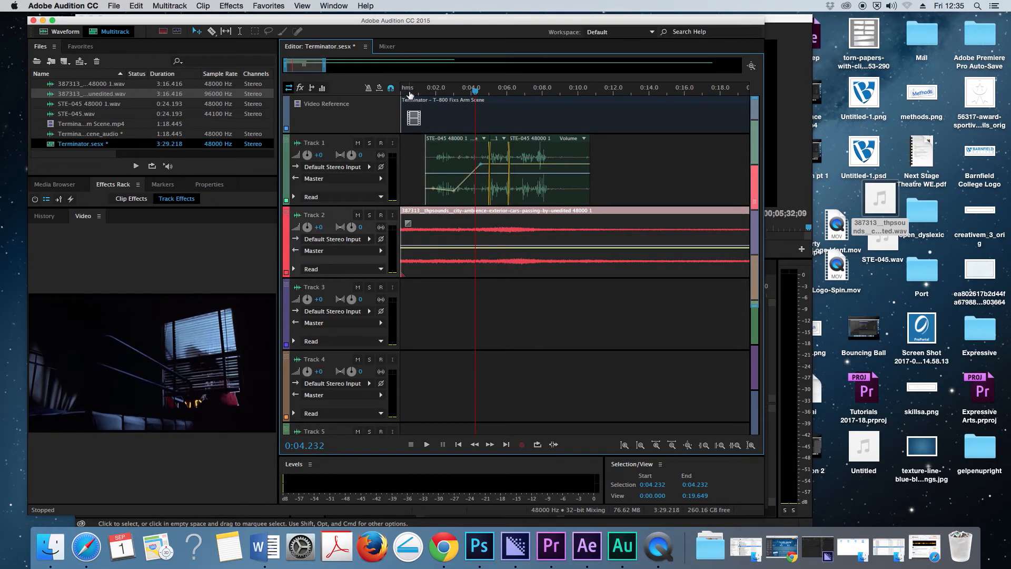
pyautogui.press('space')
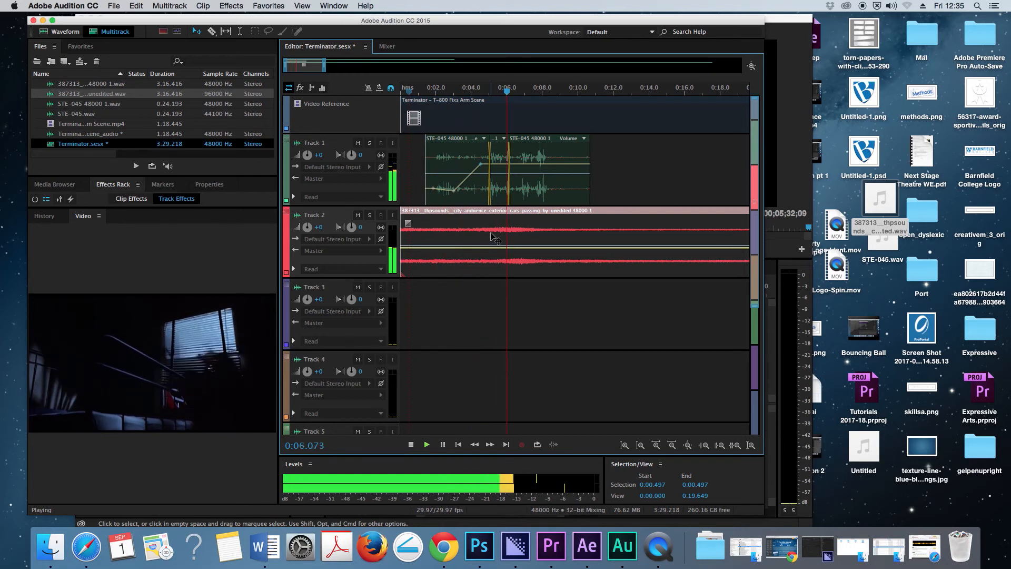
pyautogui.press('space')
pyautogui.moveTo(488, 250); pyautogui.dragTo(489, 257)
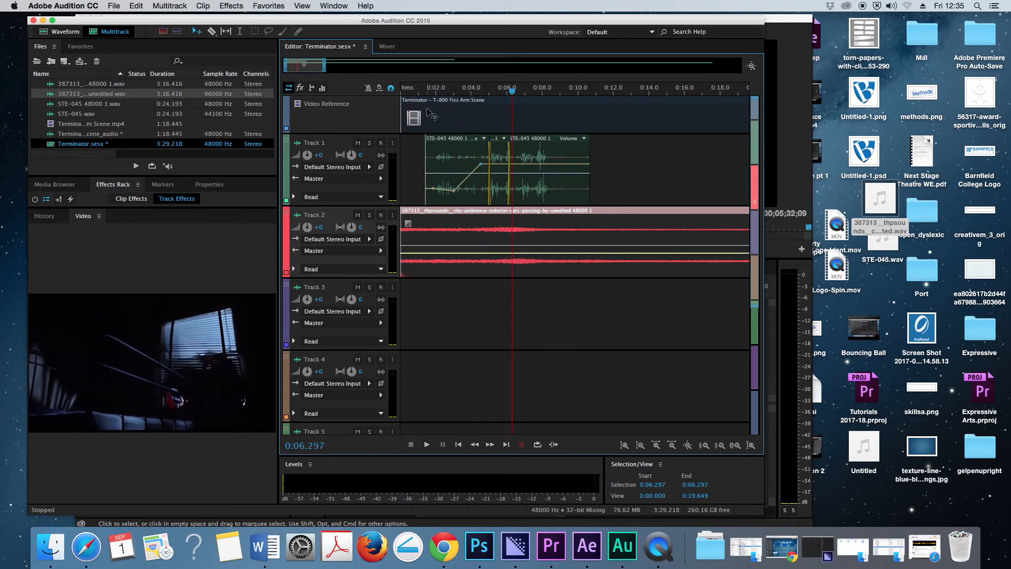
# - Play the session from about 1.1 seconds, then add volume keyframes that fade the Track 2 ambience to -20.2 dB after the footsteps clips
pyautogui.click(420, 95)
pyautogui.press('space')
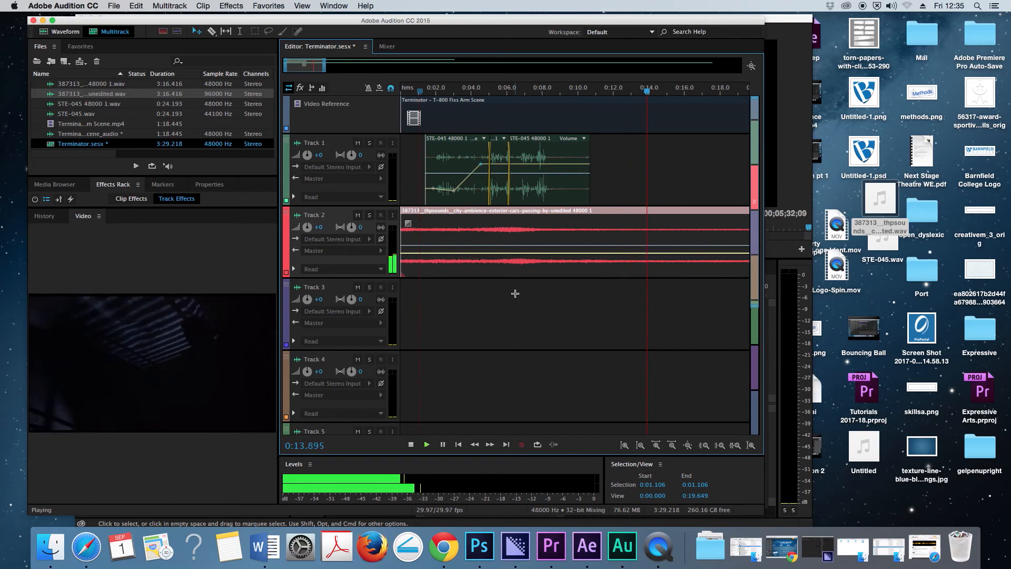
pyautogui.press('space')
pyautogui.click(590, 254)
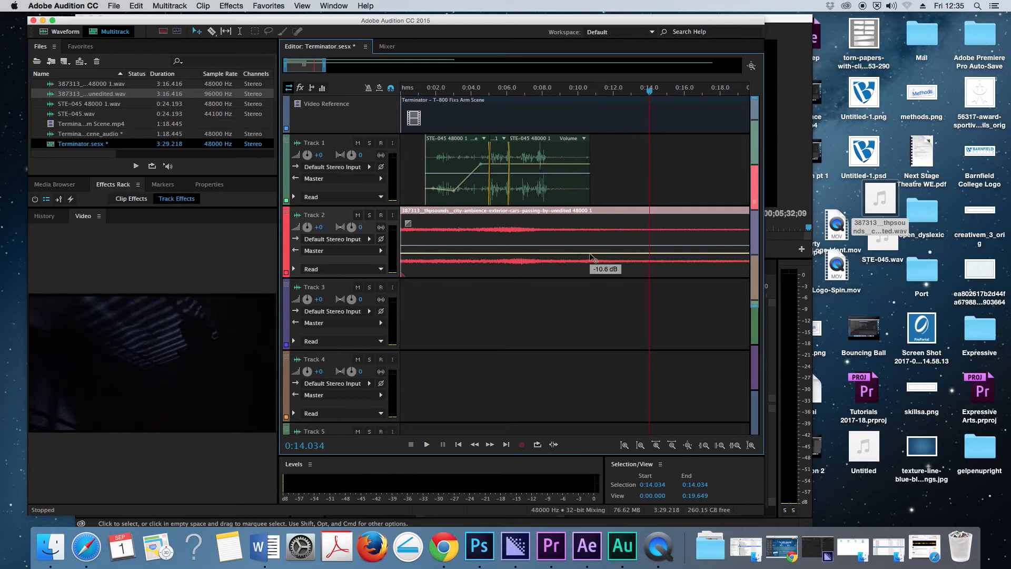
pyautogui.moveTo(661, 254); pyautogui.dragTo(662, 263)
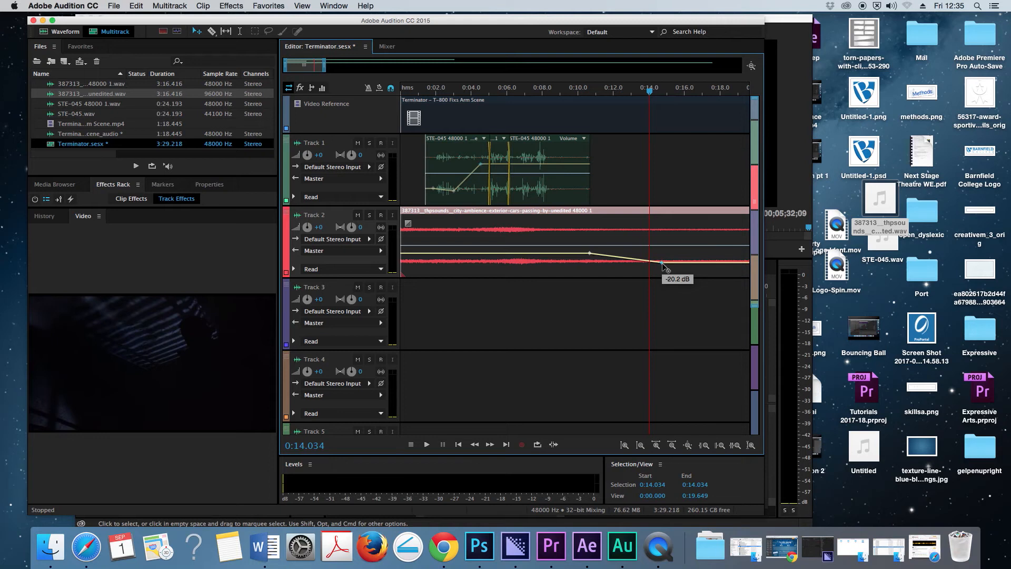
# - Play the session from about 9.9 seconds to check the ambience fade against the video
pyautogui.click(577, 94)
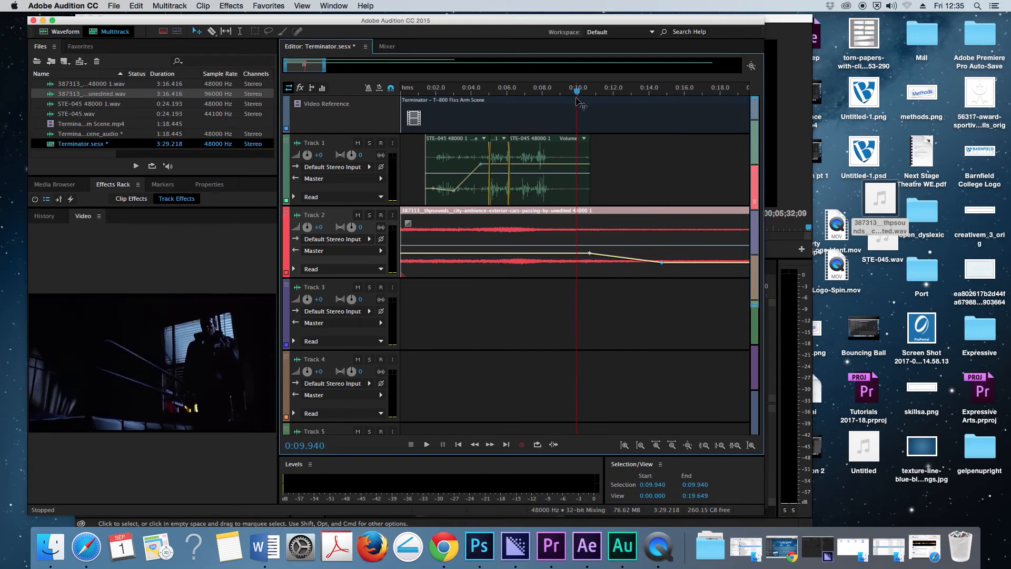
pyautogui.press('space')
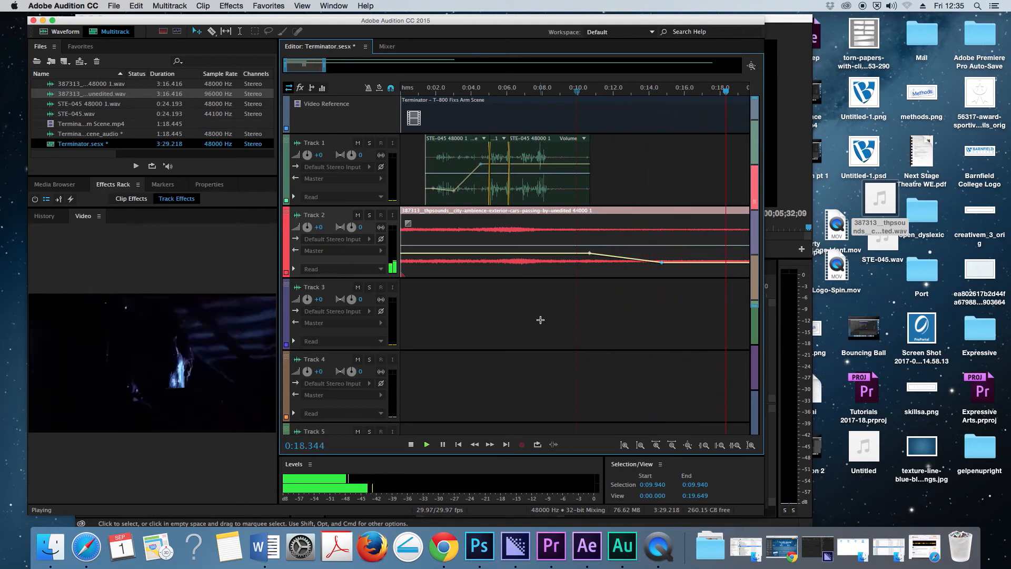
pyautogui.press('space')
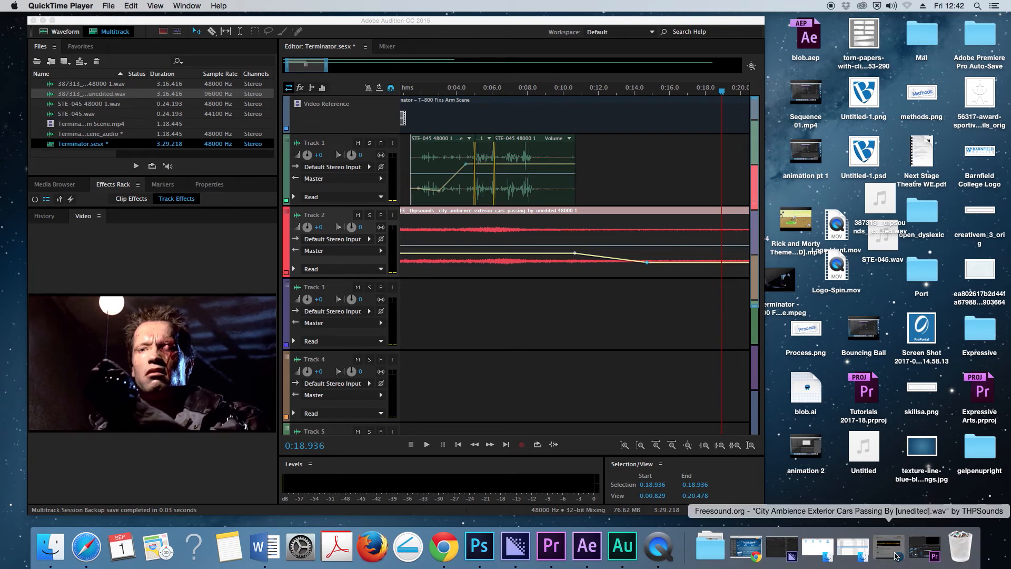
# - Switch to Freesound in Safari, search for "light switch", preview the "Light switch ON / OFF" sound and look through the results
pyautogui.click(889, 546)
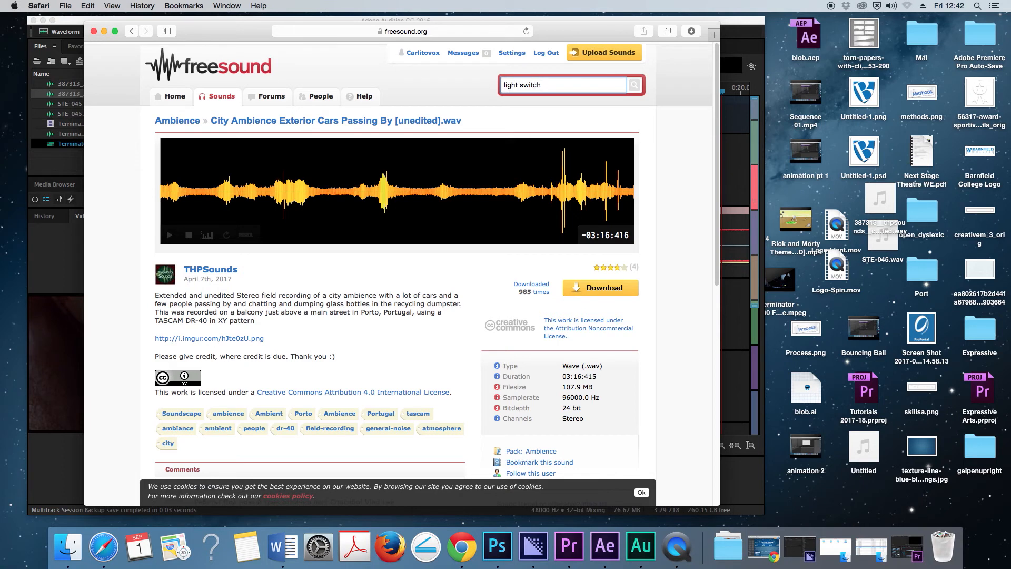
pyautogui.press('Return')
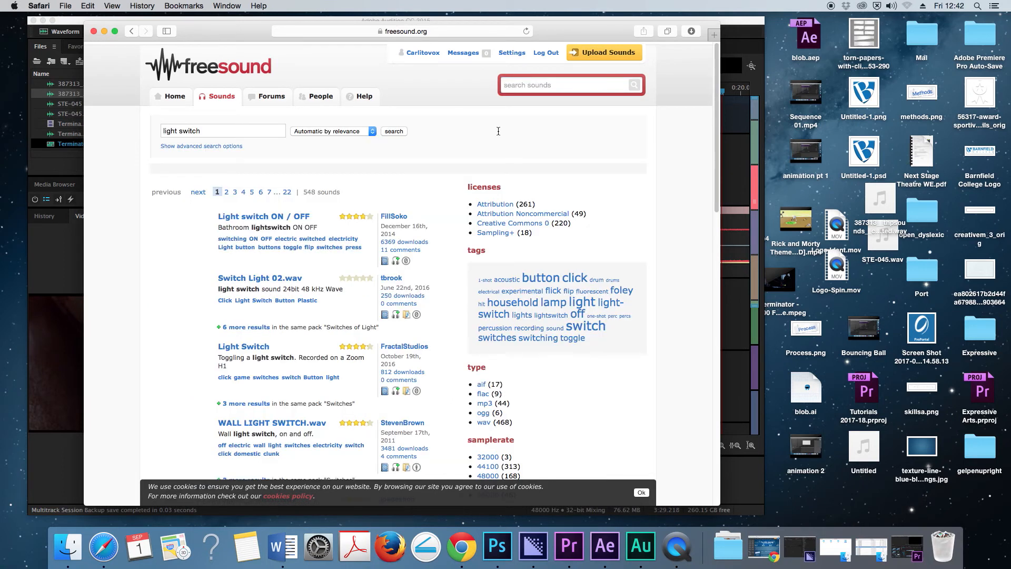
pyautogui.click(154, 248)
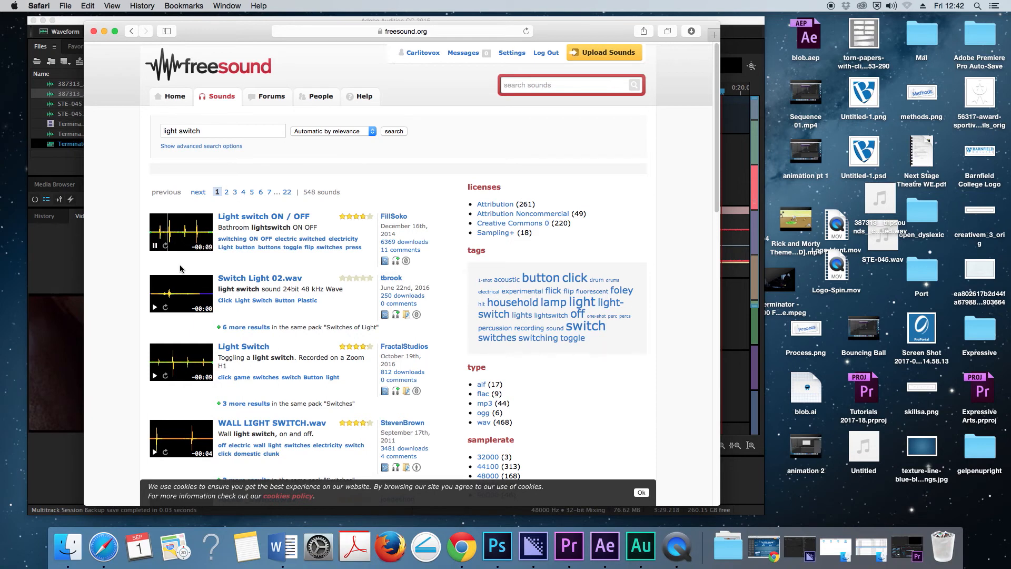
pyautogui.click(155, 246)
pyautogui.scroll(-3, 237, 393)
pyautogui.scroll(-6, 260, 386)
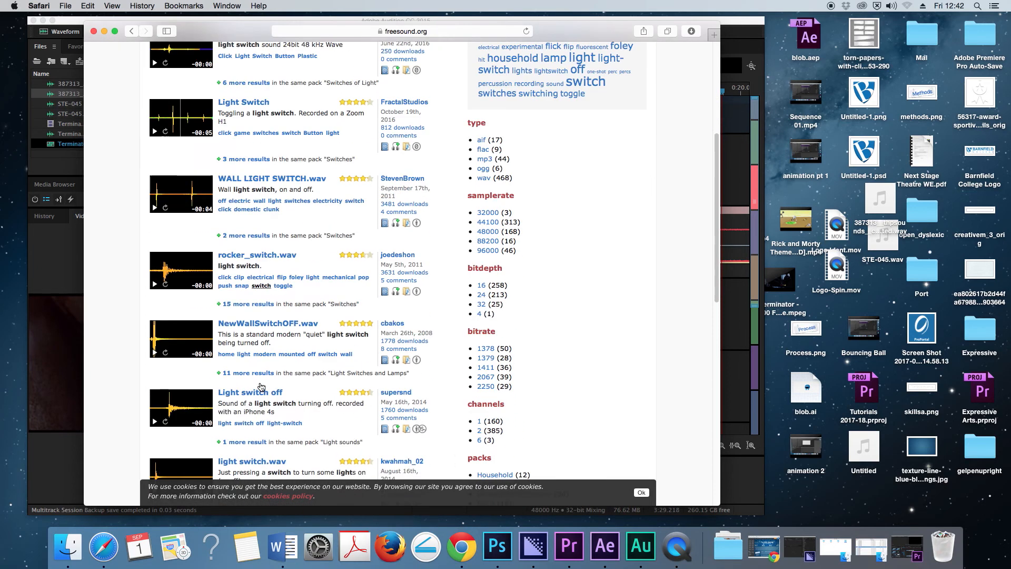
pyautogui.scroll(10, 261, 386)
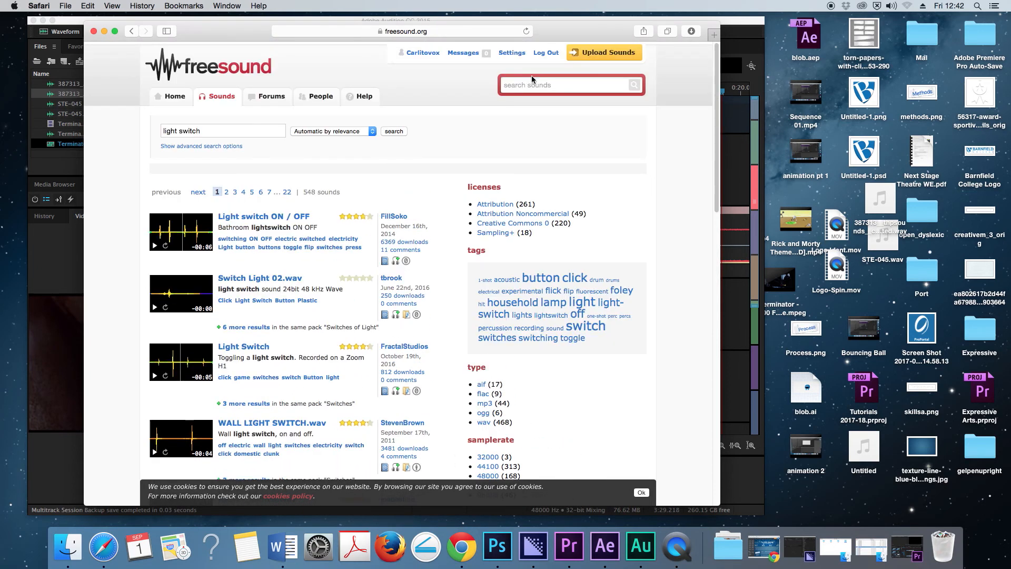
# - Try the Freesound search "light switch hanging", then change the query to "light switch old"
pyautogui.click(215, 129)
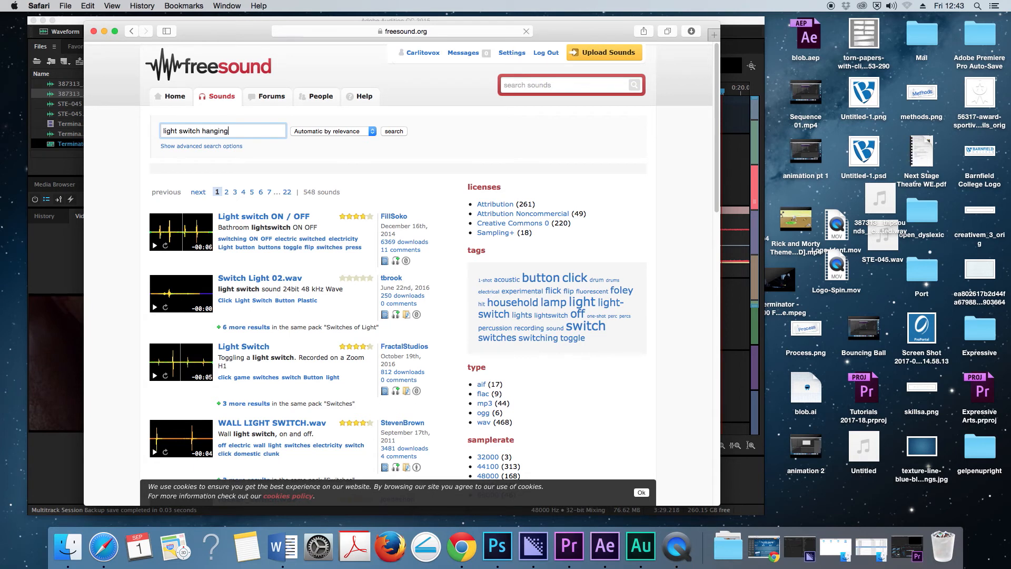
pyautogui.moveTo(233, 131); pyautogui.dragTo(210, 132)
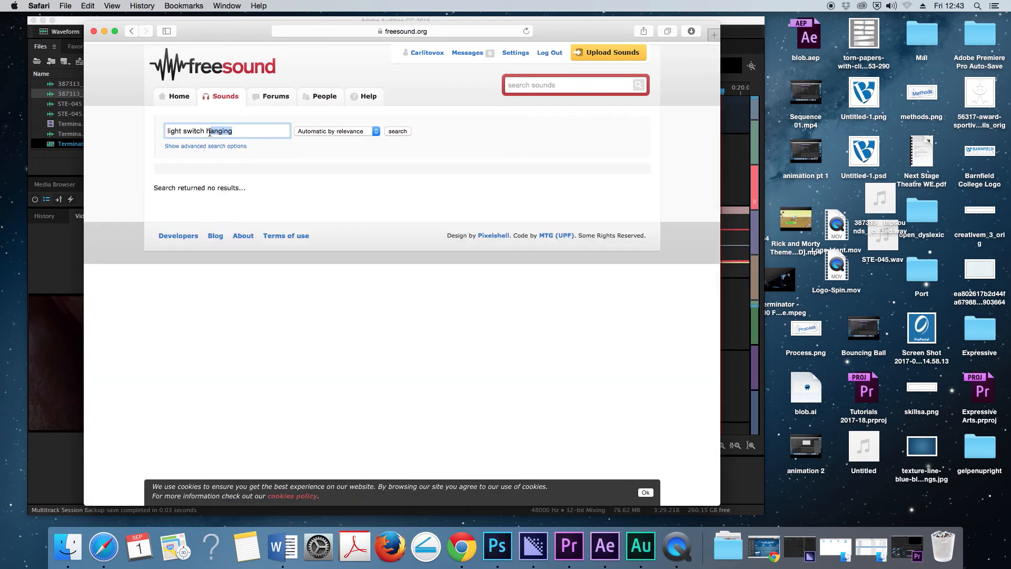
pyautogui.press('BackSpace')
pyautogui.write('old')
pyautogui.press('Return')
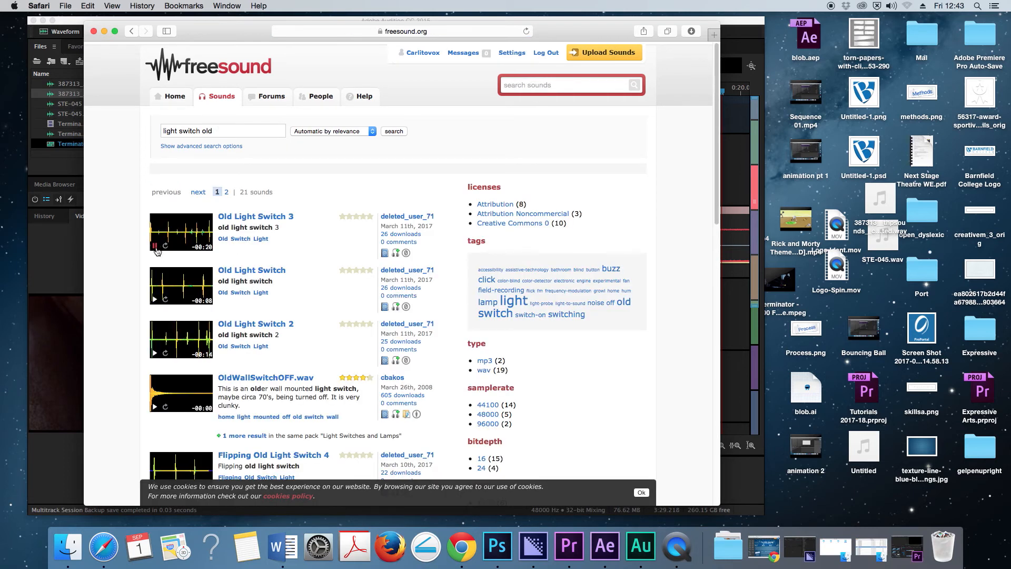
# - Stop the "Old Light Switch 3" preview, look through the results and open the page of "Light_Switch_01.mp3"
pyautogui.click(155, 246)
pyautogui.scroll(-10, 273, 269)
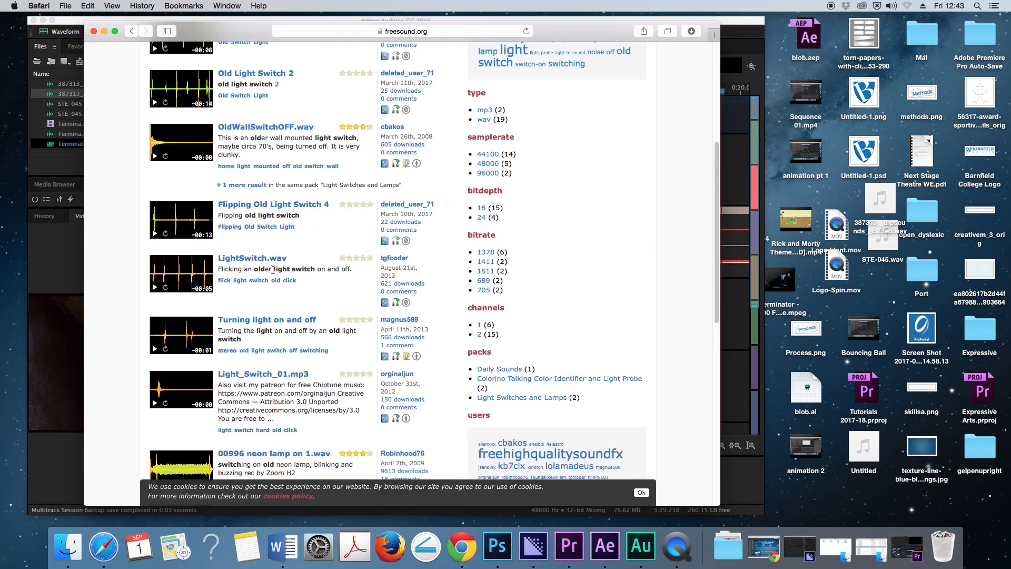
pyautogui.scroll(-3, 273, 270)
pyautogui.scroll(-2, 259, 291)
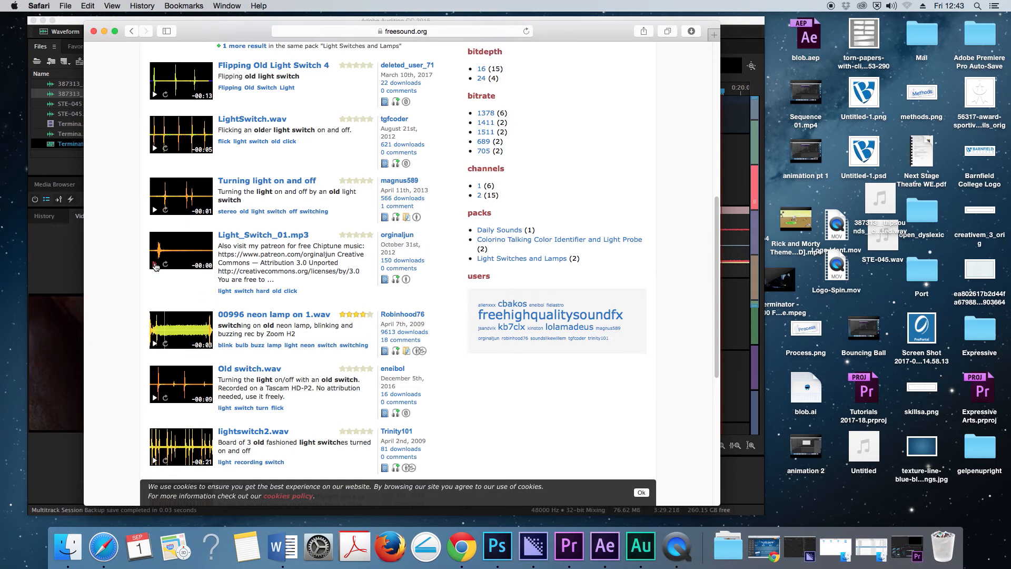
pyautogui.click(271, 237)
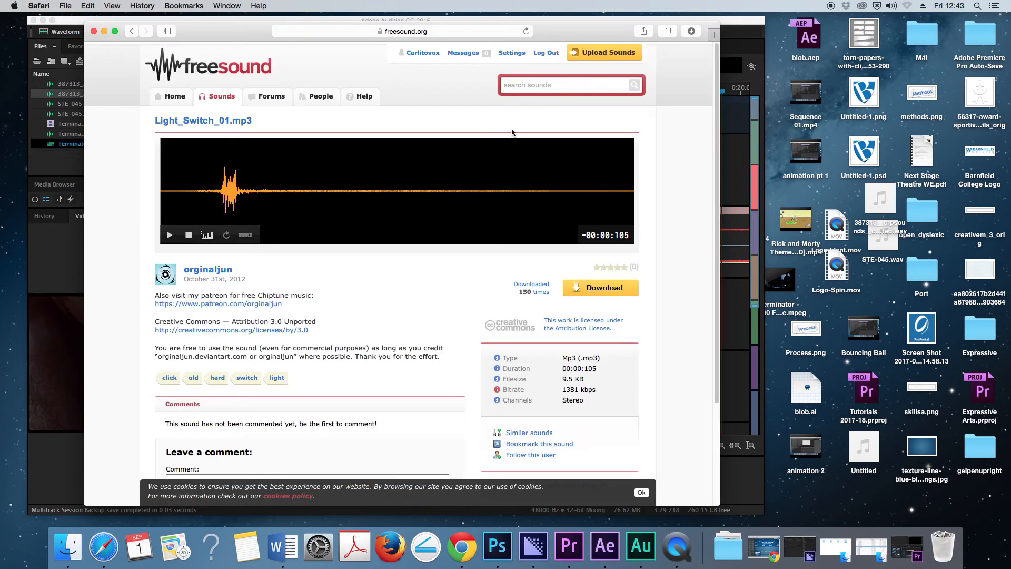
# - Download "Light_Switch_01.mp3" and quit iTunes, which opens with the download
pyautogui.click(609, 290)
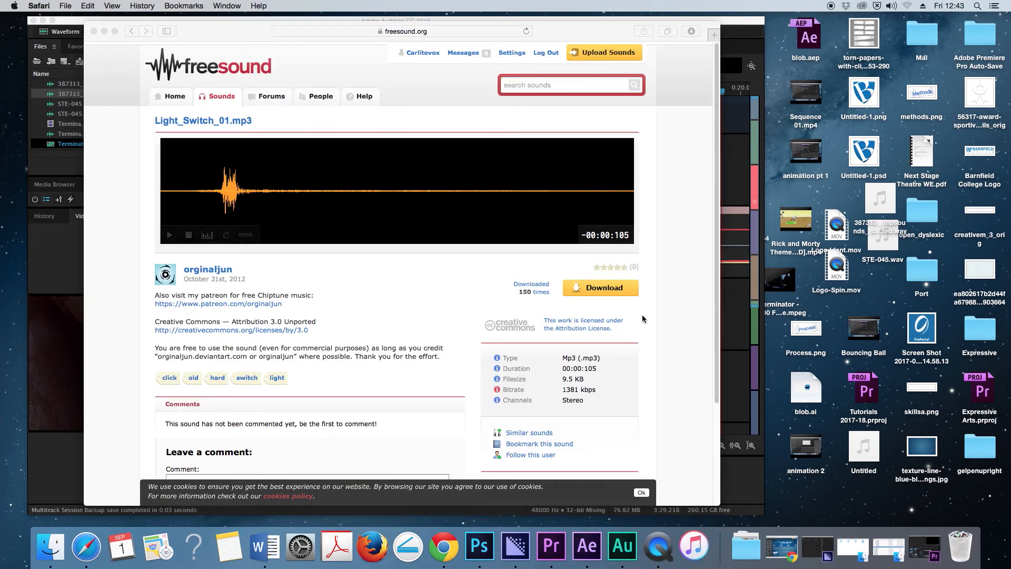
pyautogui.rightClick(697, 540)
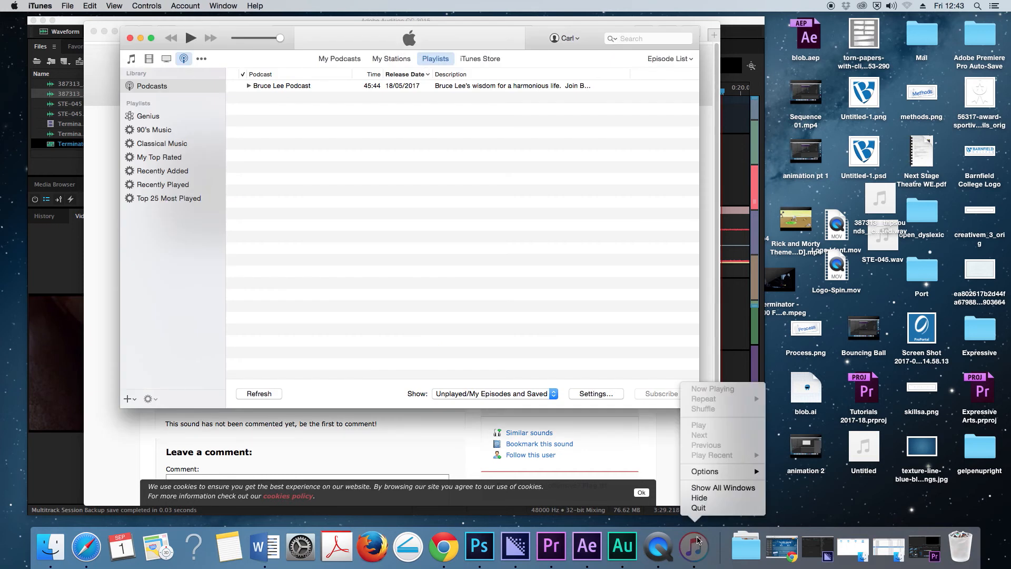
pyautogui.click(699, 507)
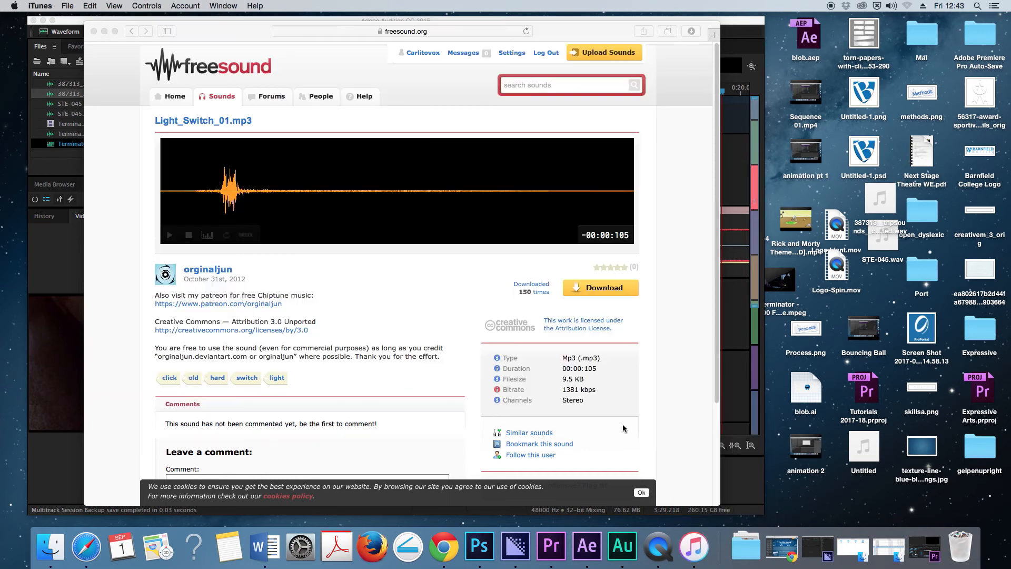
# - Put the downloaded light switch MP3 from Safari's downloads list onto the desktop and minimise the browser window
pyautogui.click(691, 31)
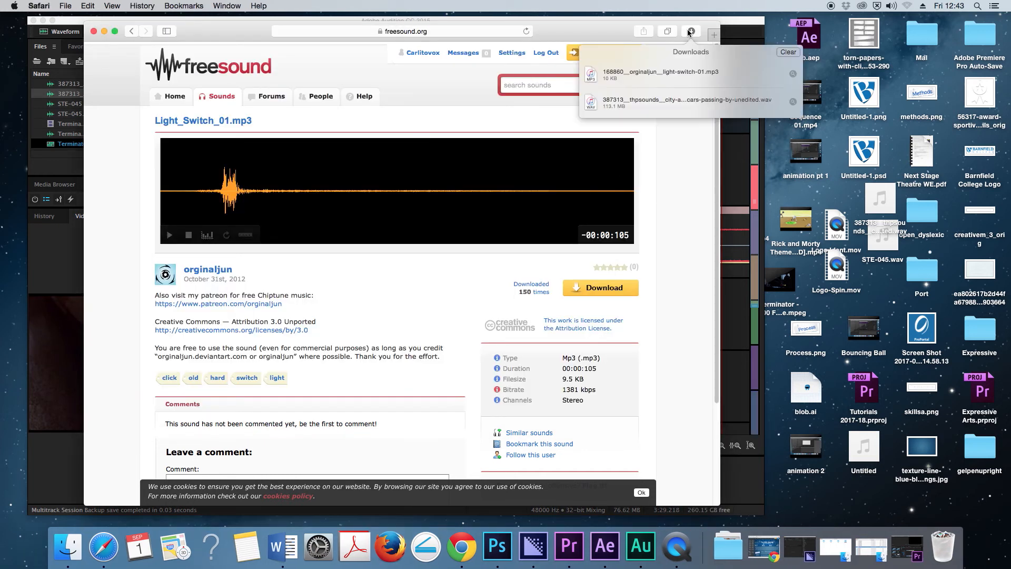
pyautogui.click(549, 35)
pyautogui.click(104, 32)
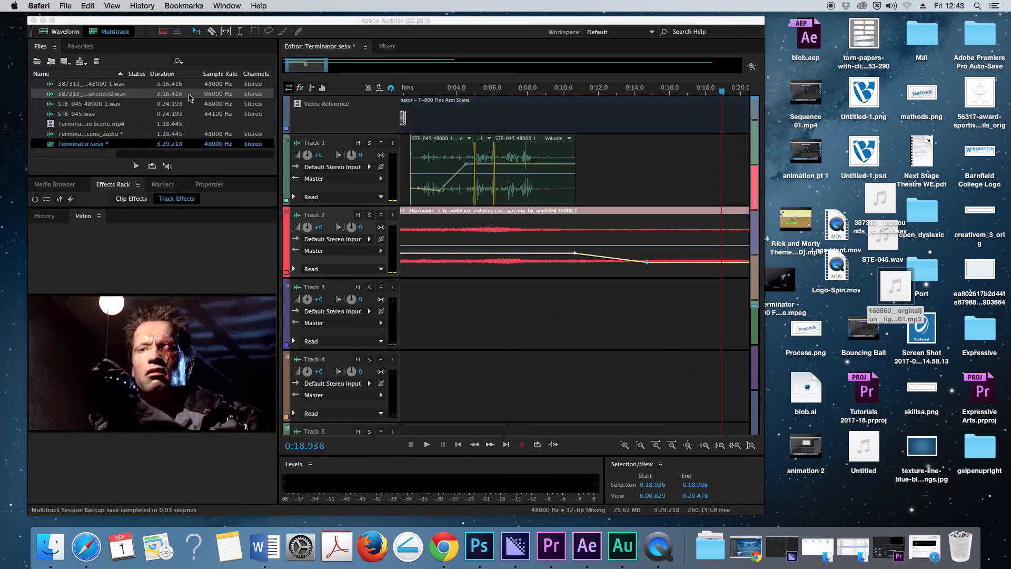
# - Import the light switch MP3 from the desktop into Audition's project files and select it
pyautogui.moveTo(903, 301)
pyautogui.moveTo(854, 278); pyautogui.dragTo(129, 119)
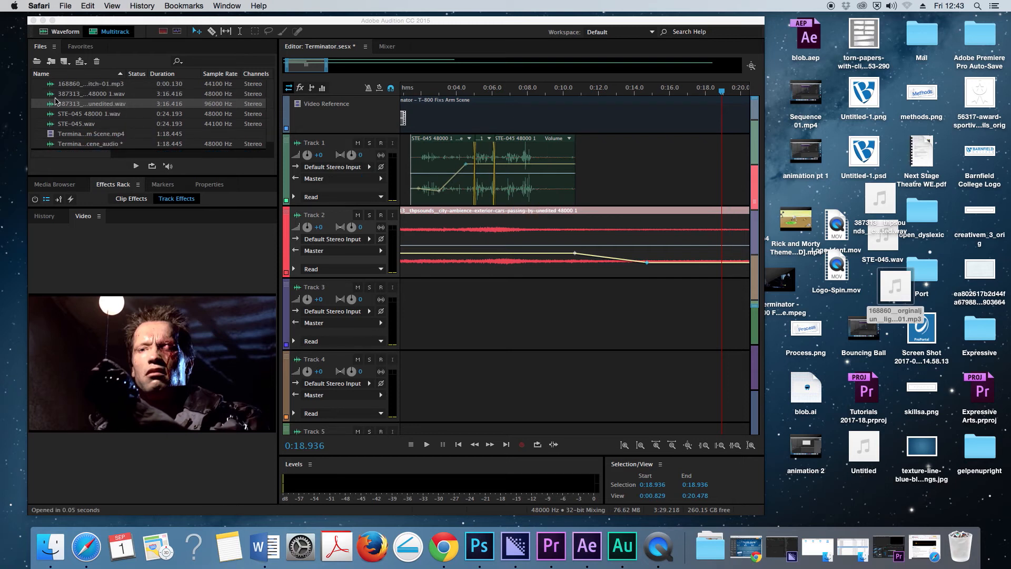
pyautogui.click(51, 84)
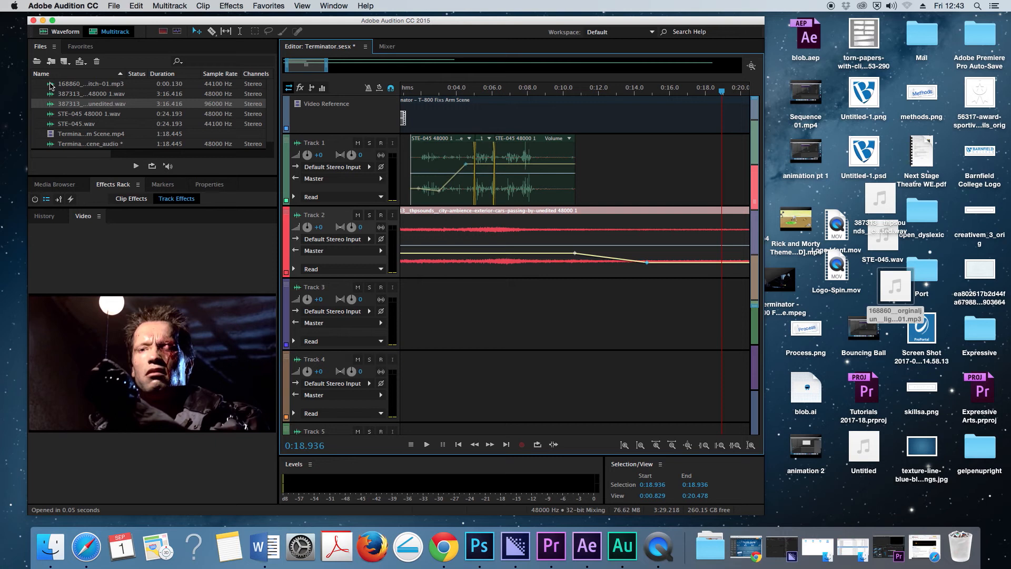
# - Place the light switch MP3 on Track 3, accepting a copy conformed to the session's sample rate
pyautogui.click(51, 86)
pyautogui.moveTo(50, 87); pyautogui.dragTo(647, 352)
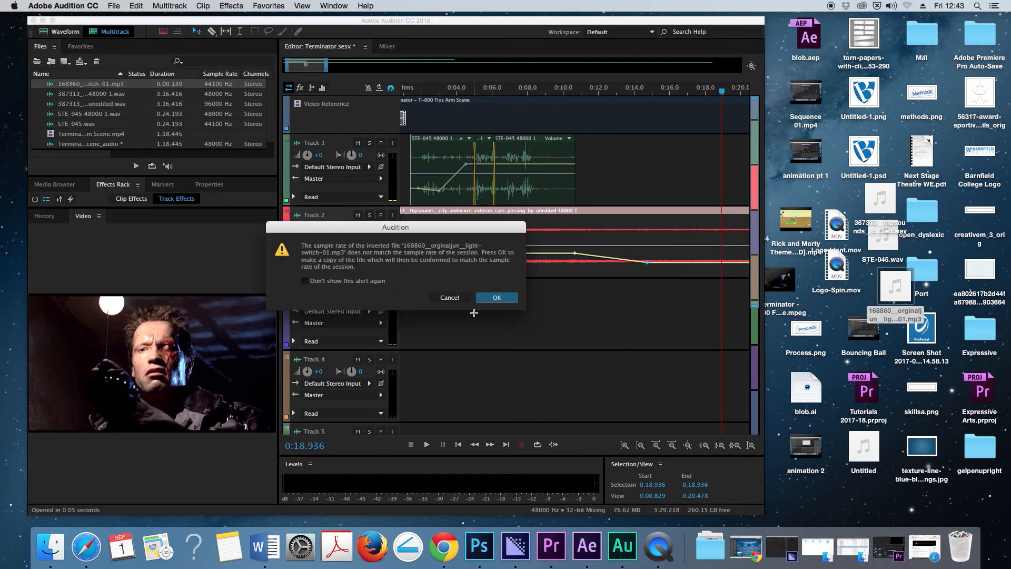
pyautogui.click(493, 298)
# - Play the session from about 0:14.156 to hear the light switch clip on Track 3
pyautogui.click(656, 445)
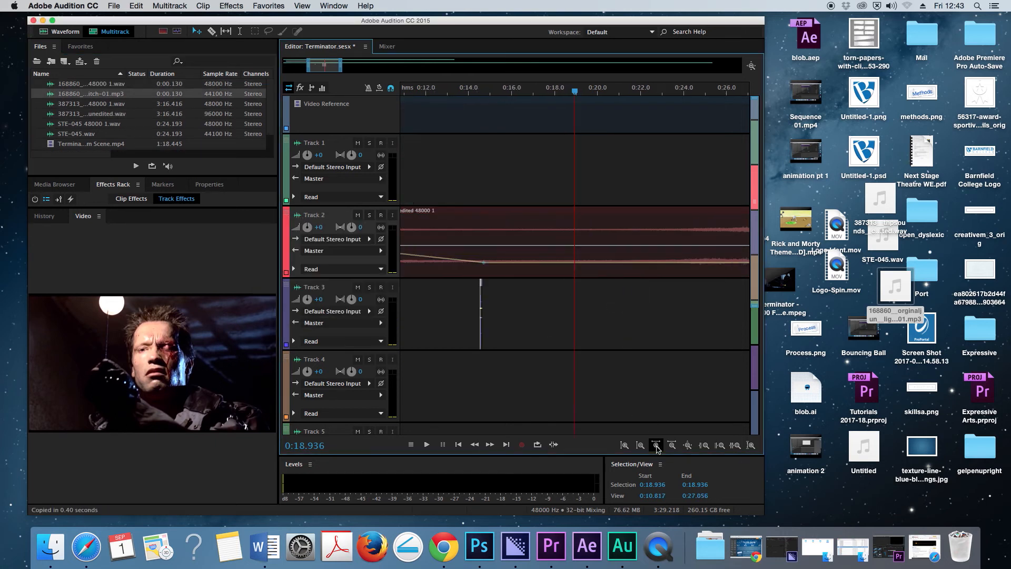
pyautogui.click(656, 445)
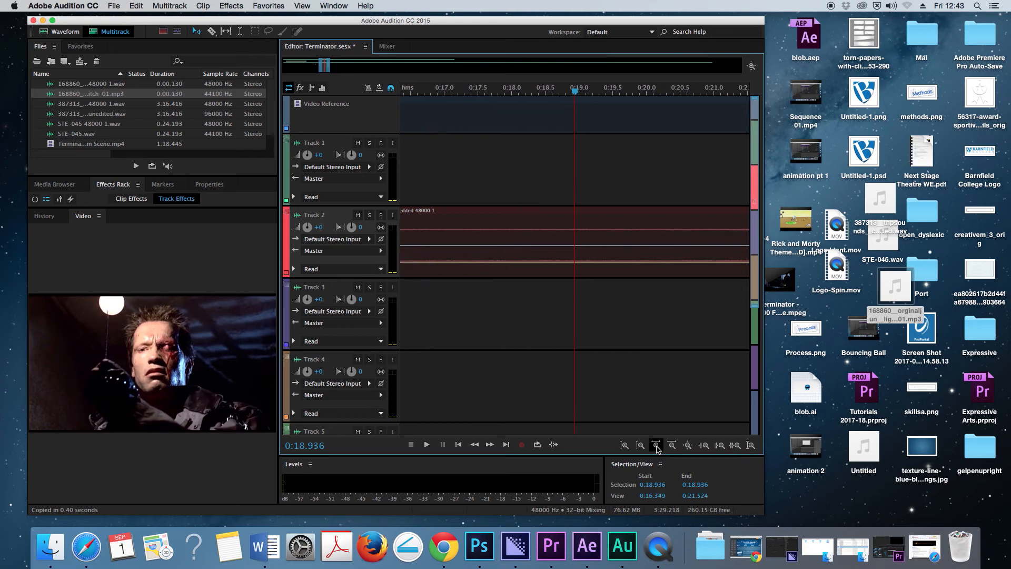
pyautogui.moveTo(575, 95); pyautogui.dragTo(457, 115)
pyautogui.press('space')
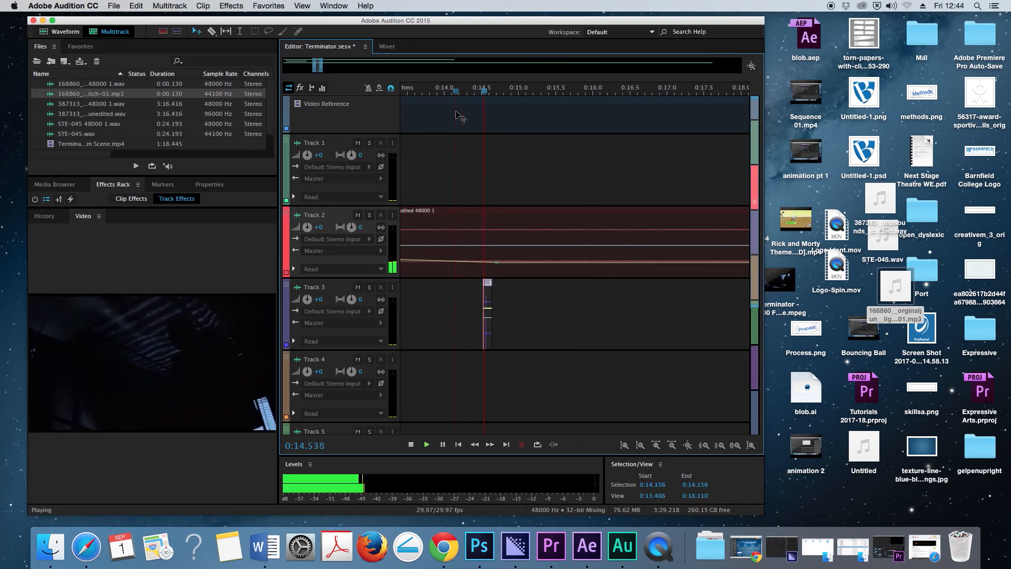
pyautogui.press('space')
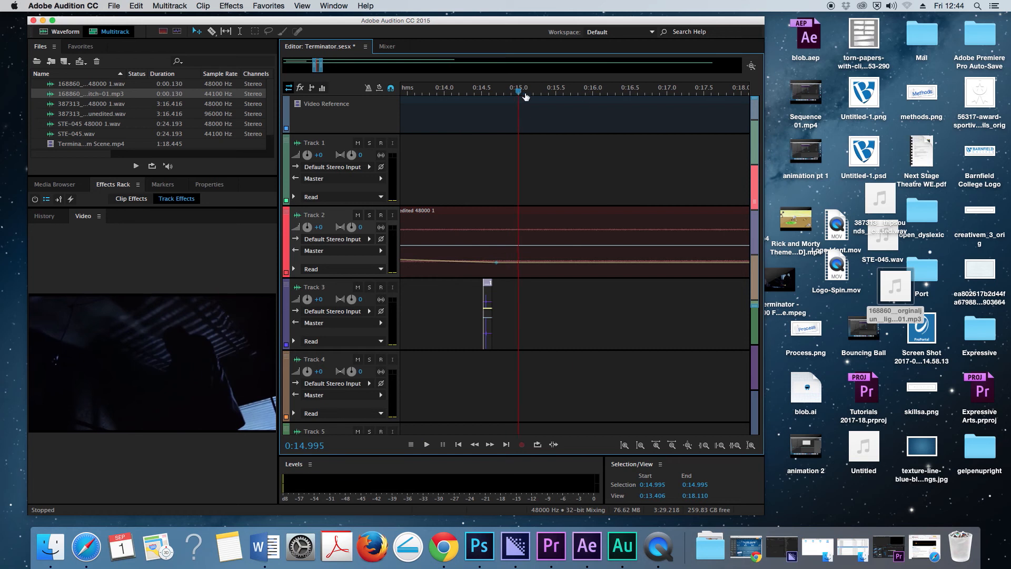
# - Find the moment the lamp lights up in the video and align the light switch clip's click with 0:18.404
pyautogui.moveTo(518, 91); pyautogui.dragTo(711, 107)
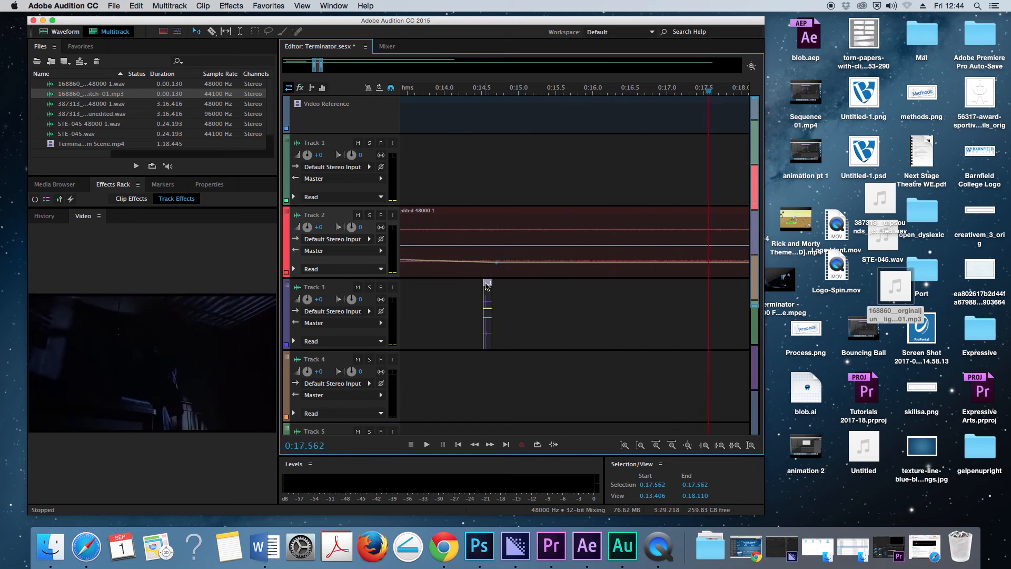
pyautogui.moveTo(487, 285); pyautogui.dragTo(570, 295)
pyautogui.moveTo(525, 95); pyautogui.dragTo(453, 105)
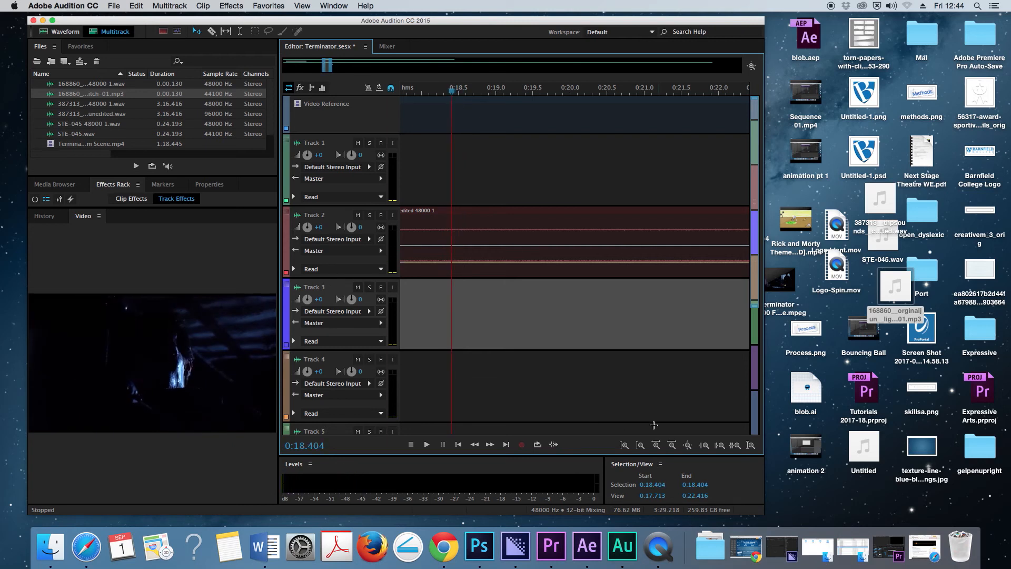
pyautogui.click(672, 445)
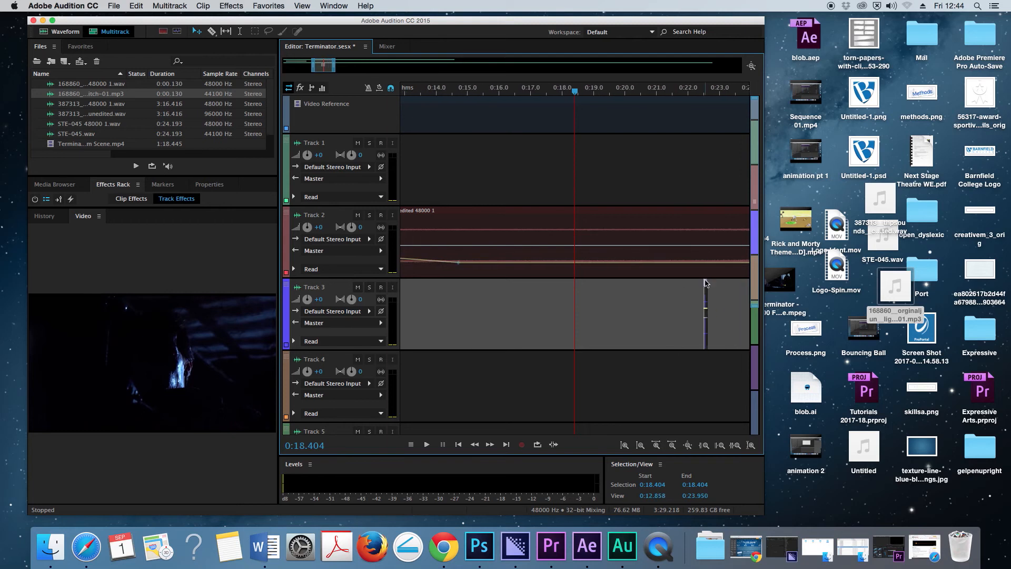
pyautogui.moveTo(706, 286); pyautogui.dragTo(578, 292)
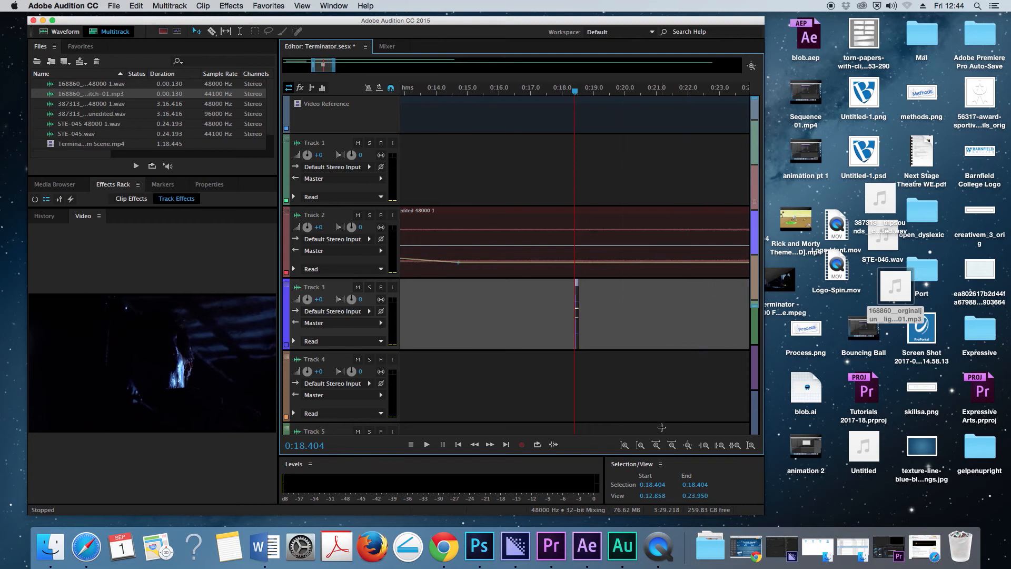
pyautogui.click(657, 445)
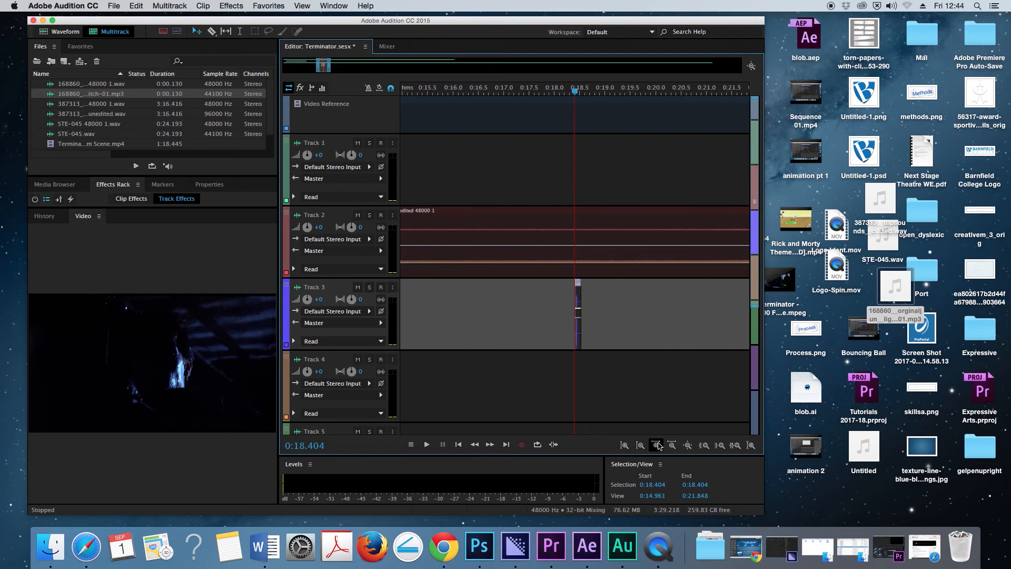
pyautogui.click(658, 443)
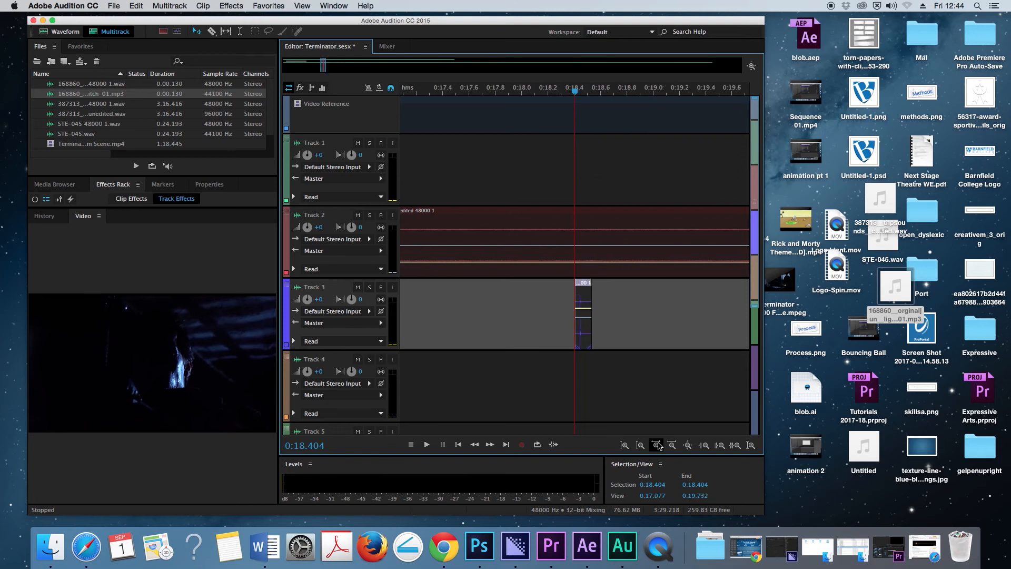
pyautogui.click(657, 445)
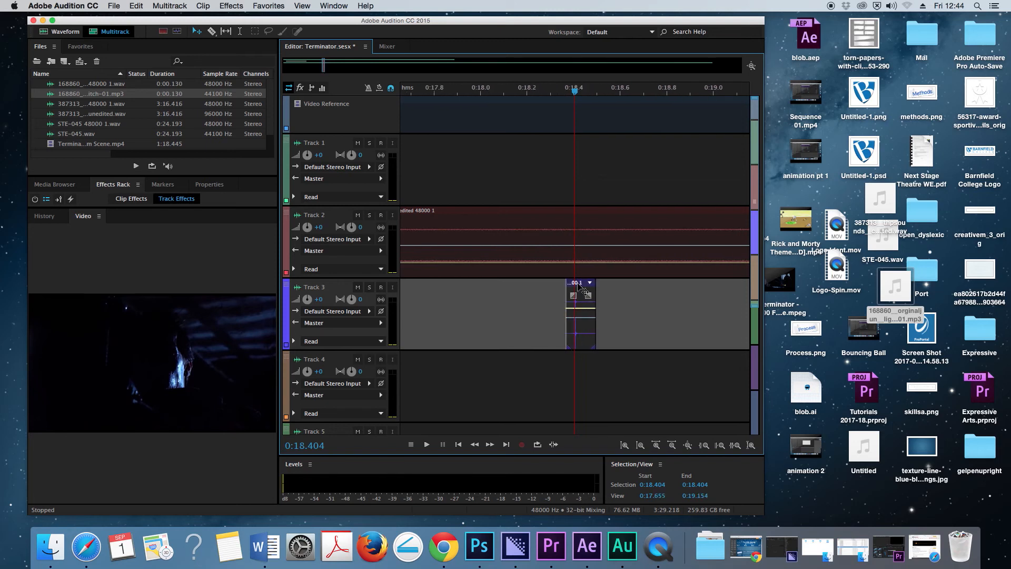
# - Play the light switch clip against the video from 0:18.327 and again from 0:18.064 to check its timing
pyautogui.click(556, 92)
pyautogui.press('space')
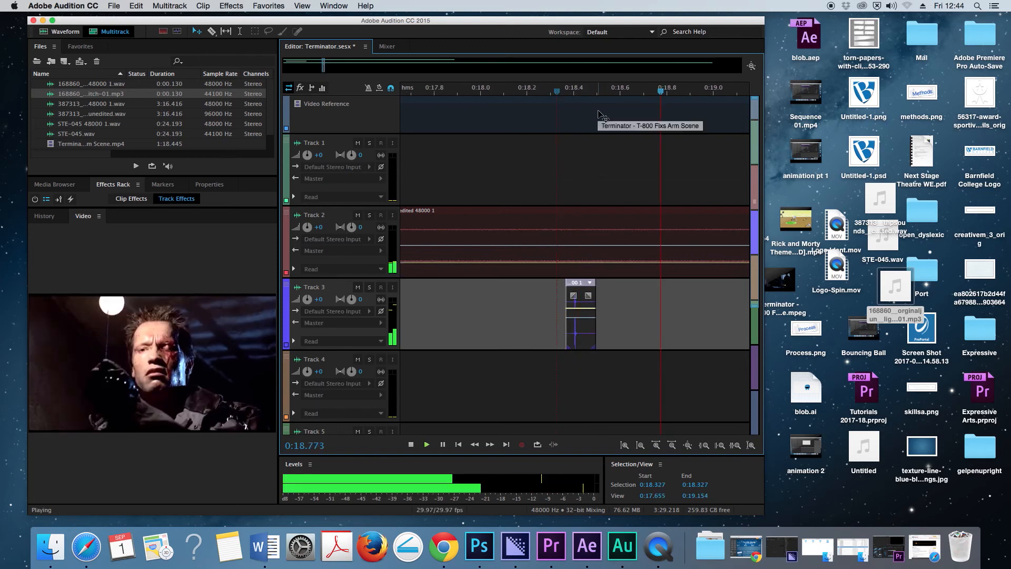
pyautogui.press('space')
pyautogui.click(495, 92)
pyautogui.press('space')
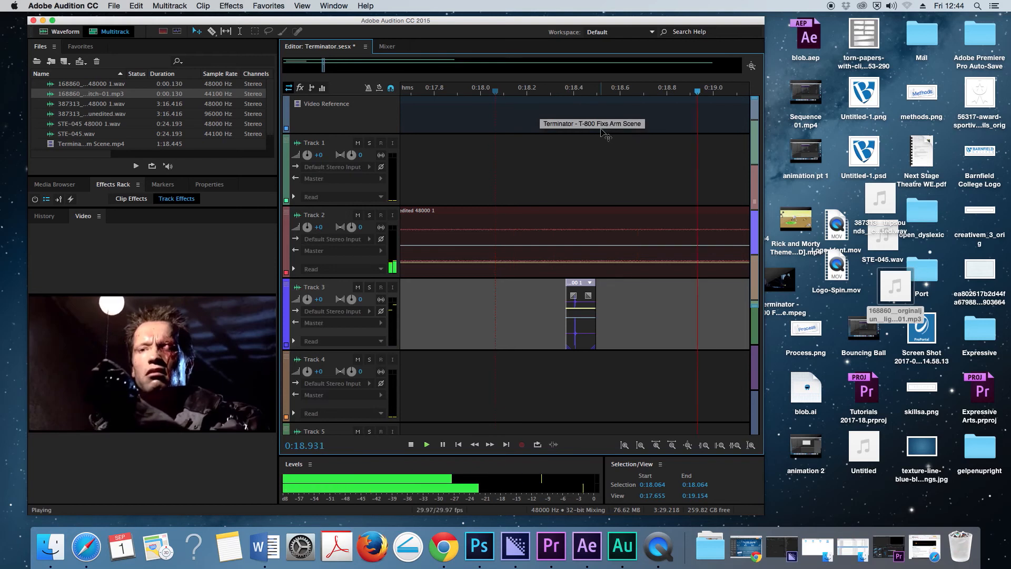
pyautogui.press('space')
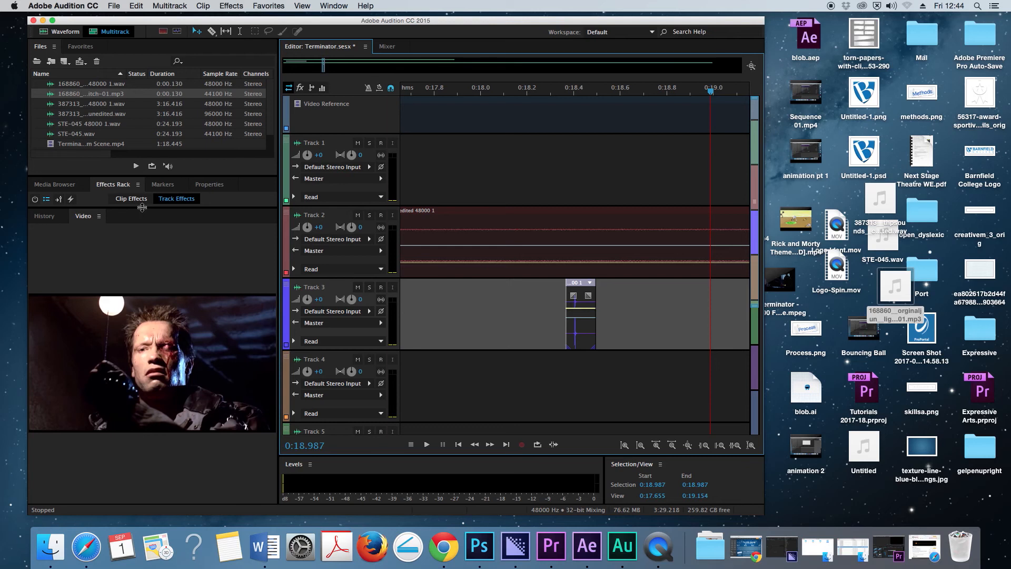
# - Enlarge the Effects Rack and show the clip effects of the light switch clip on Track 3
pyautogui.moveTo(142, 209); pyautogui.dragTo(134, 404)
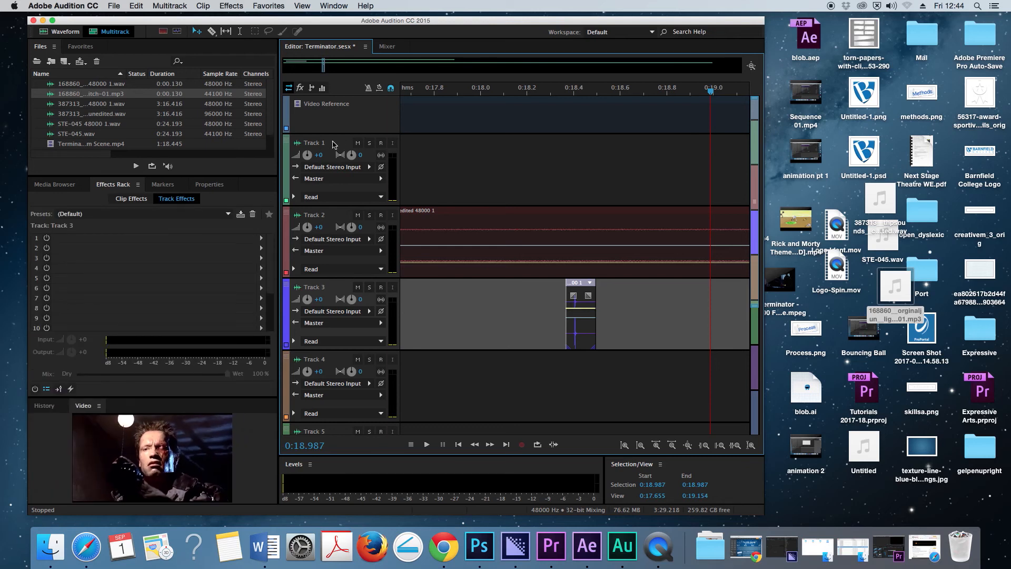
pyautogui.click(333, 144)
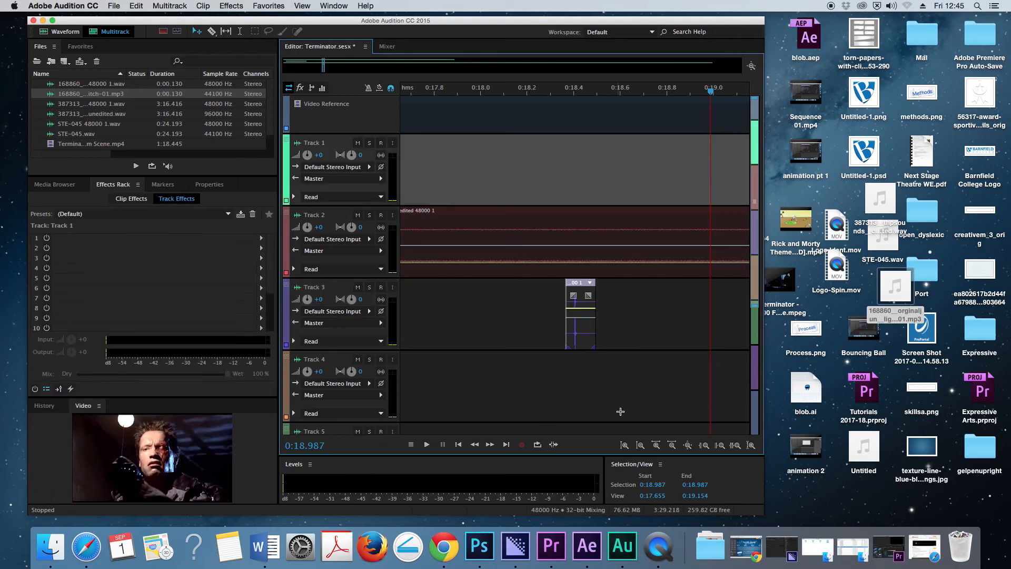
pyautogui.click(672, 445)
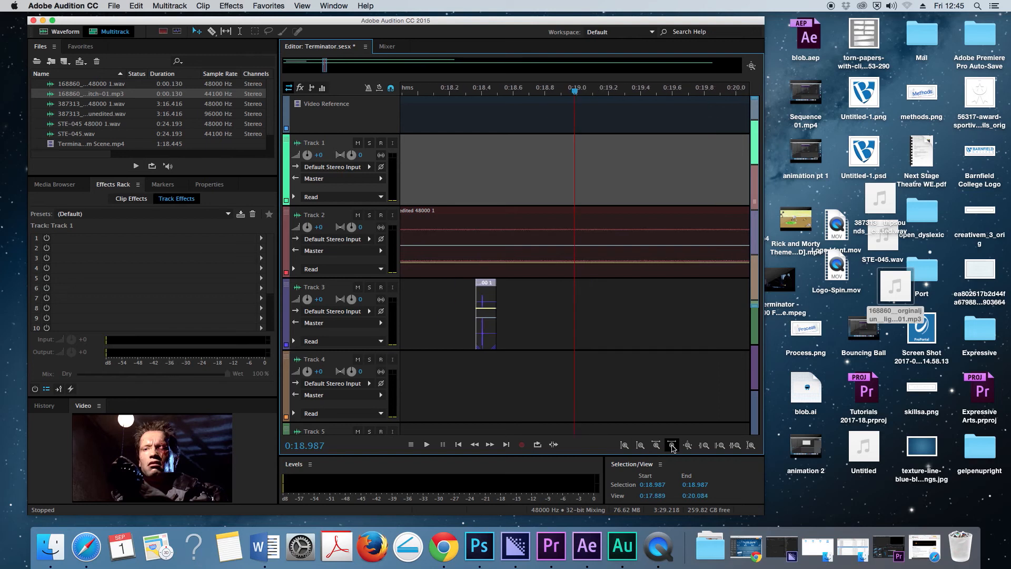
pyautogui.click(672, 446)
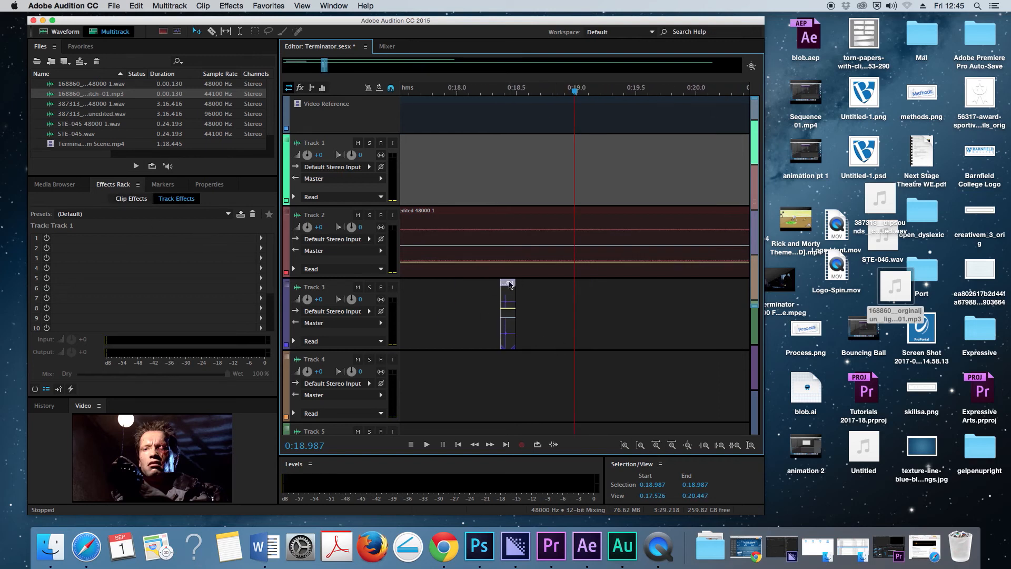
pyautogui.click(509, 284)
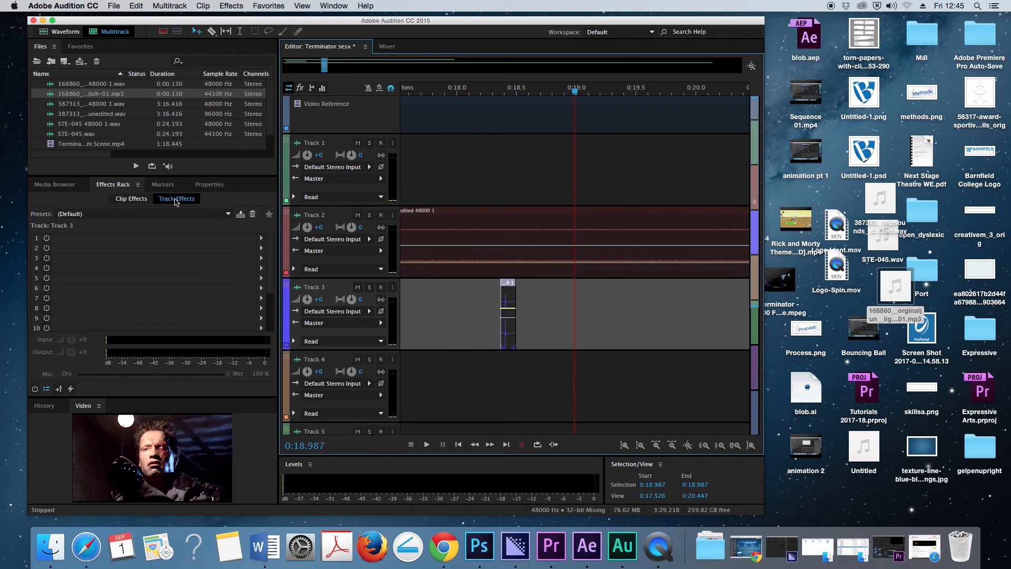
pyautogui.click(131, 198)
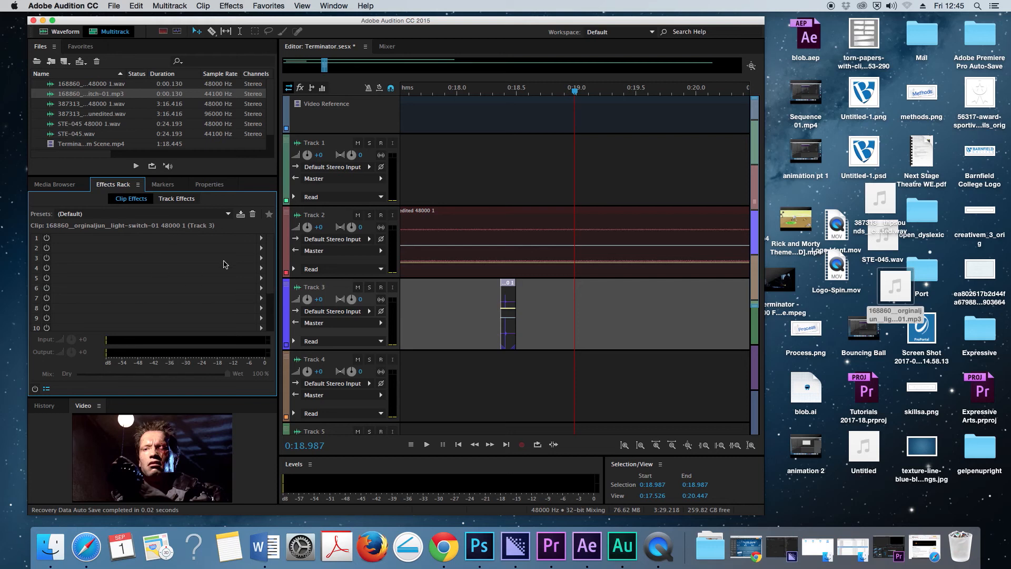
# - Add an Echo effect to the first effect slot of the light switch clip
pyautogui.click(261, 238)
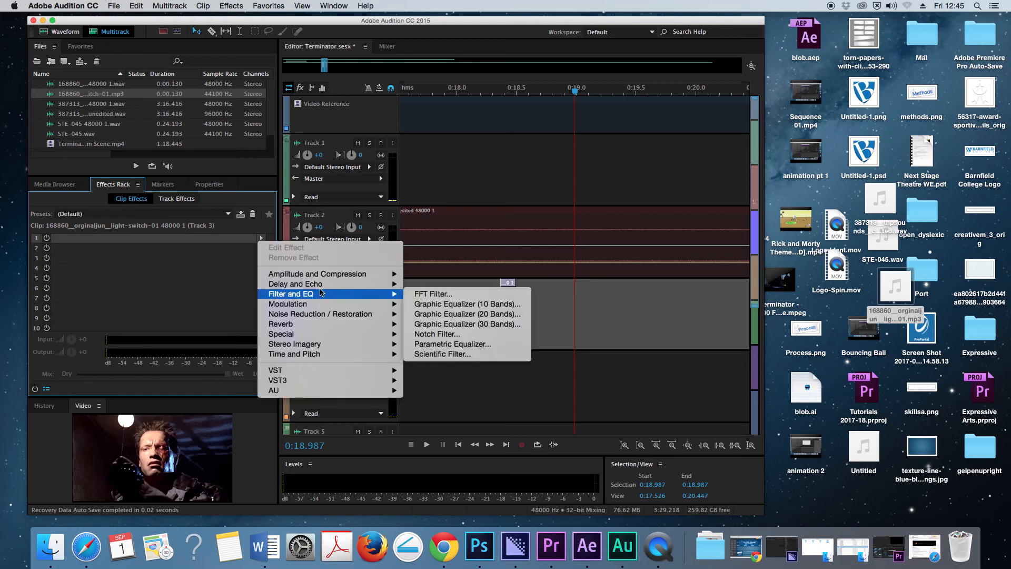
pyautogui.moveTo(318, 357)
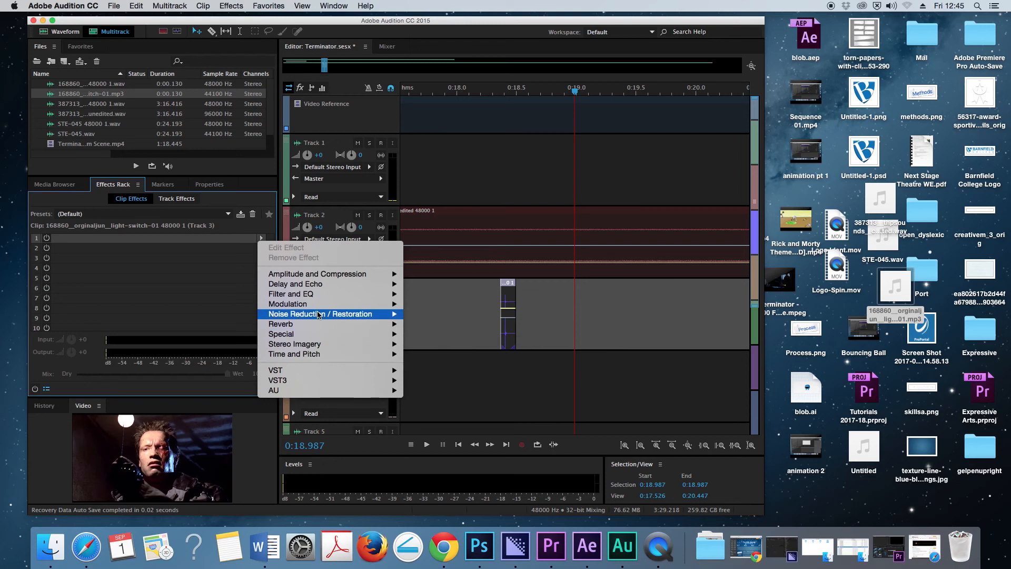
pyautogui.moveTo(321, 293)
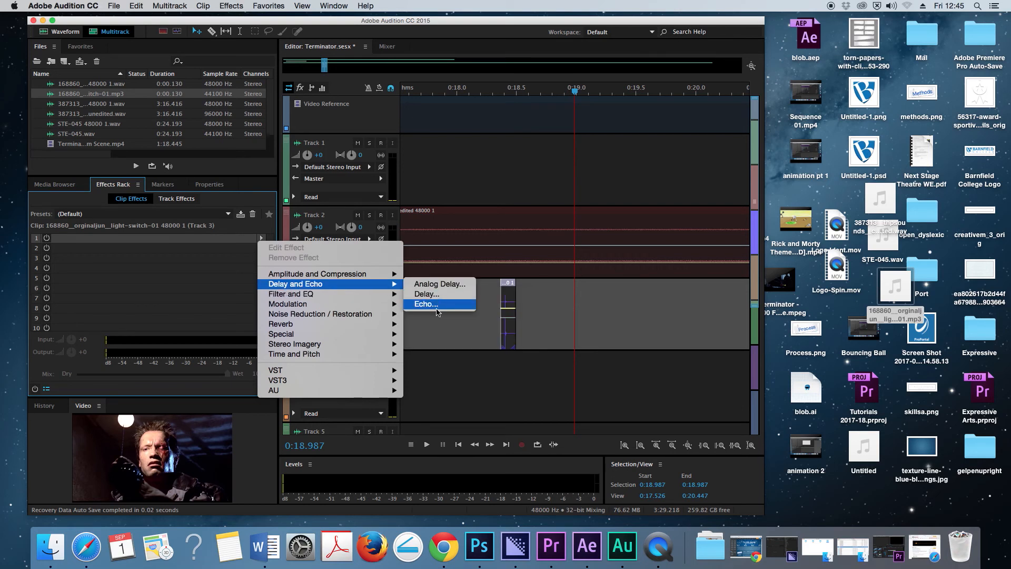
pyautogui.click(427, 304)
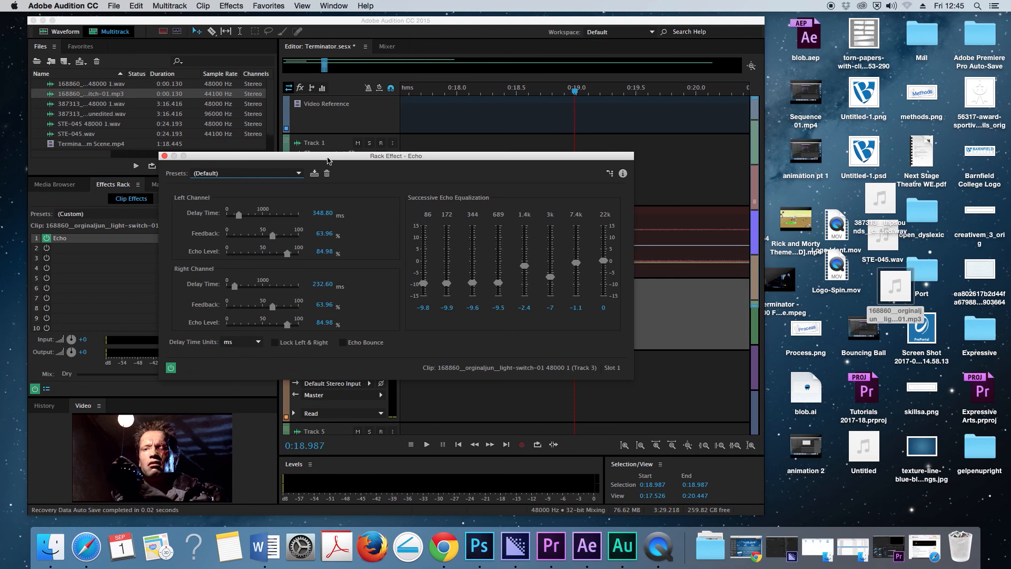
# - Uncover the timeline and play the light switch clip with the default echo settings
pyautogui.moveTo(328, 160); pyautogui.dragTo(391, 377)
pyautogui.press('space')
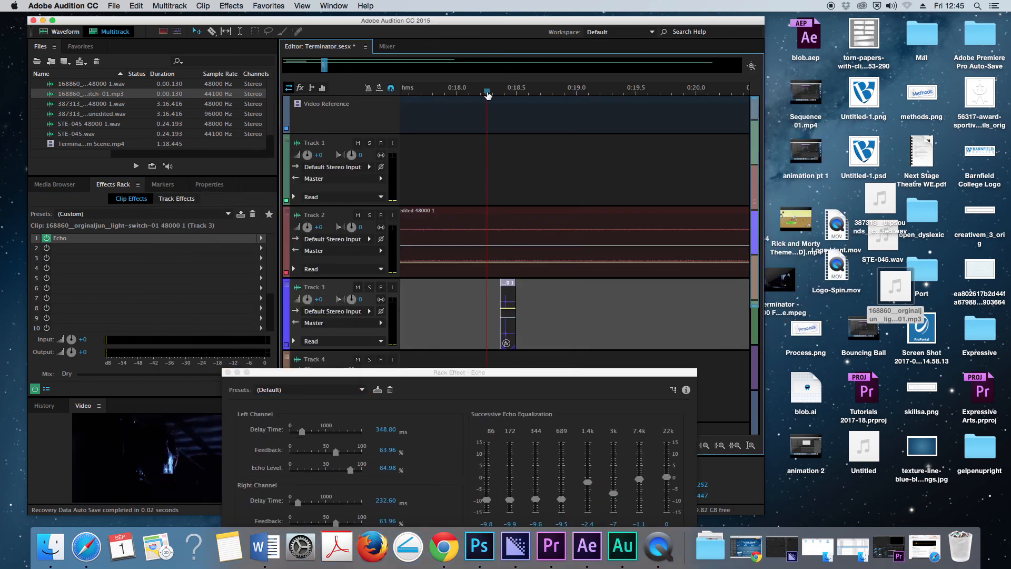
pyautogui.press('space')
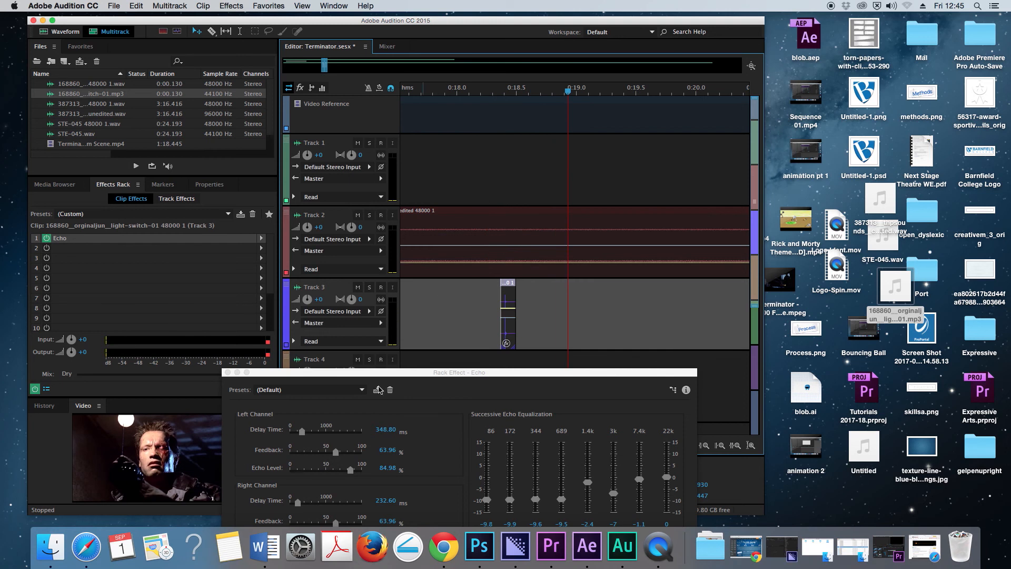
# - Set the echo's delay time to 1479.16 ms for the left channel and 897.35 ms for the right channel
pyautogui.moveTo(373, 380); pyautogui.dragTo(436, 153)
pyautogui.moveTo(395, 209); pyautogui.dragTo(429, 211)
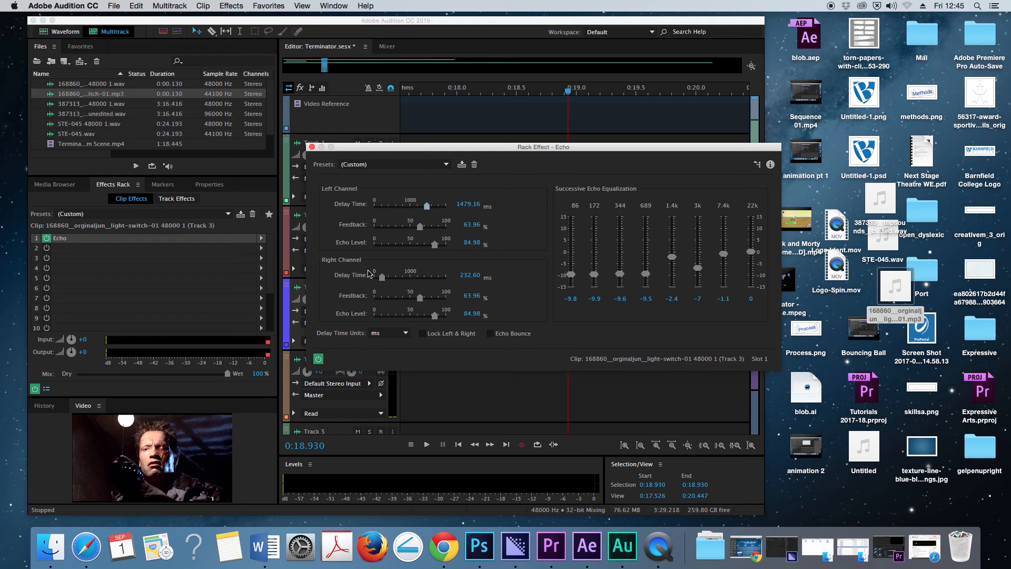
pyautogui.moveTo(383, 278); pyautogui.dragTo(407, 281)
# - Play the light switch clip from 0:18.175 to hear the longer echo delays
pyautogui.moveTo(489, 152); pyautogui.dragTo(400, 410)
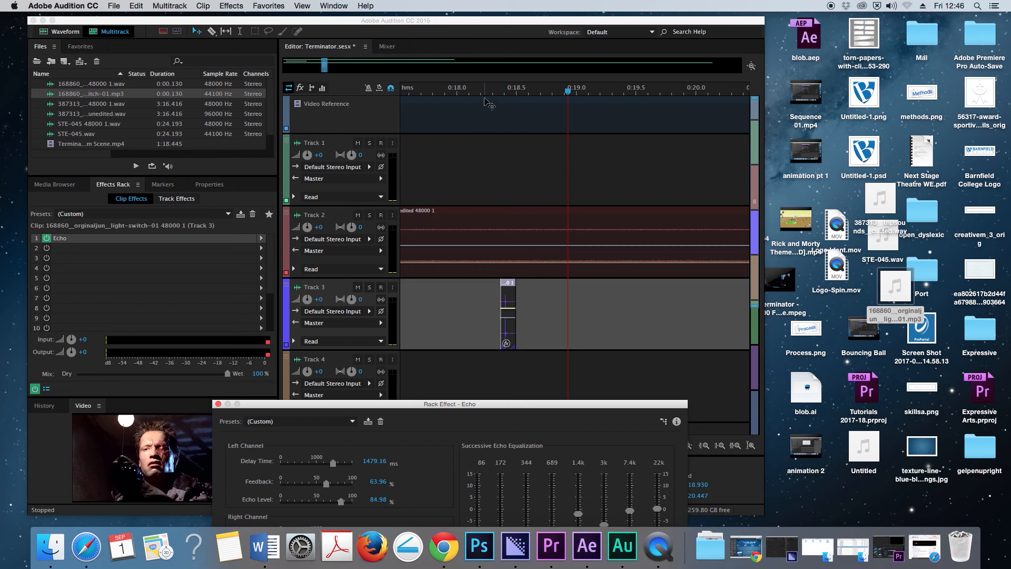
pyautogui.click(489, 145)
pyautogui.press('space')
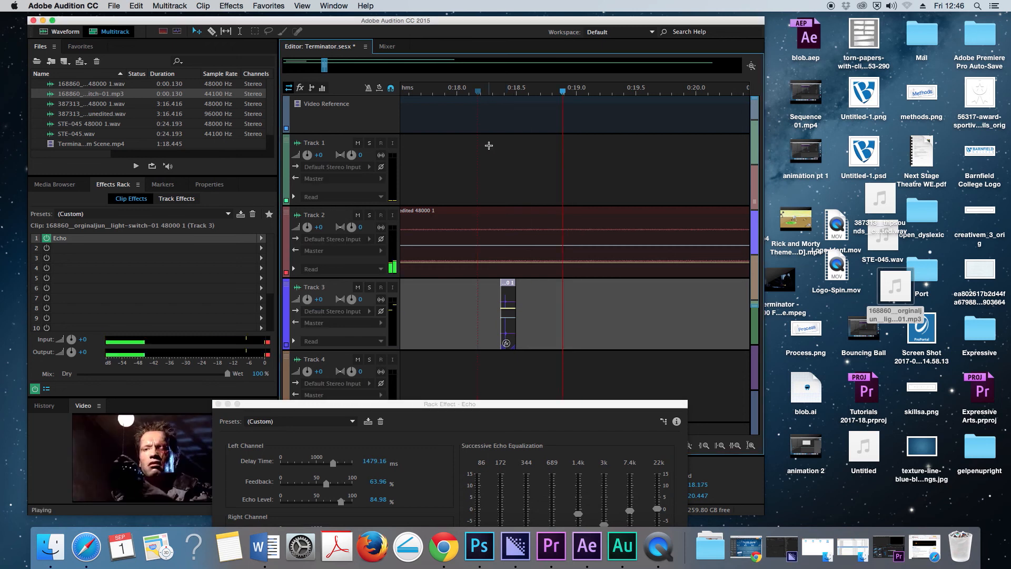
# - Set the echo's left channel to 1696.09 ms delay and 87.53% feedback, and its right channel to 1459.39 ms and 81.63%
pyautogui.moveTo(440, 404); pyautogui.dragTo(528, 146)
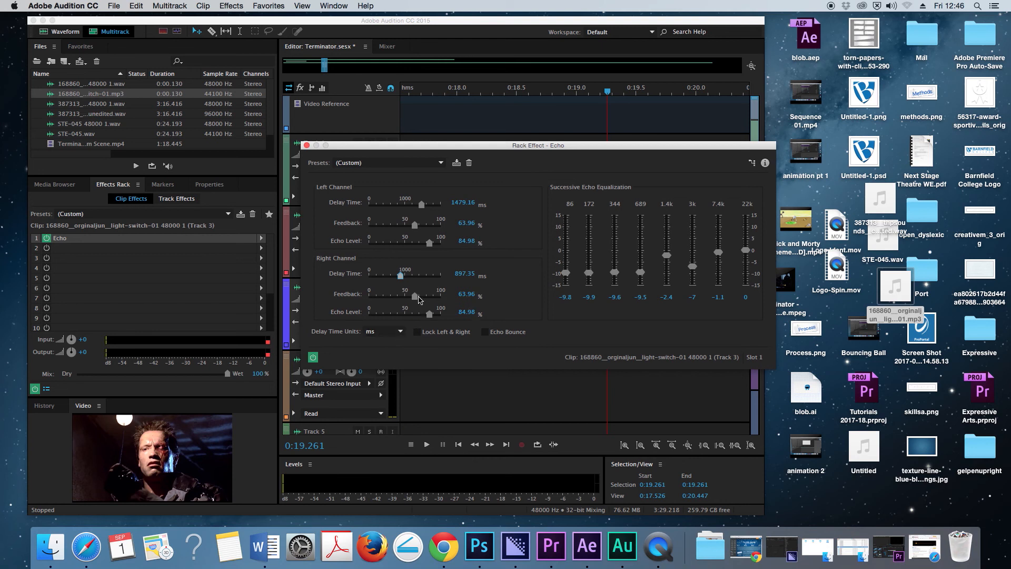
pyautogui.moveTo(401, 276); pyautogui.dragTo(427, 302)
pyautogui.click(206, 283)
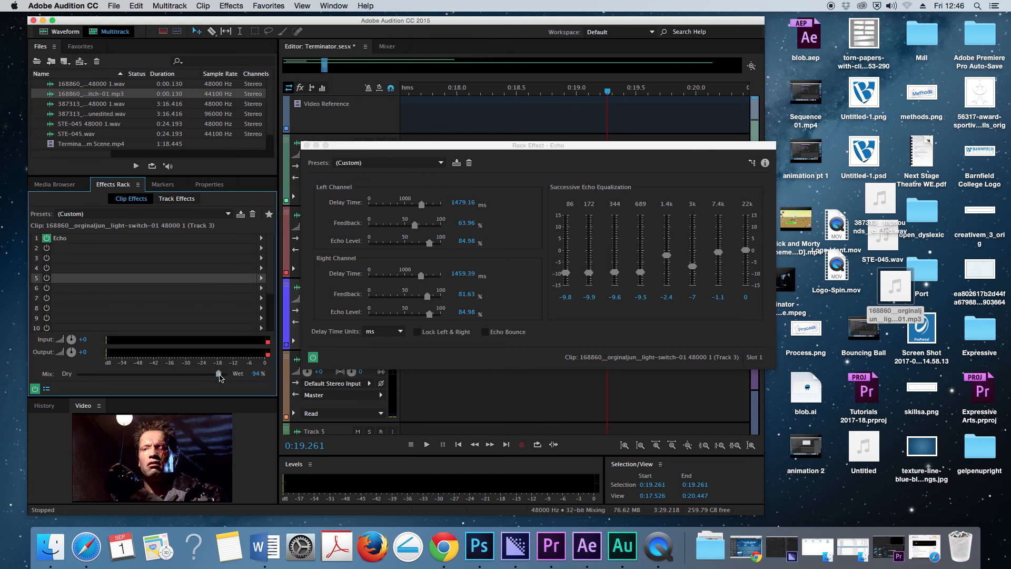
pyautogui.moveTo(372, 151); pyautogui.dragTo(387, 88)
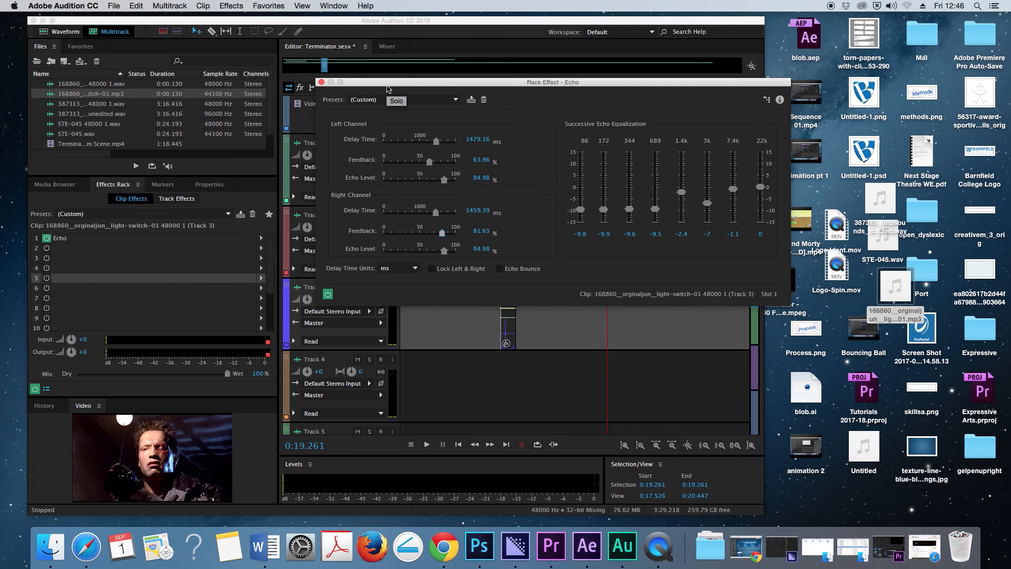
pyautogui.moveTo(511, 83); pyautogui.dragTo(425, 107)
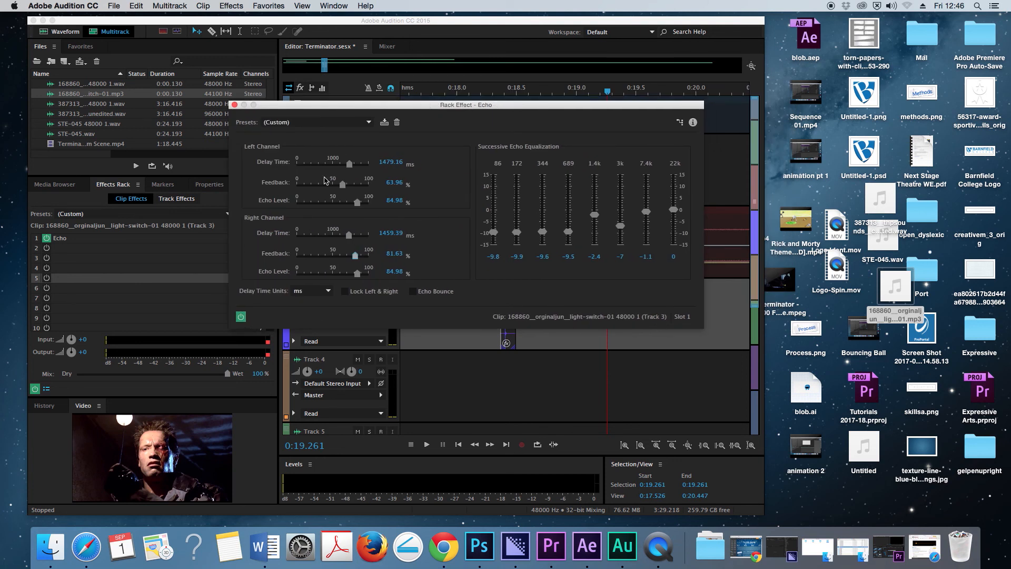
pyautogui.moveTo(342, 184); pyautogui.dragTo(358, 165)
# - Raise the echo equalization bands to 1.63 at 86, 4.29 at 172, 0.75 at 344 and 1.32 at 689
pyautogui.moveTo(517, 232); pyautogui.dragTo(516, 199)
pyautogui.moveTo(542, 232); pyautogui.dragTo(568, 207)
pyautogui.moveTo(493, 233); pyautogui.dragTo(494, 206)
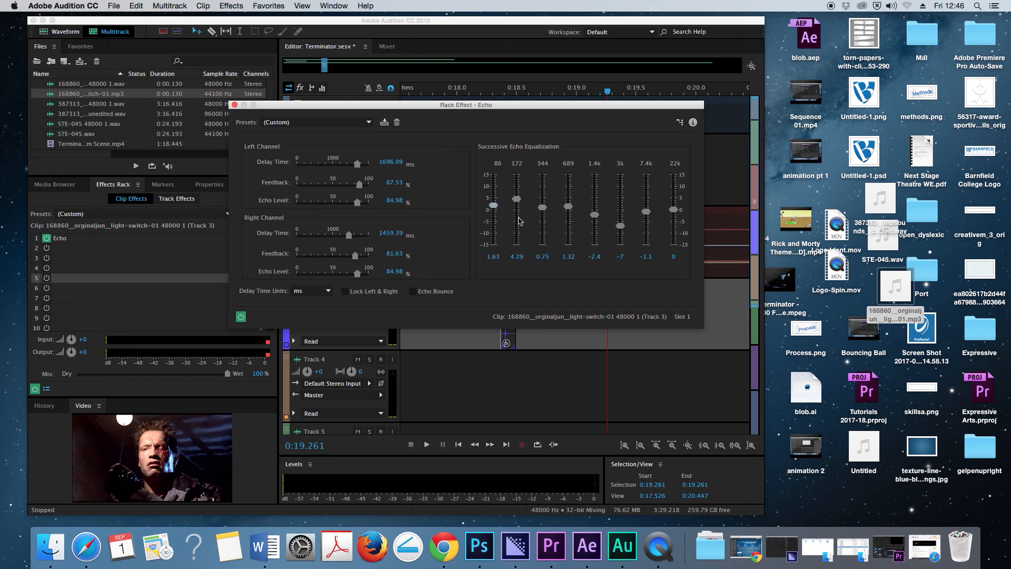
# - Raise the echo equalization bands to 8.78 at 1.4k, 7.74 at 3k and 6.88 at 7.4k, and close the echo settings
pyautogui.moveTo(644, 212); pyautogui.dragTo(646, 193)
pyautogui.moveTo(620, 225); pyautogui.dragTo(620, 191)
pyautogui.moveTo(595, 214); pyautogui.dragTo(594, 189)
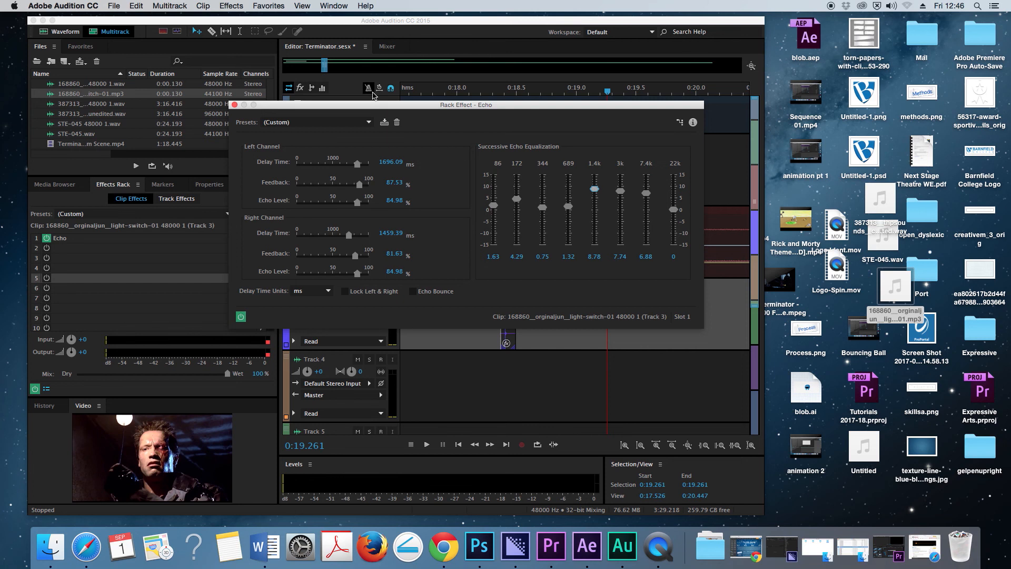
pyautogui.click(234, 104)
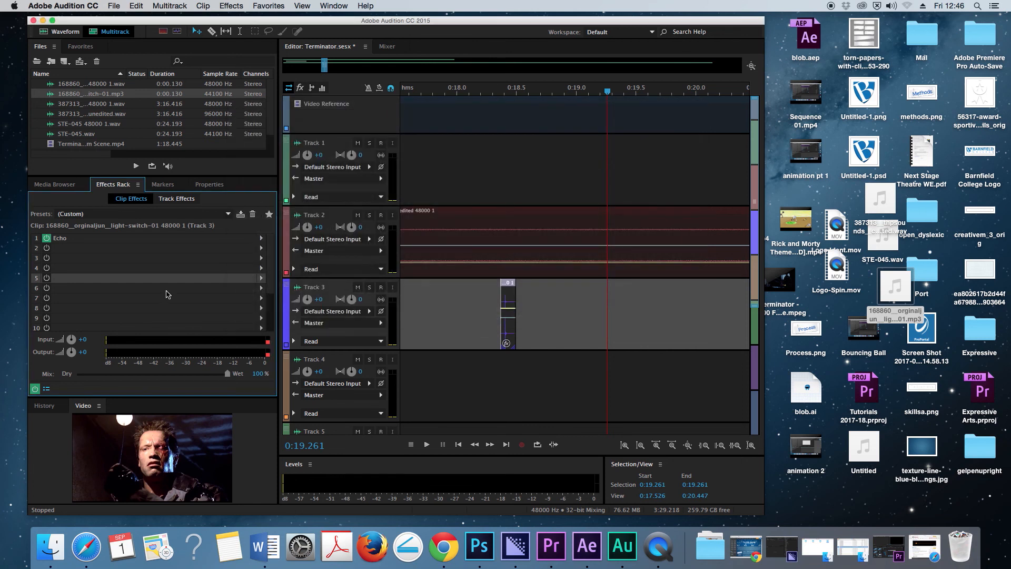
# - Play the light switch clip from 0:18.219 with the echo on to hear the new equalization
pyautogui.click(47, 239)
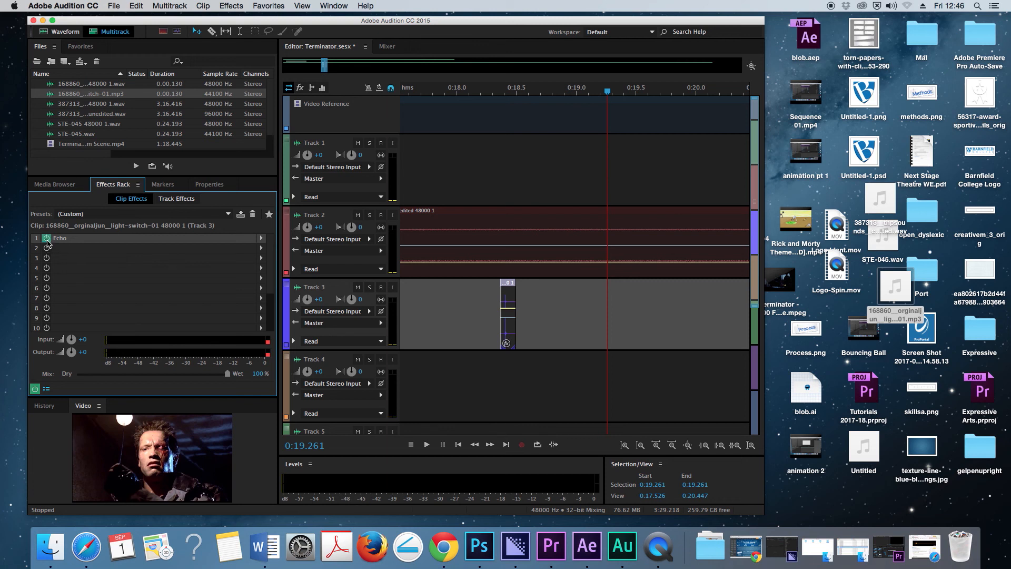
pyautogui.click(483, 91)
pyautogui.press('space')
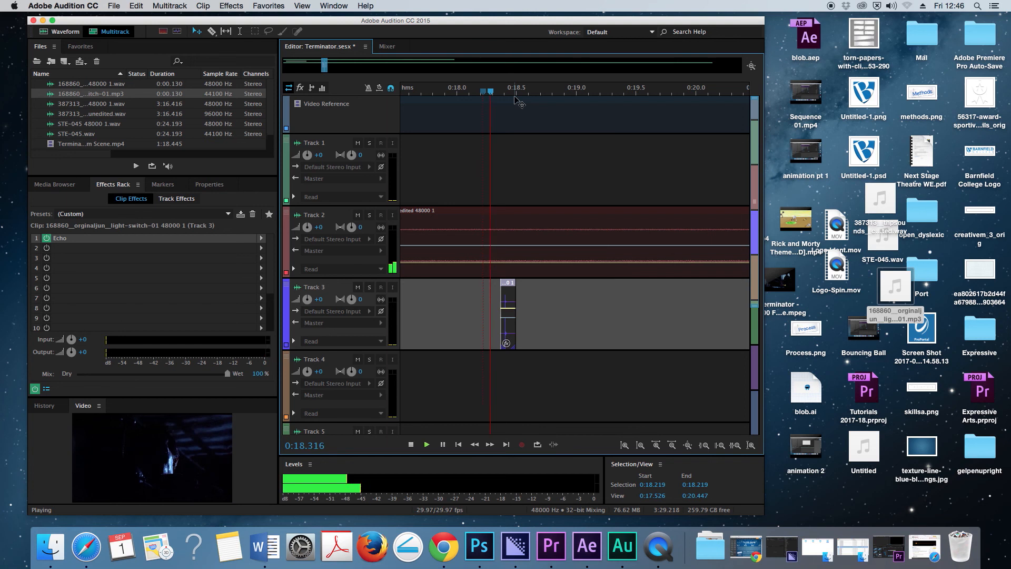
pyautogui.press('space')
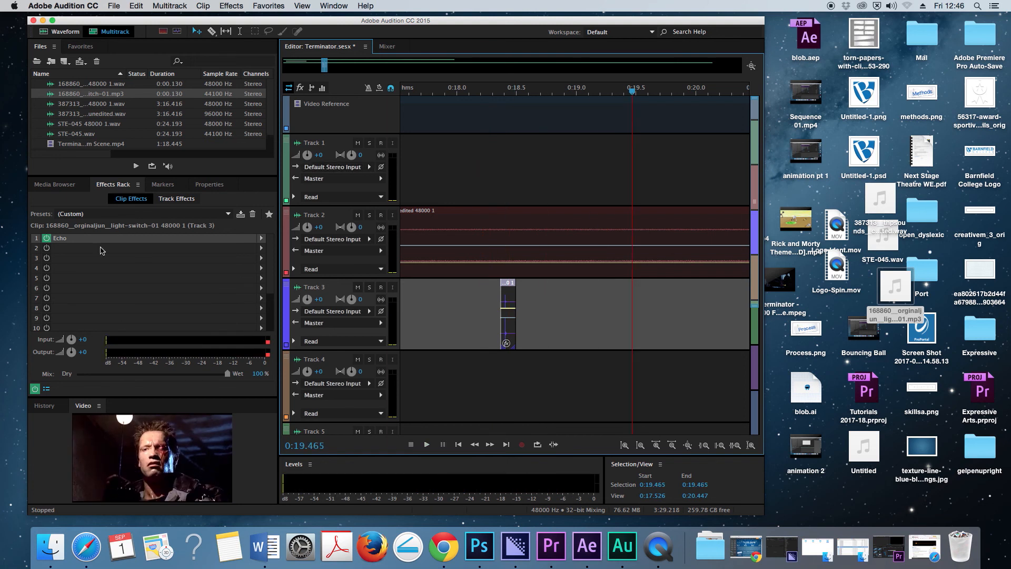
# - Compare the light switch with the echo bypassed from 0:17.964 and with it switched back on from 0:18.160
pyautogui.click(47, 238)
pyautogui.click(452, 91)
pyautogui.press('space')
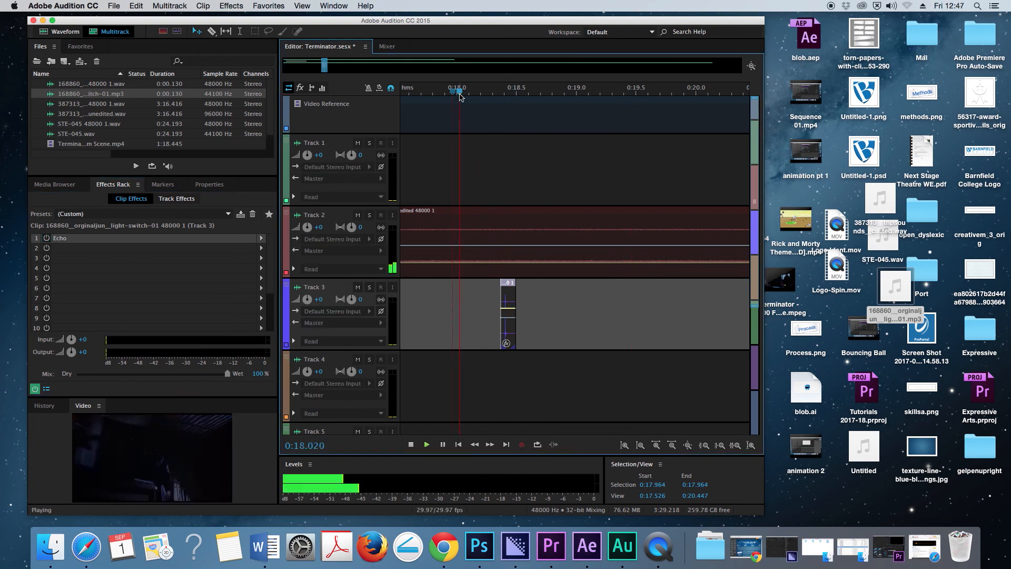
pyautogui.click(47, 238)
pyautogui.press('space')
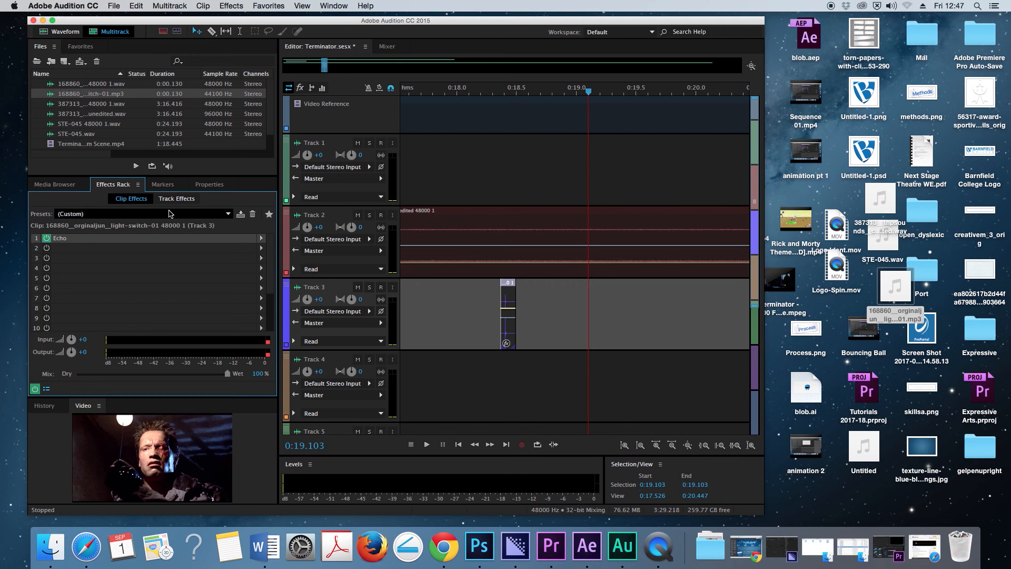
pyautogui.click(475, 91)
pyautogui.press('space')
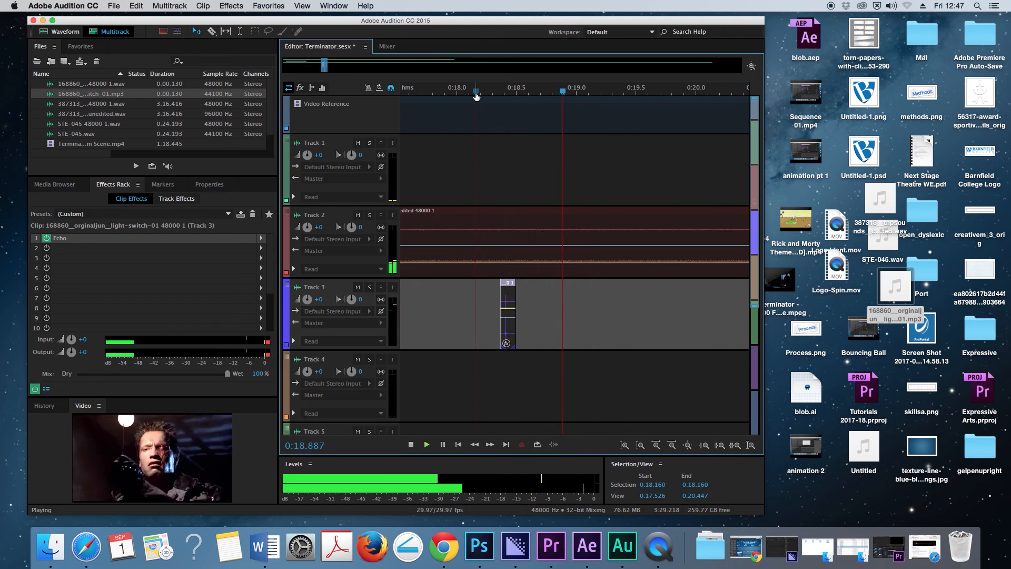
pyautogui.press('space')
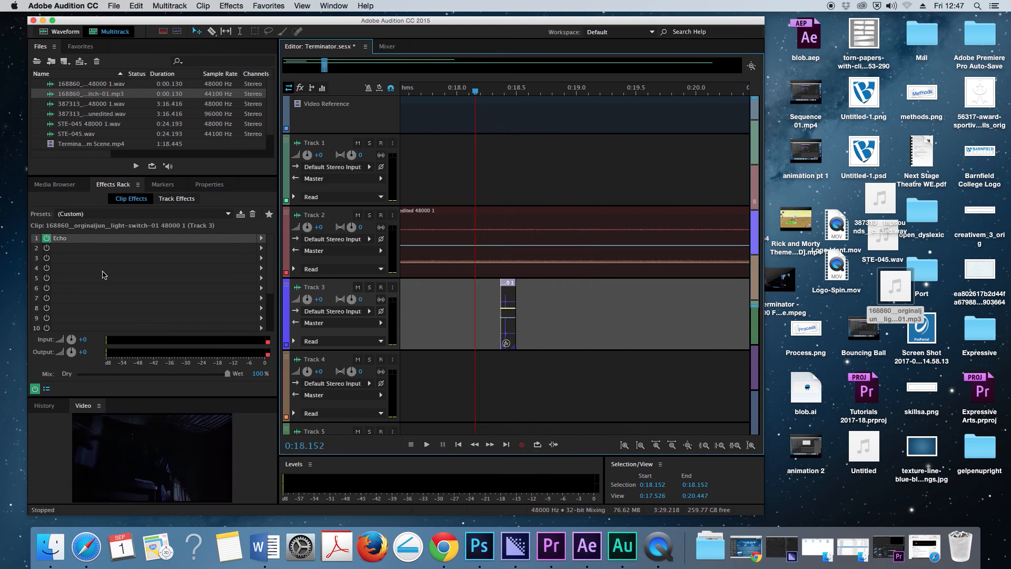
# - Add a Flanger after the echo on the light switch clip and set its initial delay time to 11.04 ms
pyautogui.click(261, 247)
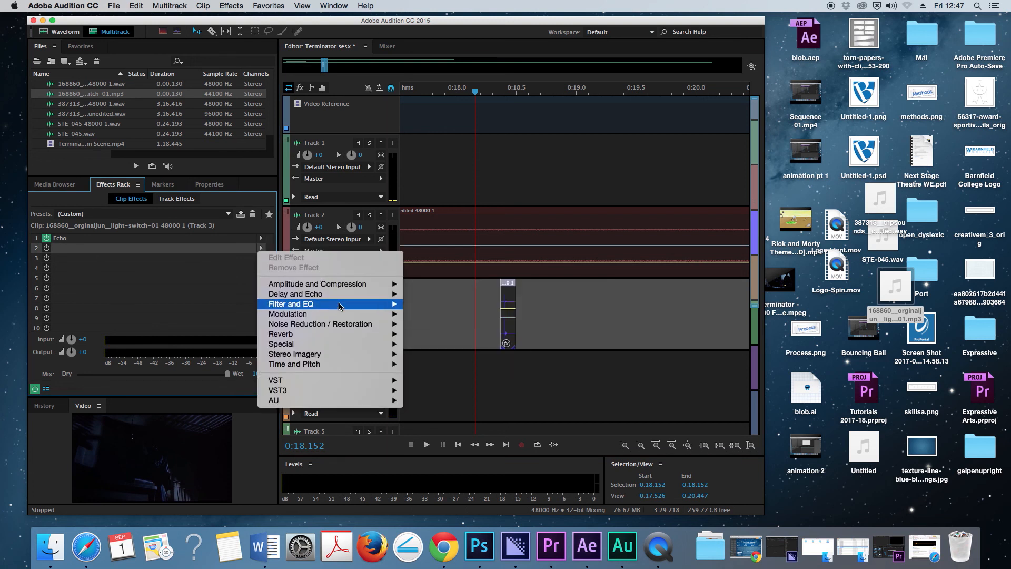
pyautogui.moveTo(339, 316)
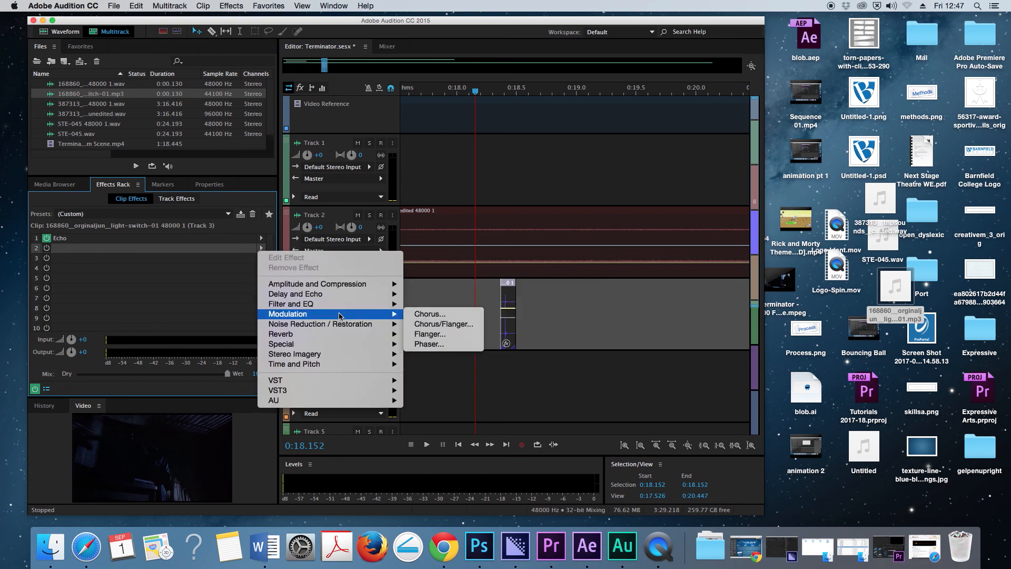
pyautogui.click(429, 335)
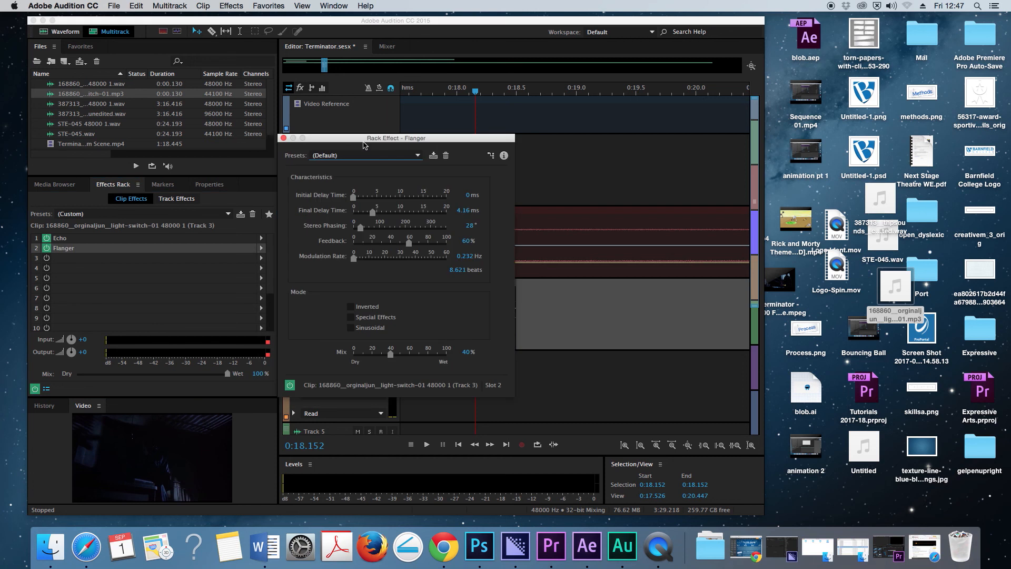
pyautogui.moveTo(414, 145); pyautogui.dragTo(628, 160)
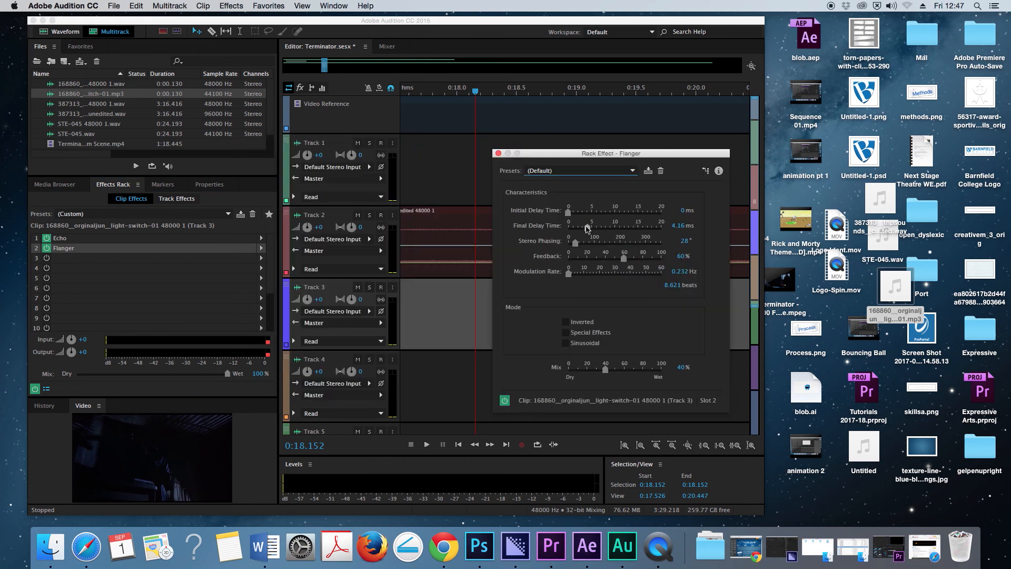
pyautogui.moveTo(568, 213); pyautogui.dragTo(620, 216)
pyautogui.moveTo(577, 156); pyautogui.dragTo(665, 171)
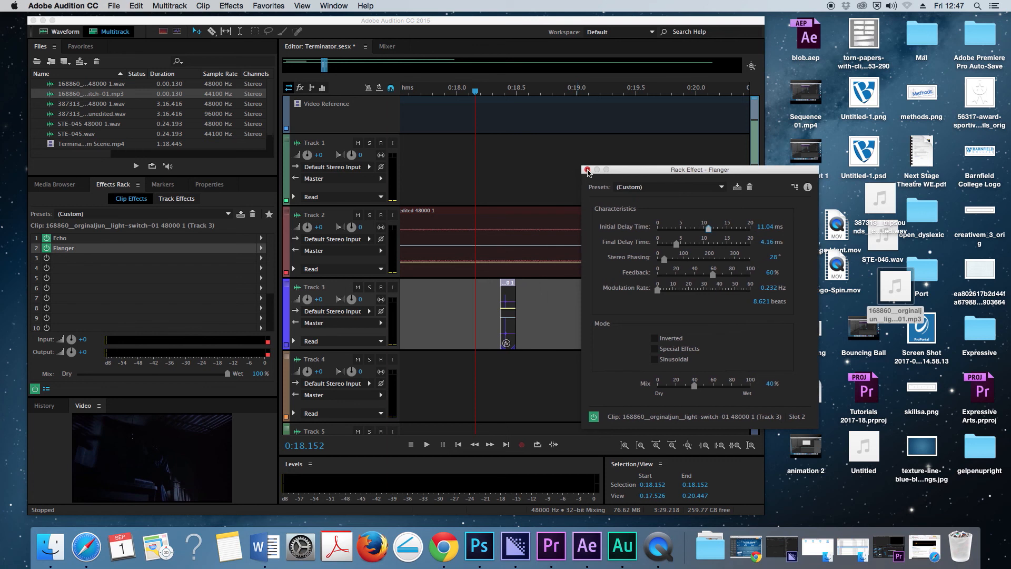
pyautogui.click(585, 169)
# - Play the light switch clip several times from about 0:18.15 to hear the echo and flanger together
pyautogui.press('space')
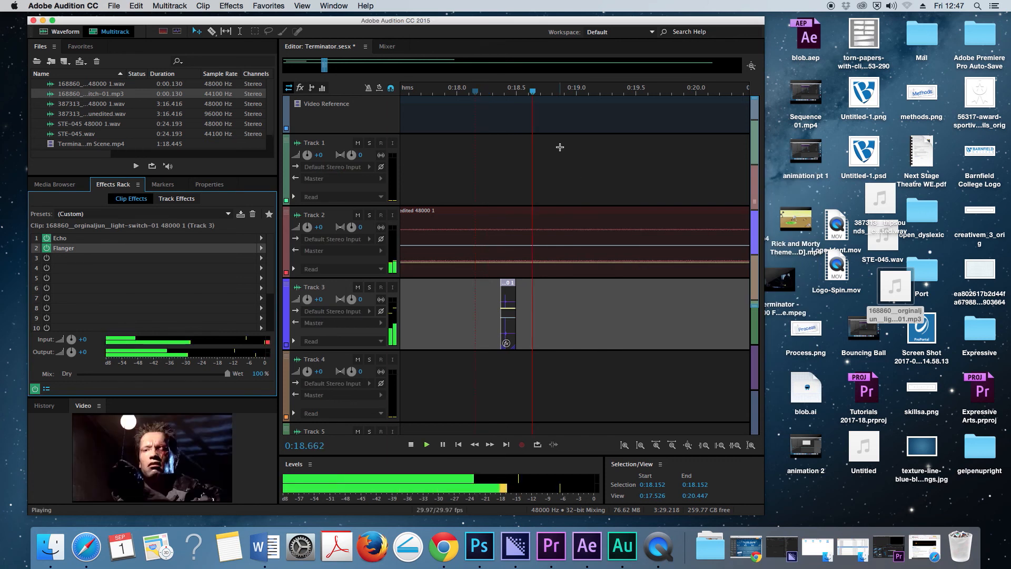
pyautogui.press('space')
pyautogui.click(472, 97)
pyautogui.press('space')
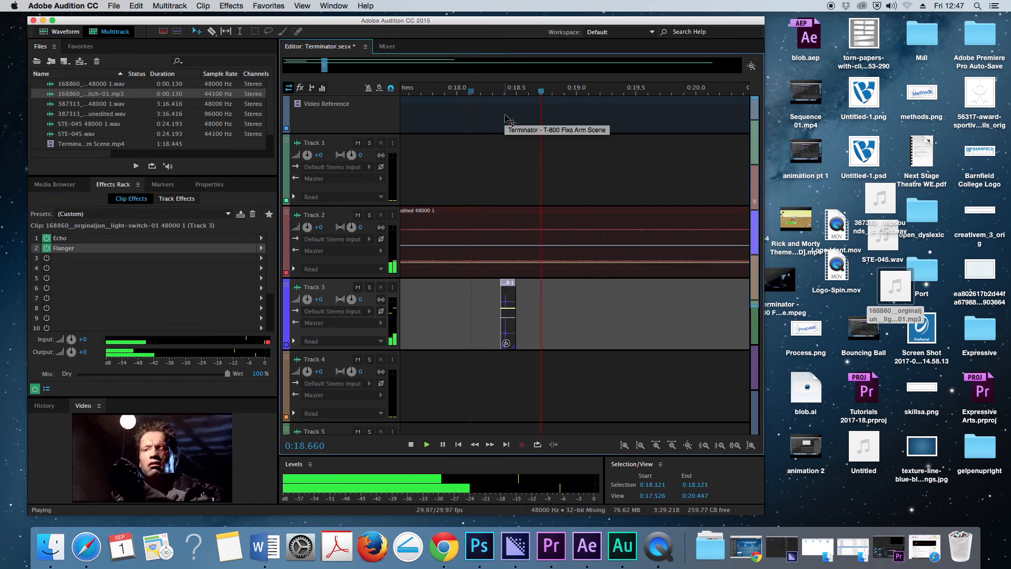
pyautogui.press('space')
pyautogui.click(475, 94)
pyautogui.press('space')
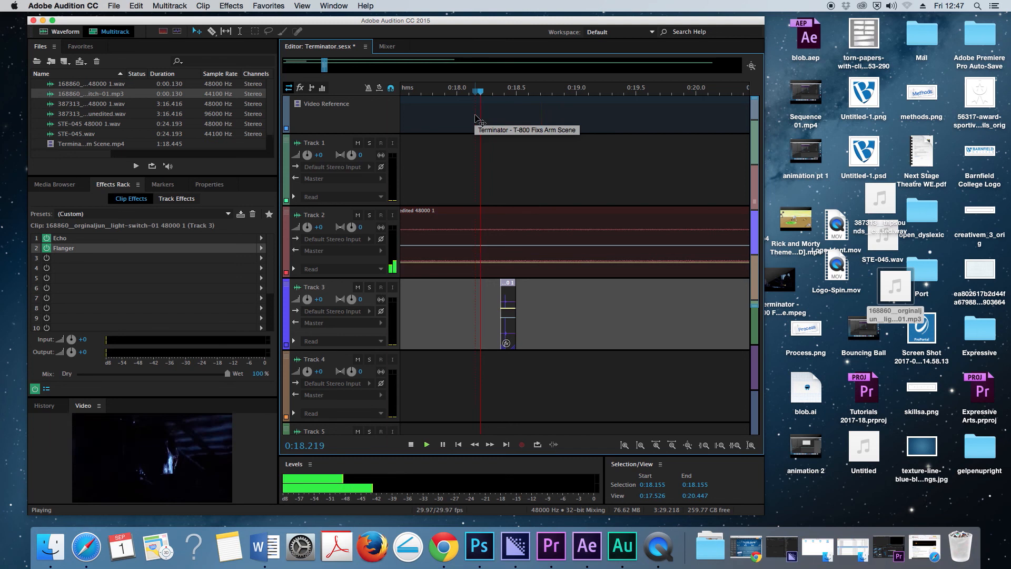
pyautogui.press('space')
# - Compare the light switch with the flanger bypassed from 0:18.123 and with it switched back on
pyautogui.click(46, 248)
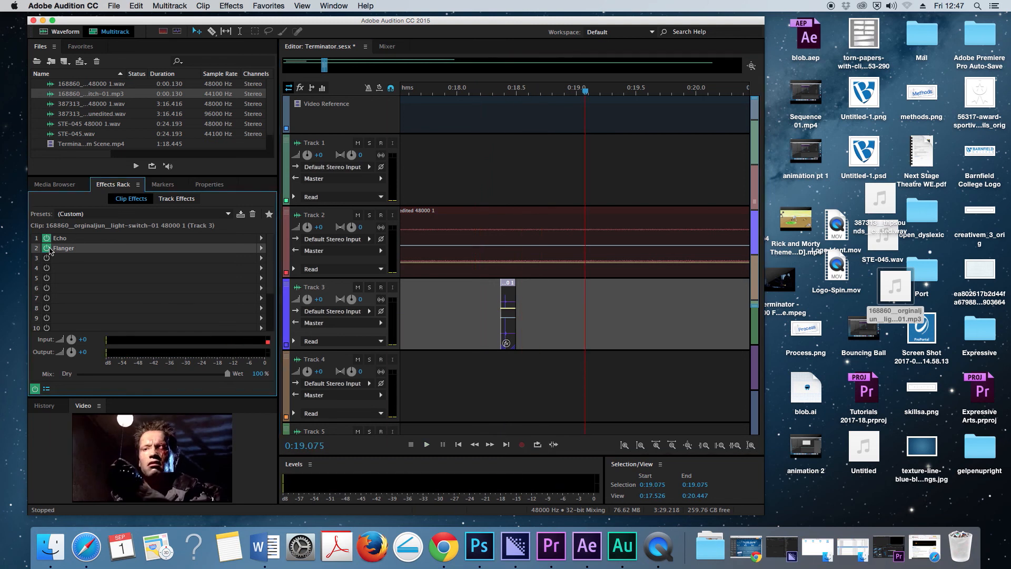
pyautogui.click(472, 94)
pyautogui.press('space')
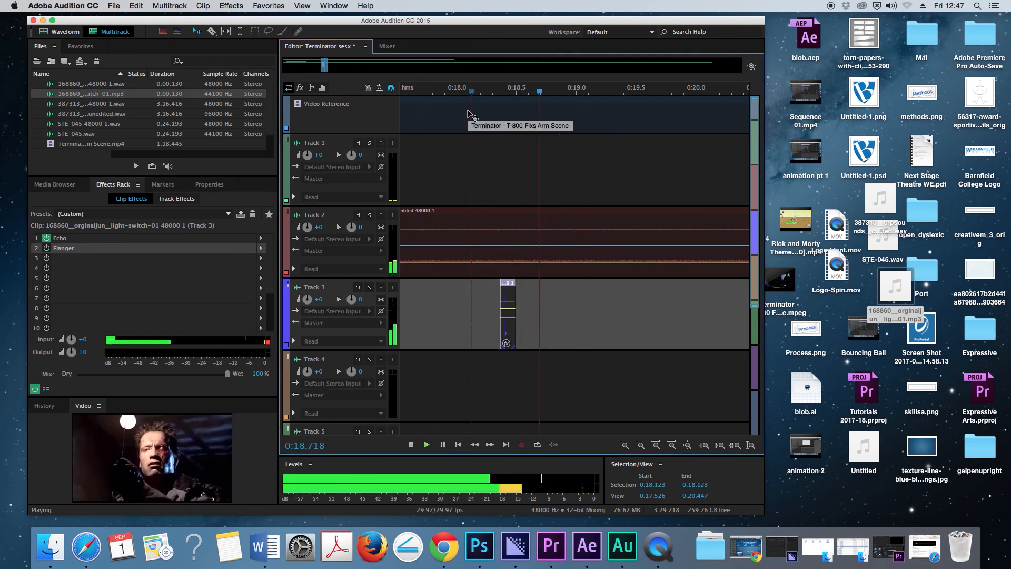
pyautogui.press('space')
pyautogui.click(46, 247)
pyautogui.click(480, 94)
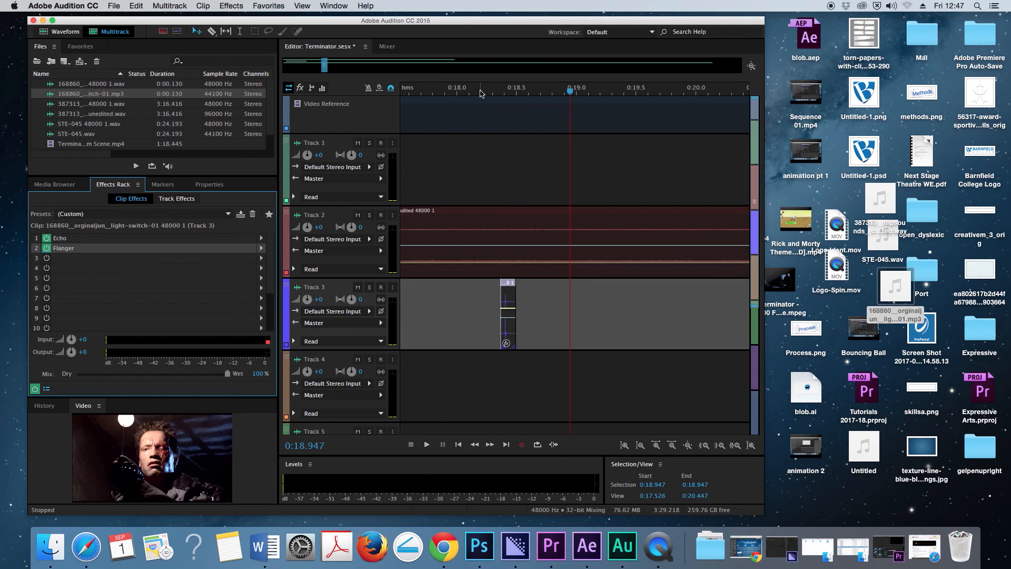
pyautogui.press('space')
pyautogui.press('space')
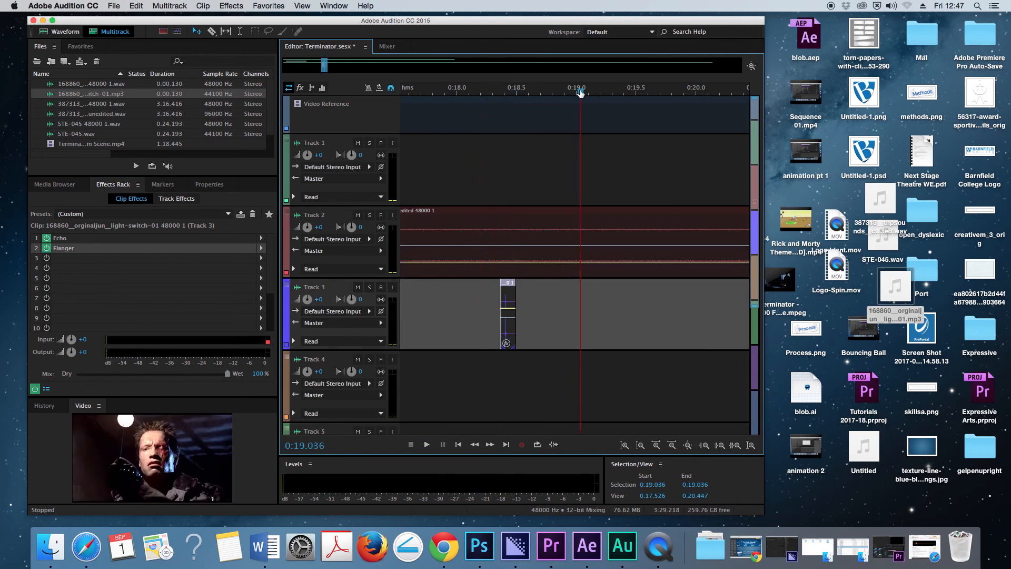
# - Move the playhead back to 0:14.530 and widen the timeline view to span about 0:14 to 1:26
pyautogui.moveTo(579, 91); pyautogui.dragTo(483, 119)
pyautogui.moveTo(320, 67); pyautogui.dragTo(469, 67)
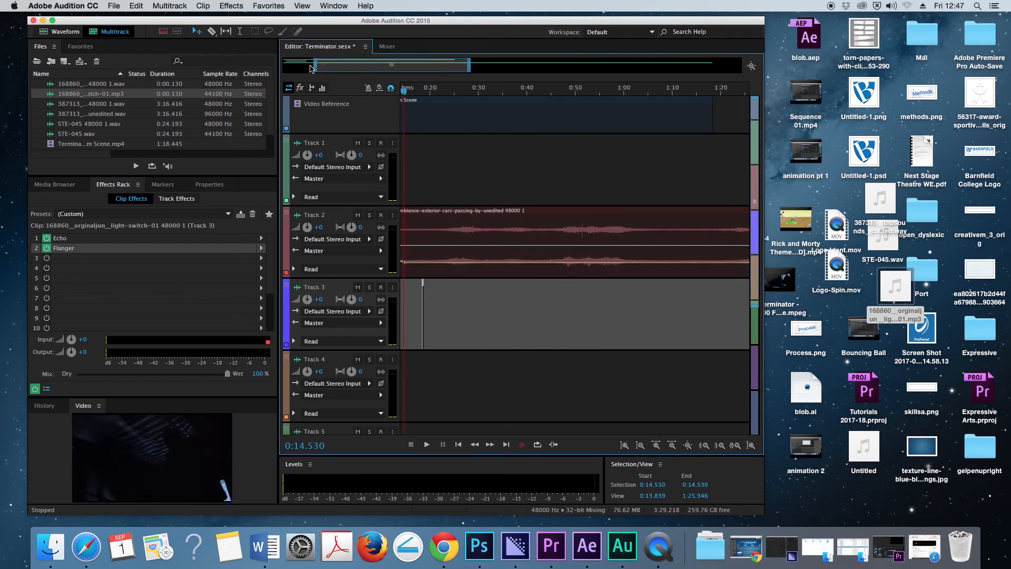